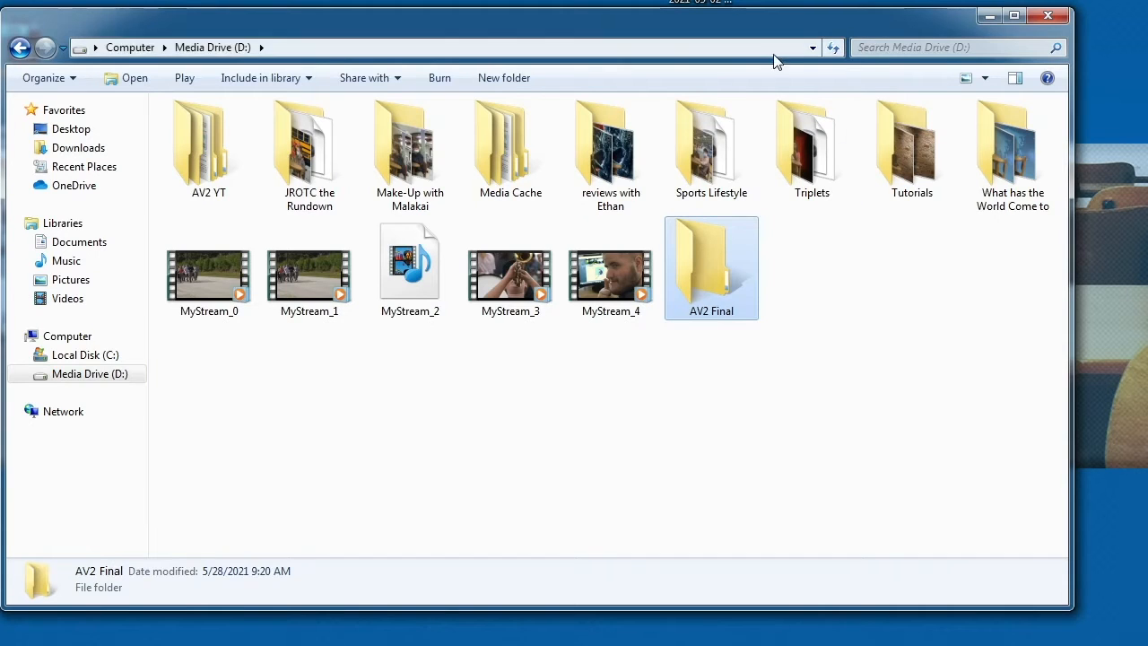
# Step: Move the Media Drive (D:) folder window to expose the desktop files, and briefly preview the intro video
pyautogui.moveTo(783, 27); pyautogui.dragTo(857, 132)
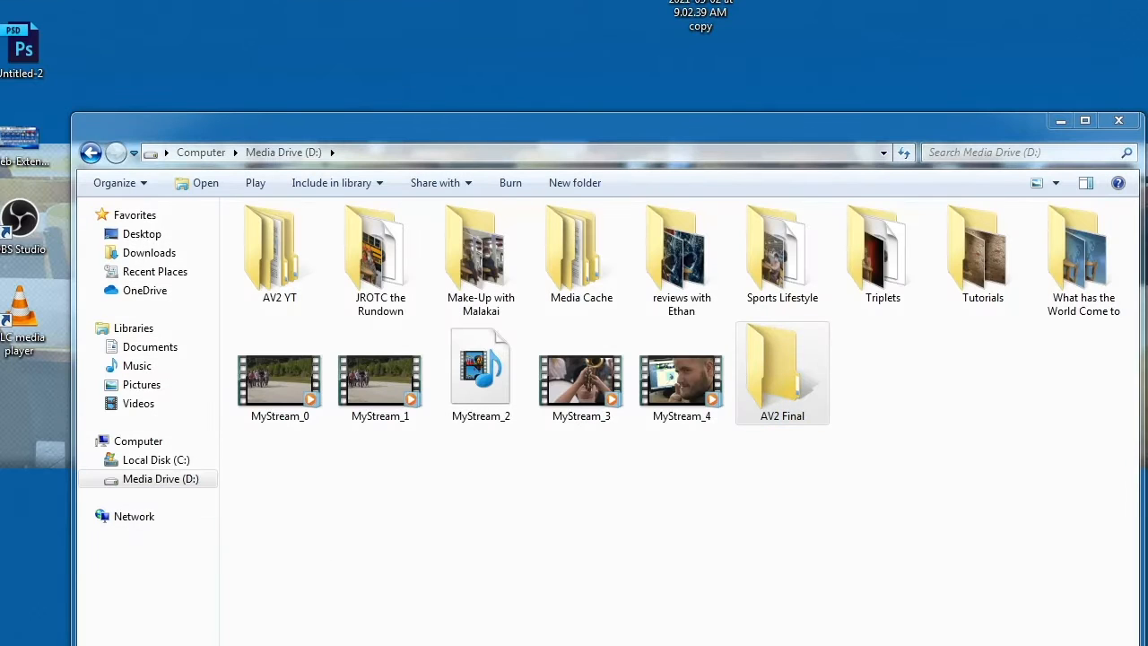
pyautogui.rightClick(508, 2)
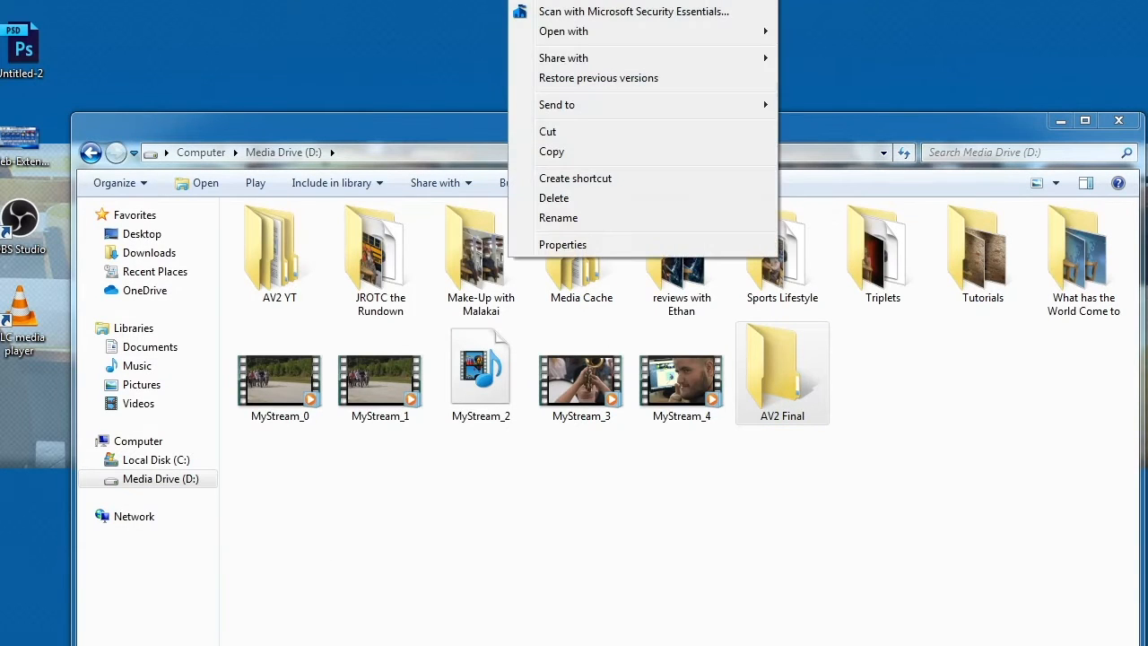
pyautogui.press('Escape')
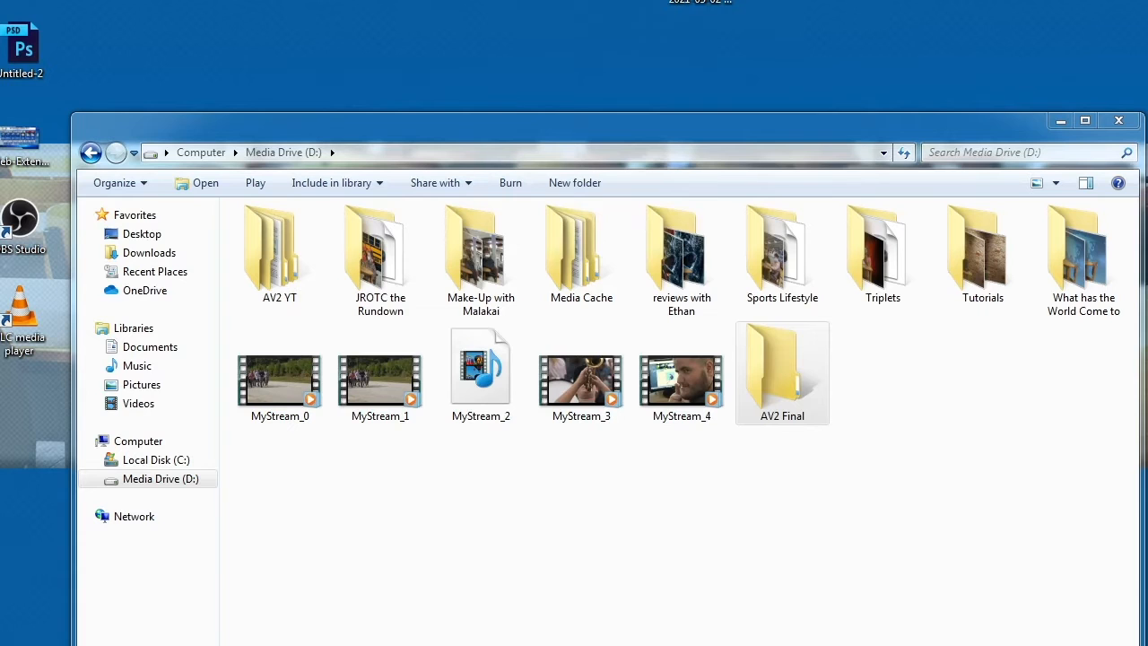
pyautogui.click(523, 343)
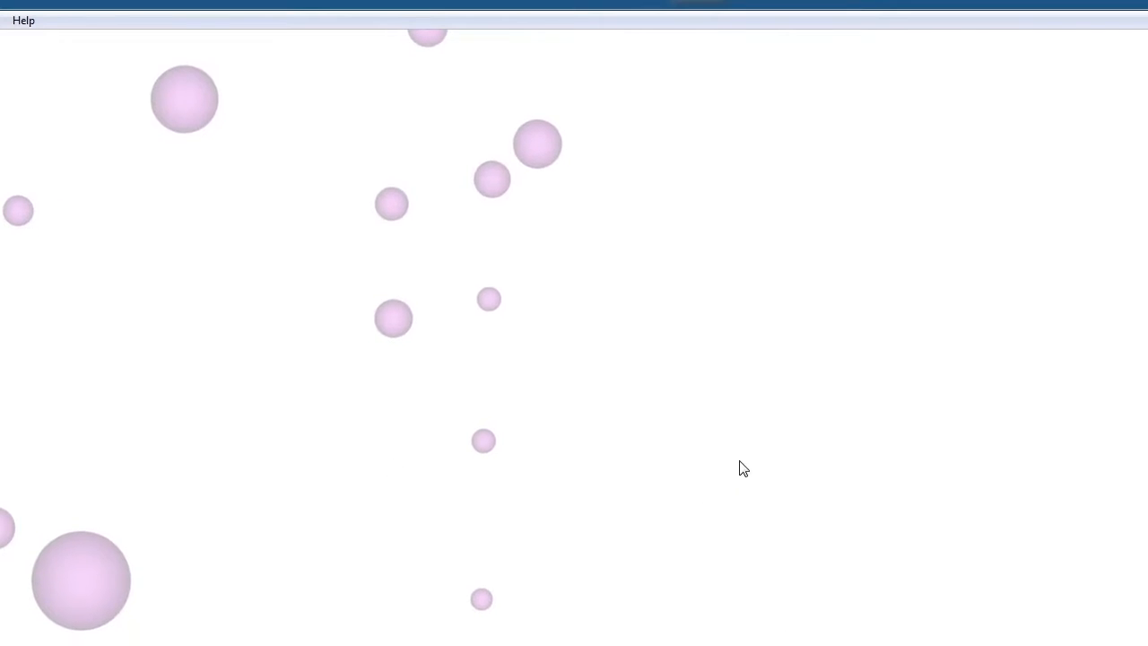
pyautogui.hotkey('alt', 'F4')
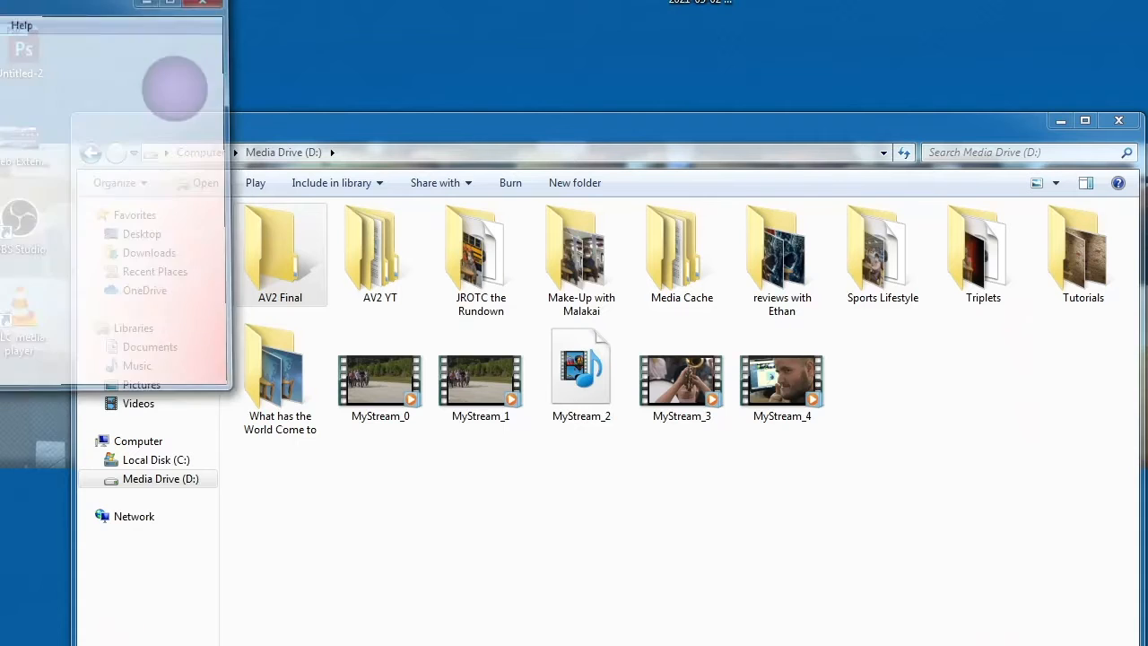
# Step: Place the youtube intro movie and the screenshot copy from the desktop in the AV2 Final folder on Media Drive (D:)
pyautogui.doubleClick(288, 253)
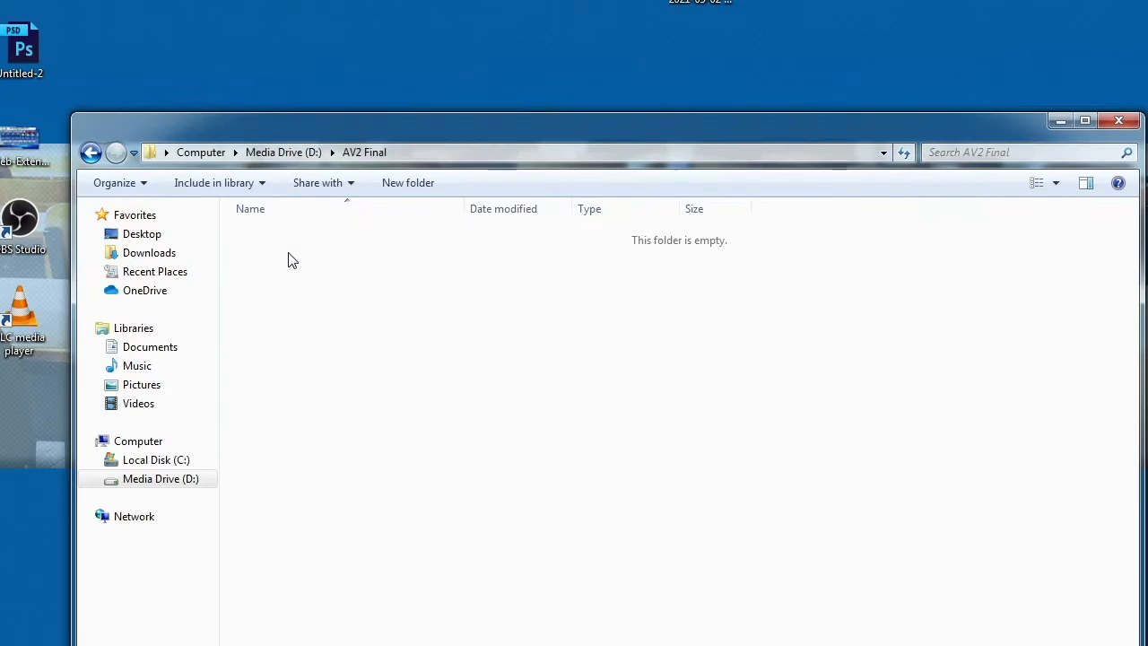
pyautogui.moveTo(414, 0); pyautogui.dragTo(794, 22)
pyautogui.moveTo(702, 0); pyautogui.dragTo(717, 357)
pyautogui.click(566, 385)
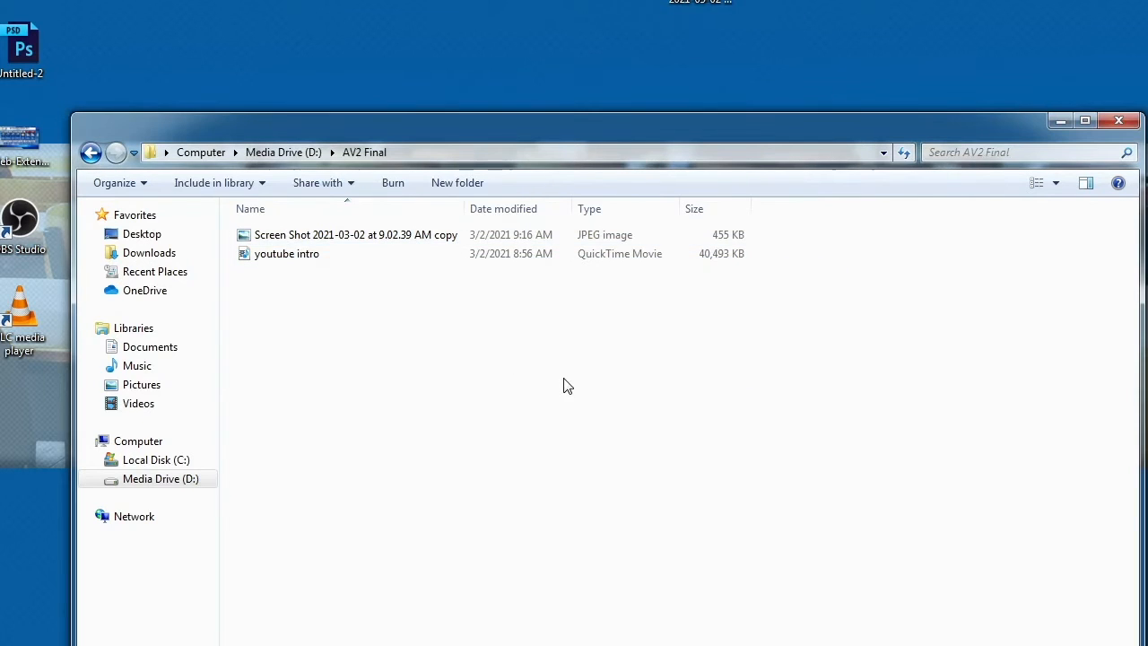
# Step: Check the AV2 Final folder and its contents from Media Drive (D:), and close the folder window
pyautogui.click(91, 152)
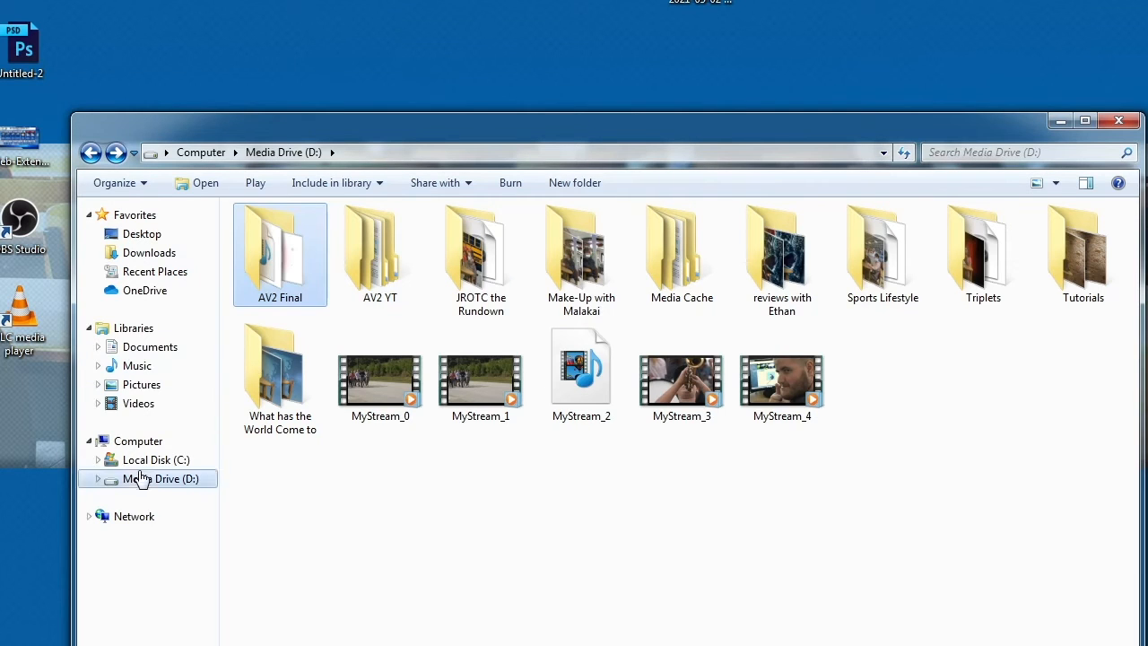
pyautogui.doubleClick(281, 277)
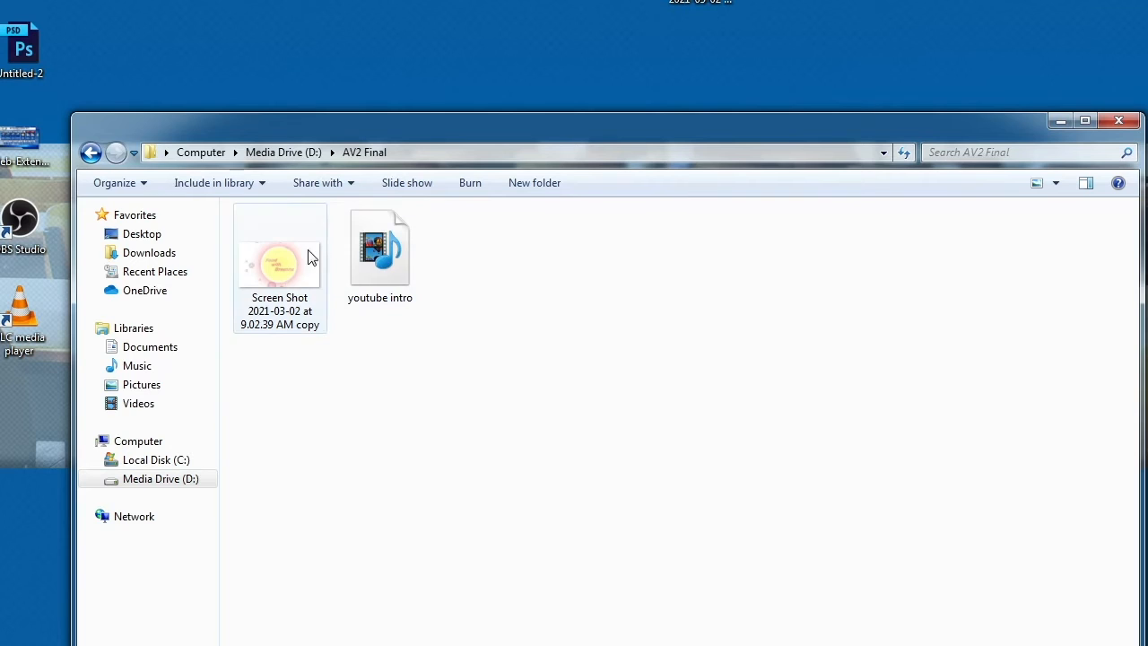
pyautogui.click(1118, 121)
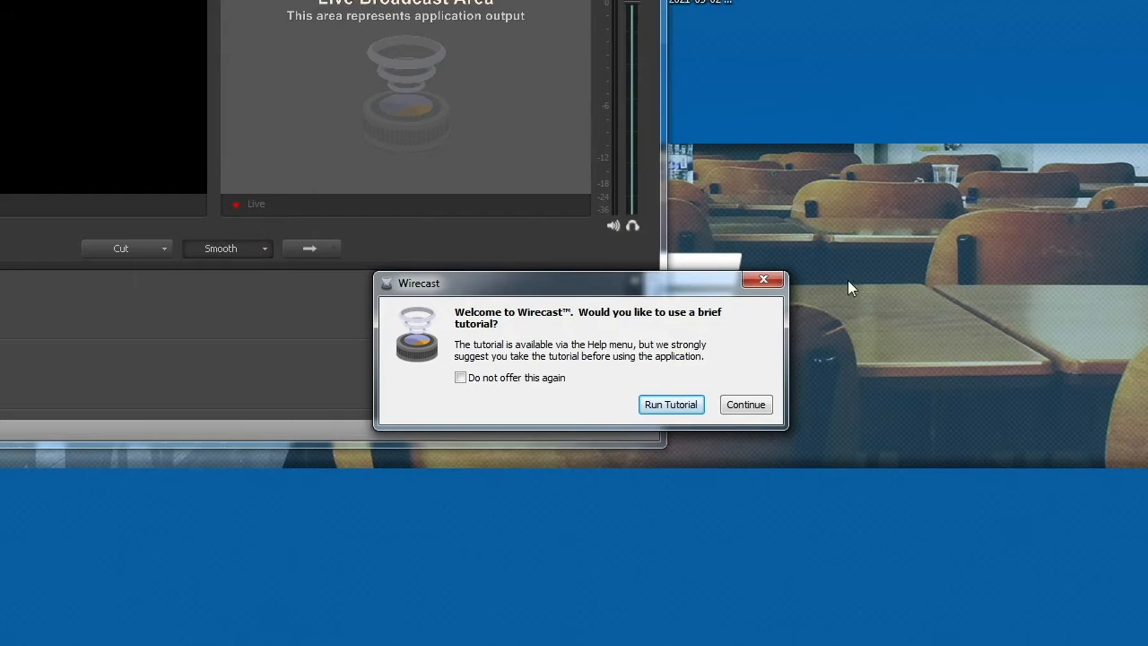
# Step: Dismiss the Wirecast tutorial offer with "Do not offer this again" chosen, and maximize the main window
pyautogui.click(525, 380)
pyautogui.click(762, 279)
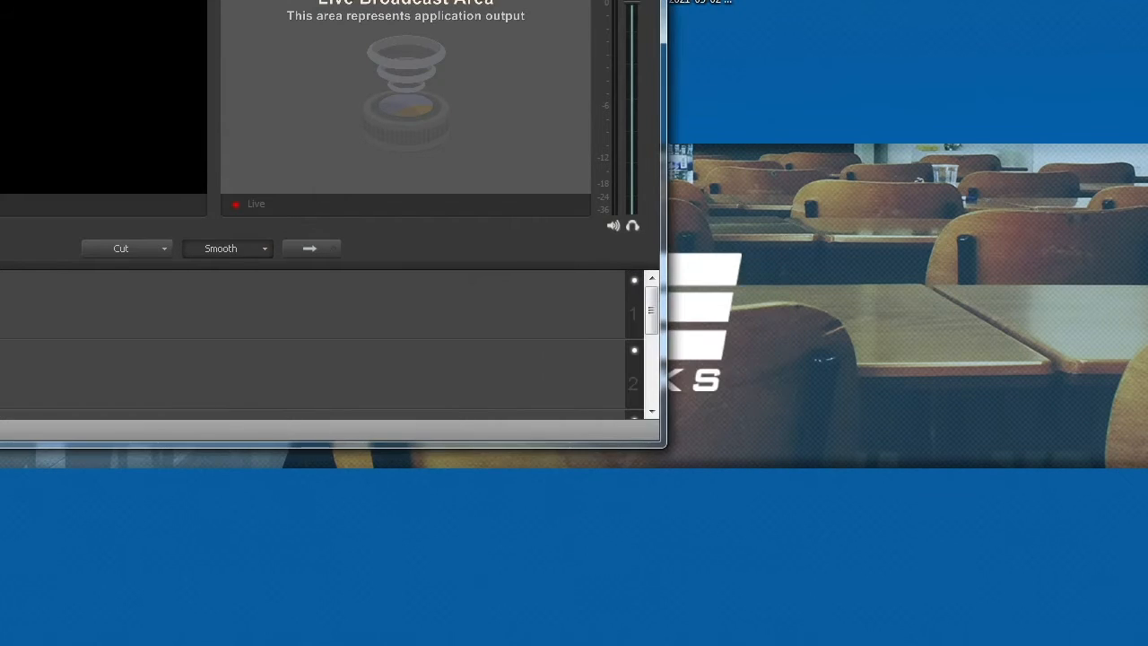
pyautogui.press('super+Up')
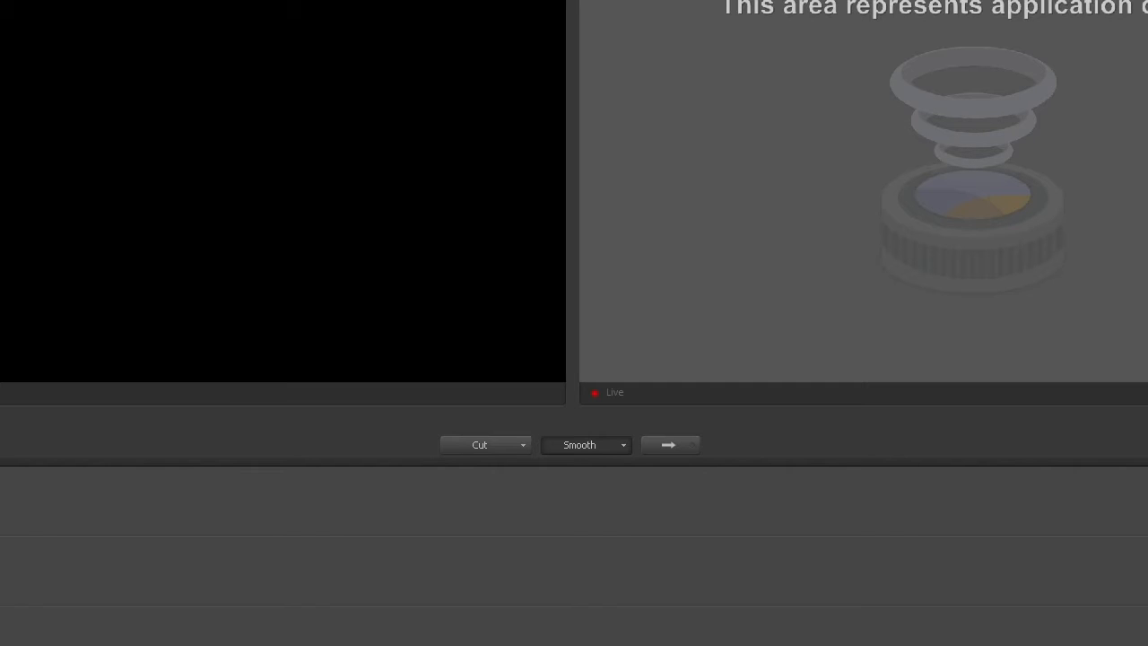
# Step: Save the Wirecast document as AV2 Final in the AV2 Final folder
pyautogui.hotkey('ctrl', 's')
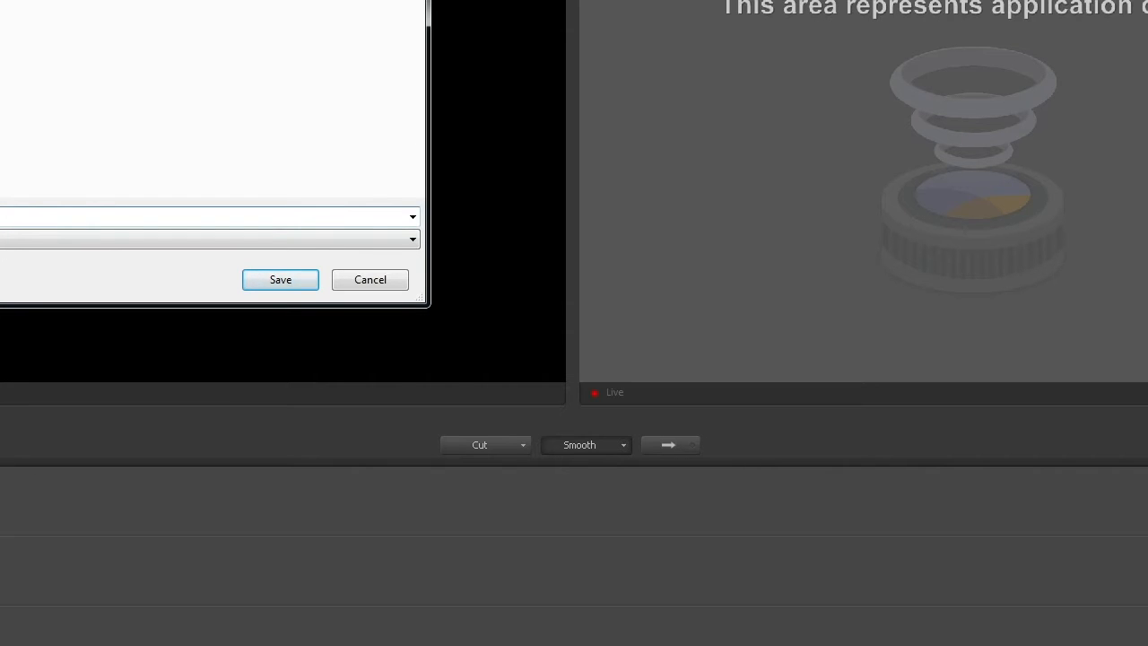
pyautogui.press('Return')
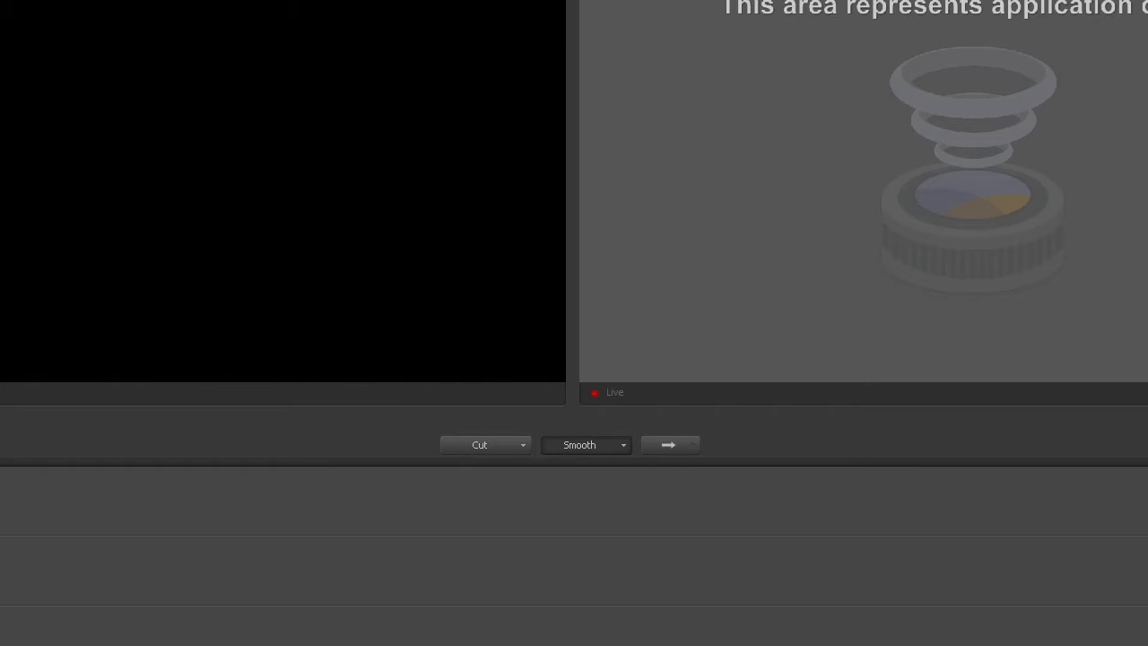
pyautogui.click(1, 1)
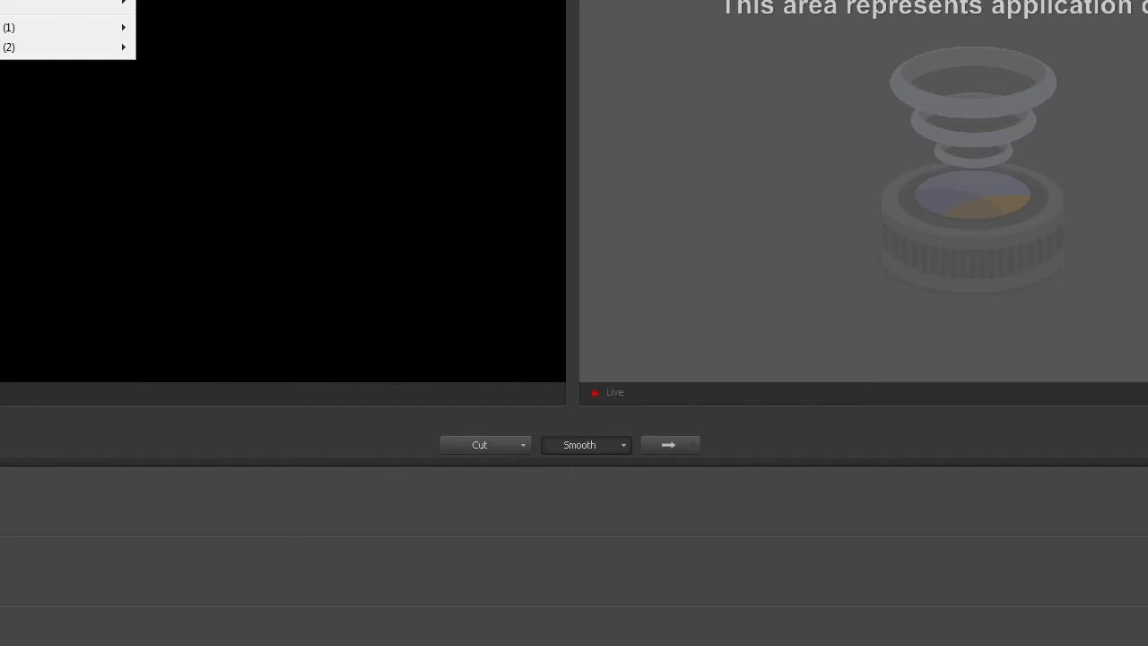
pyautogui.click(2, 2)
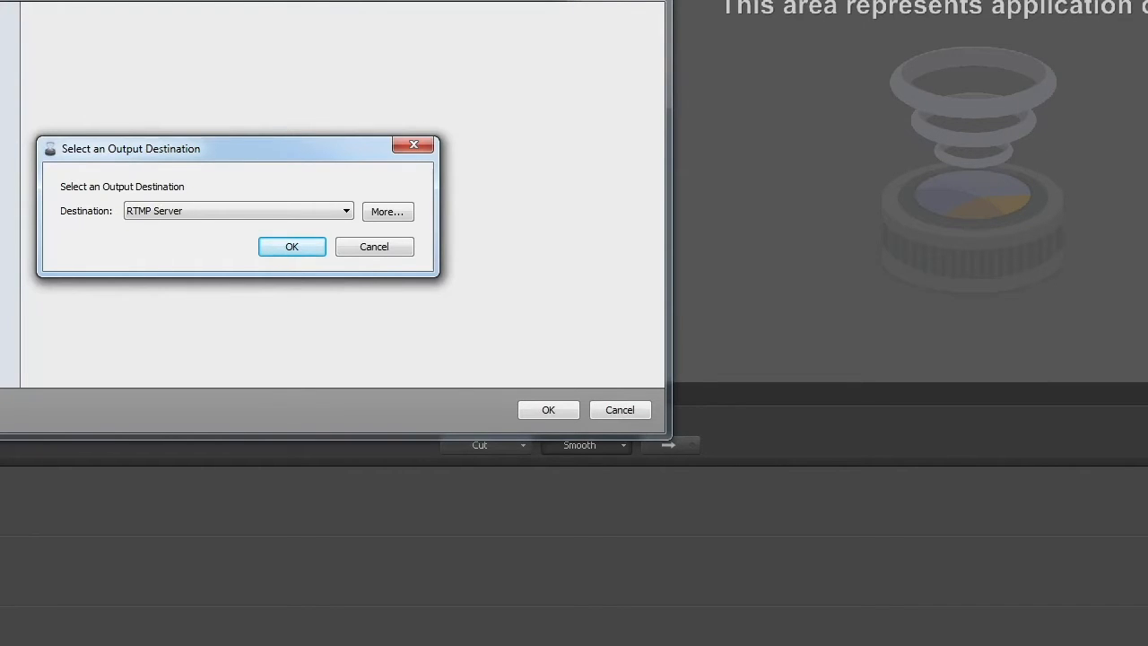
pyautogui.click(207, 211)
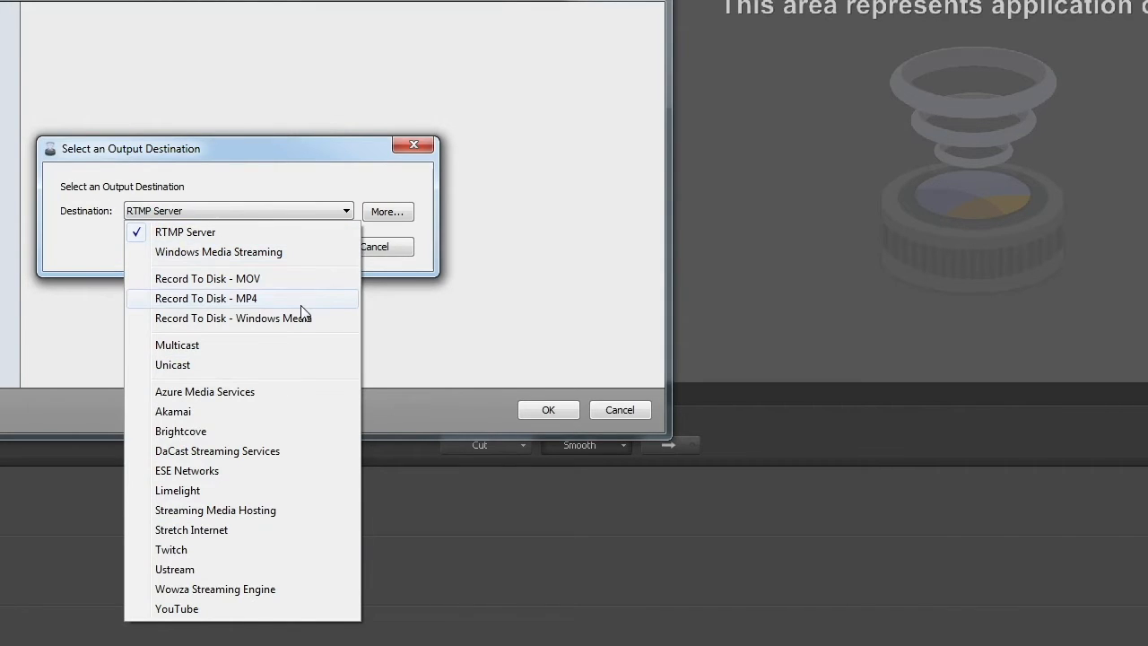
pyautogui.click(239, 300)
pyautogui.click(281, 245)
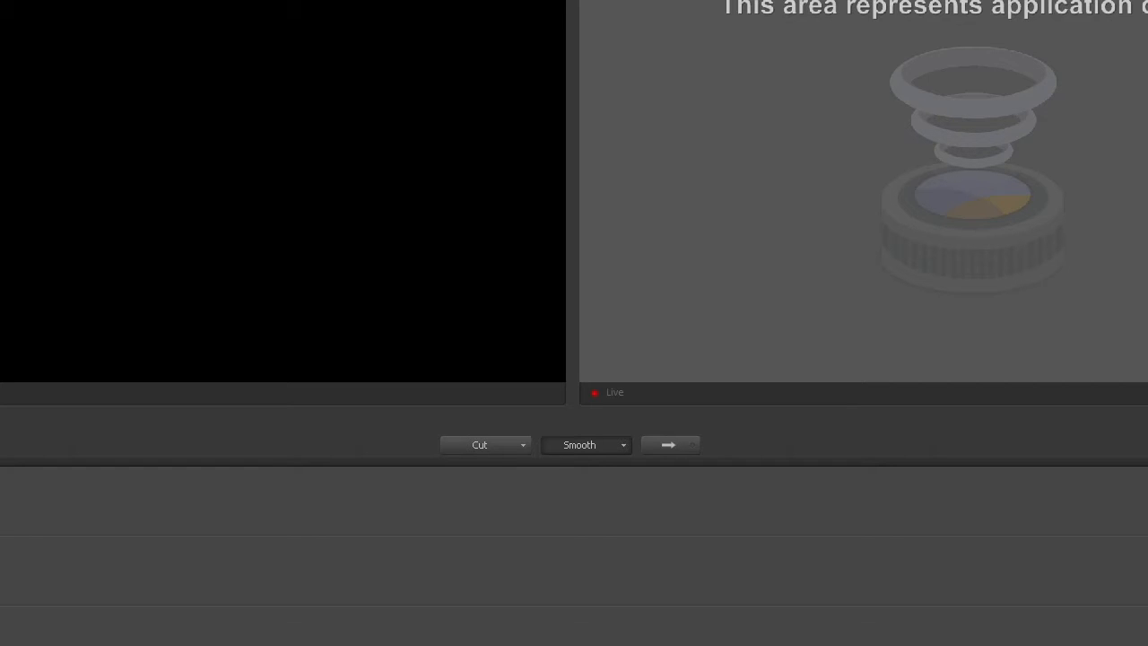
# Step: Add an output with the destination Record To Disk - MP4 in the output settings
pyautogui.hotkey('alt', 's')
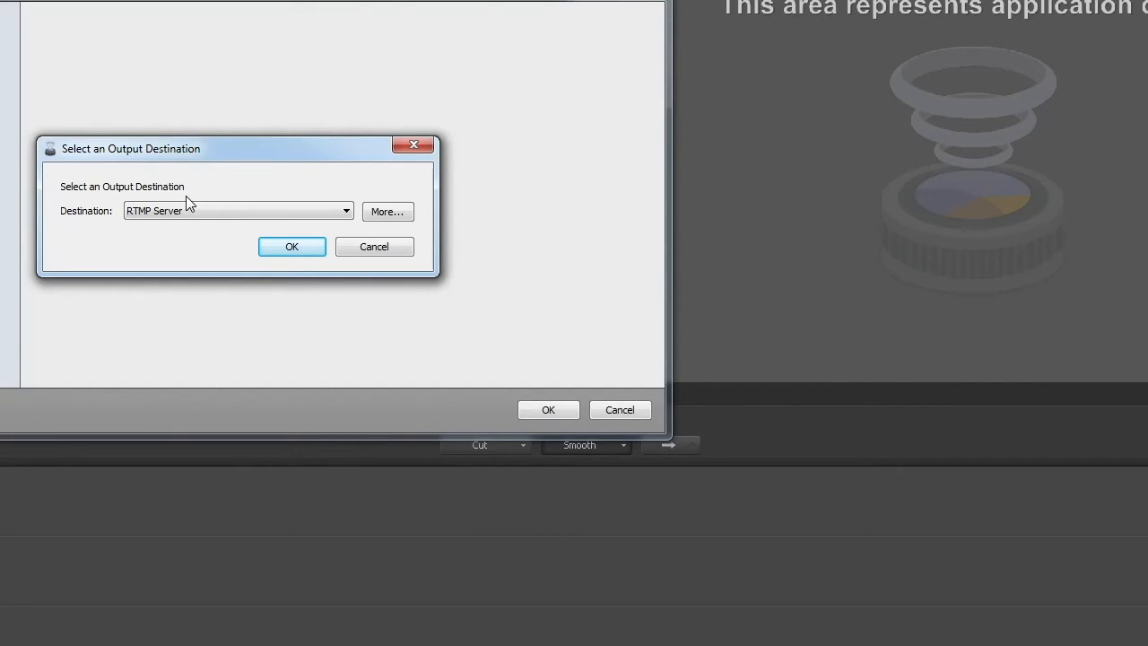
pyautogui.click(192, 211)
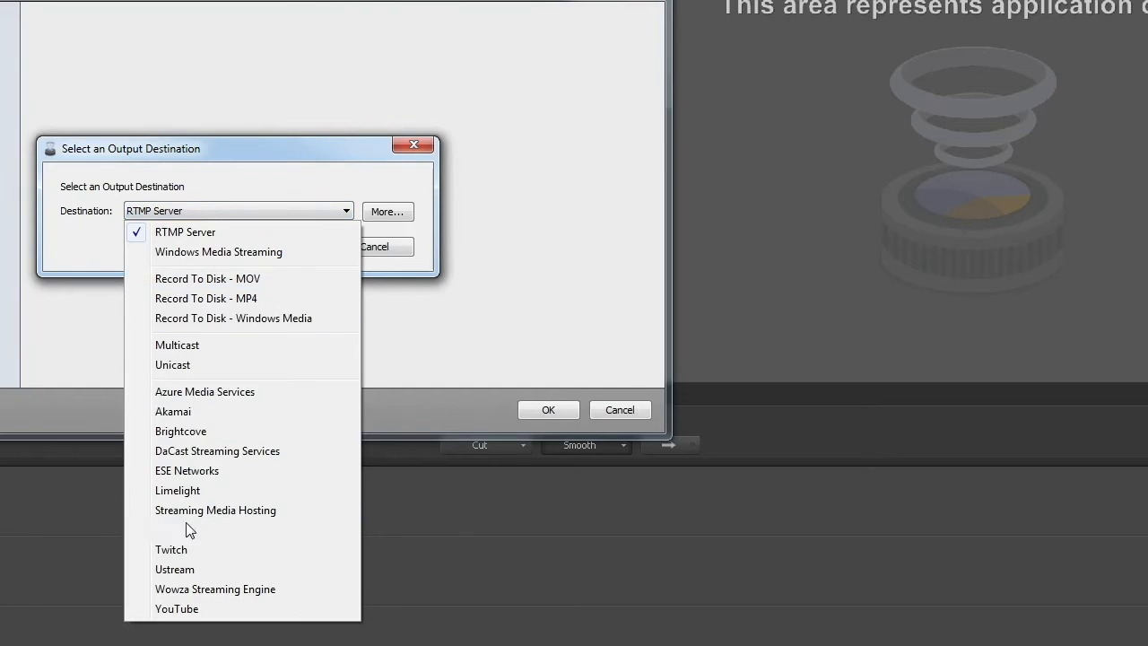
pyautogui.click(294, 301)
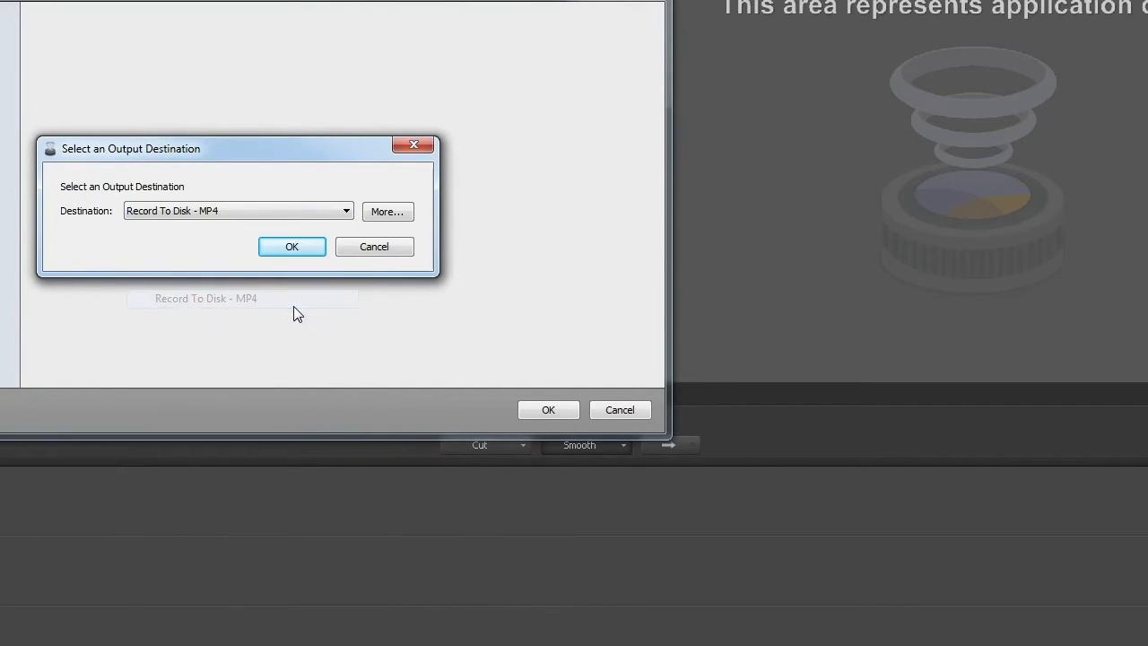
pyautogui.click(314, 251)
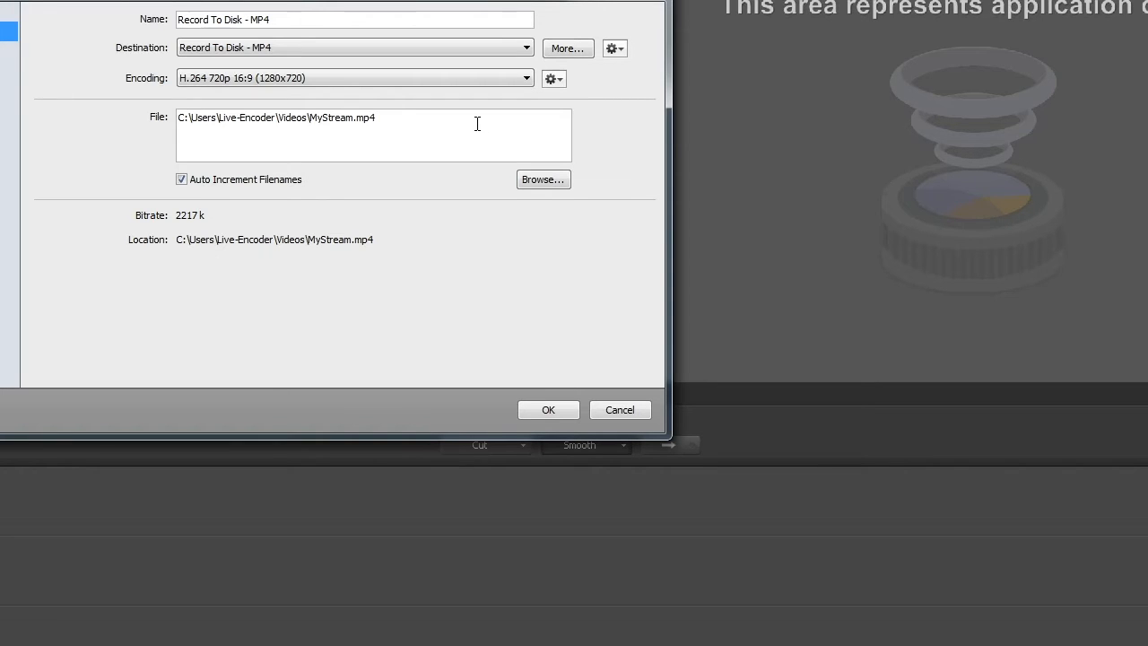
# Step: Set the MP4 recording's file location to the AV2 Final folder on Media Drive (D:), and accept the output settings
pyautogui.click(543, 180)
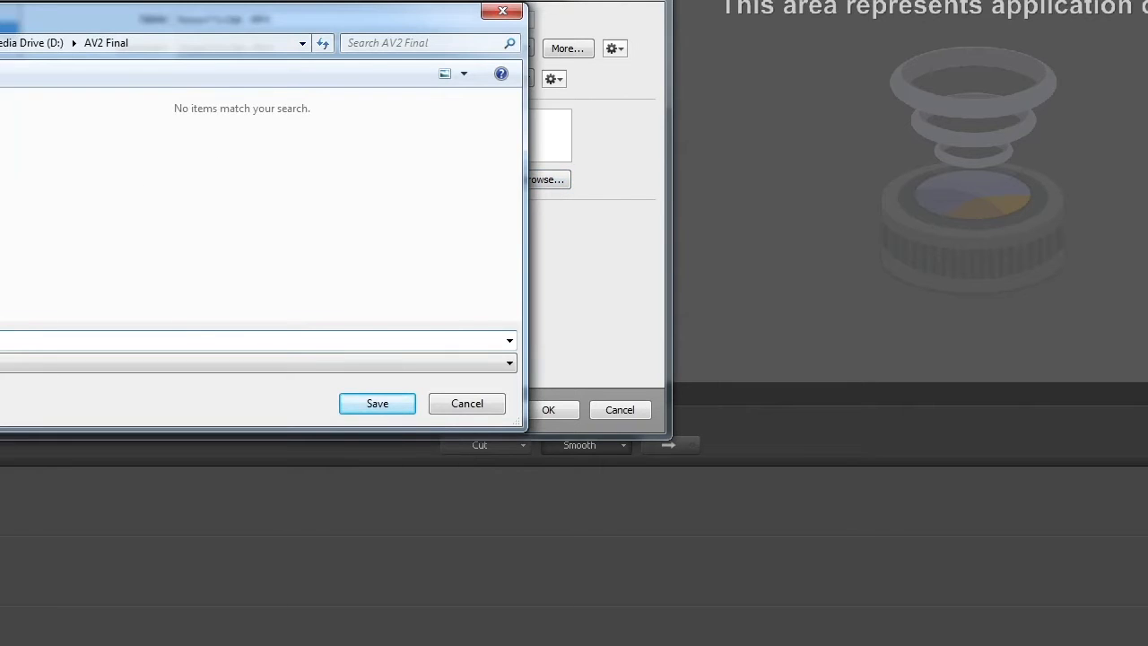
pyautogui.click(0, 216)
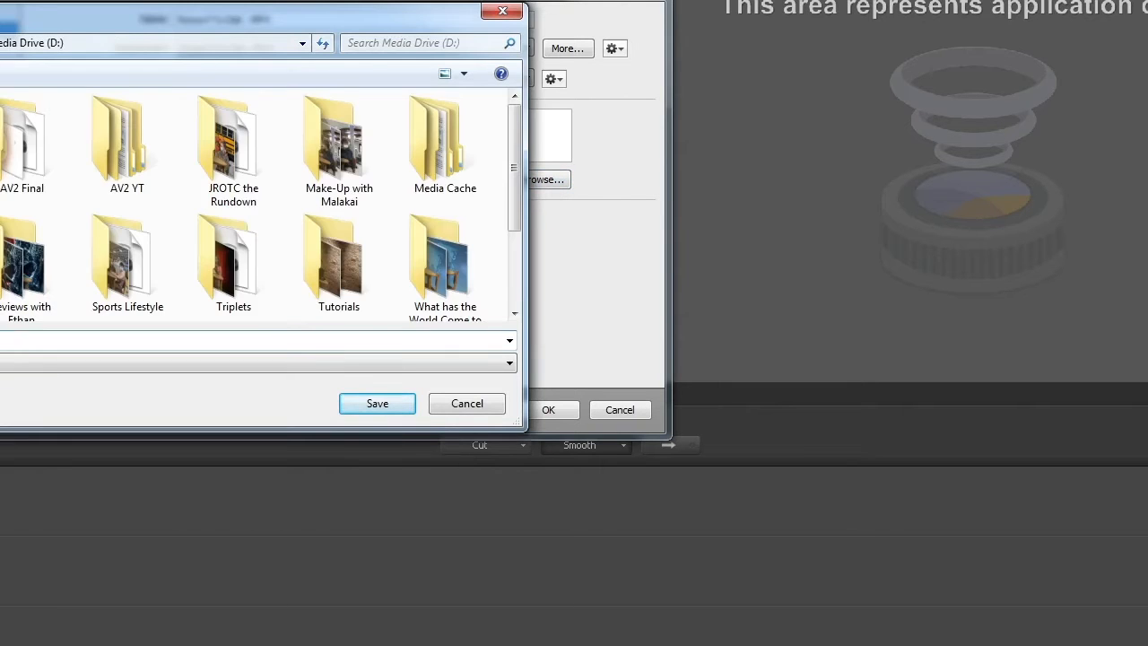
pyautogui.doubleClick(19, 145)
pyautogui.click(367, 396)
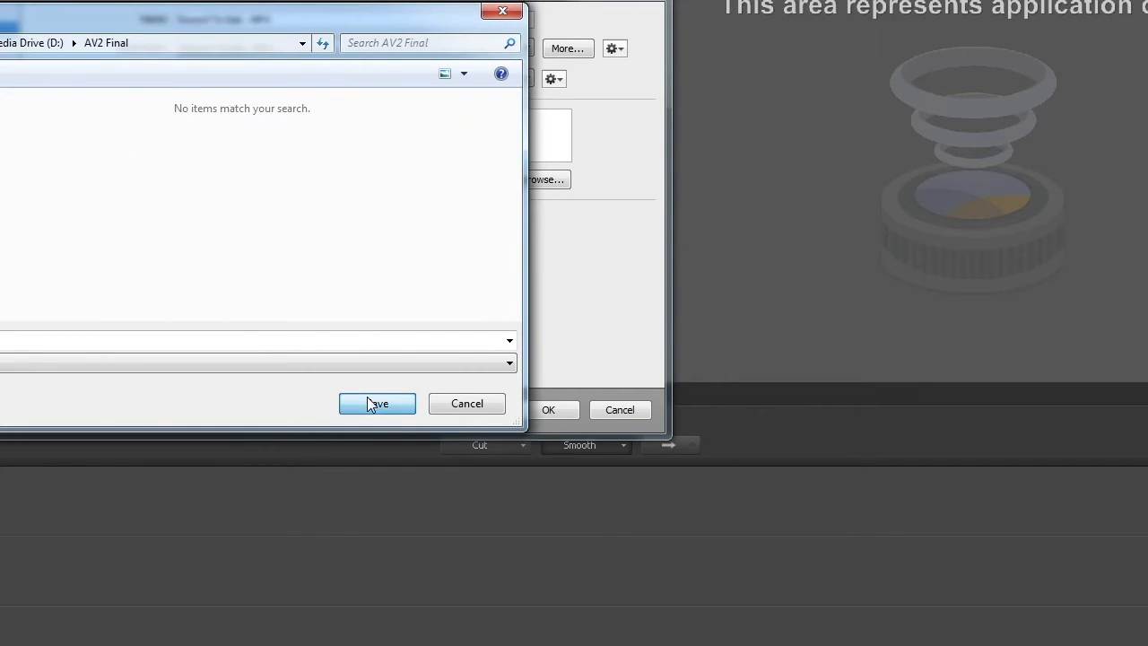
pyautogui.click(548, 410)
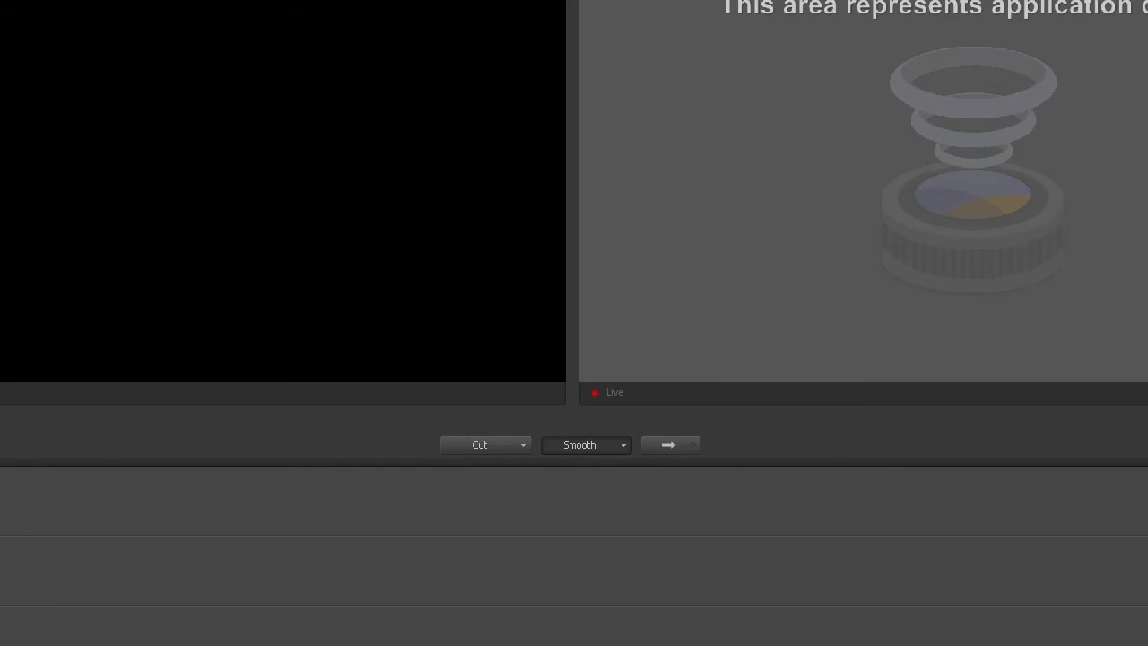
# Step: Play back the recorded MyStream video from the AV2 Final folder on Media Drive (D:) and close the player
pyautogui.press('super+e')
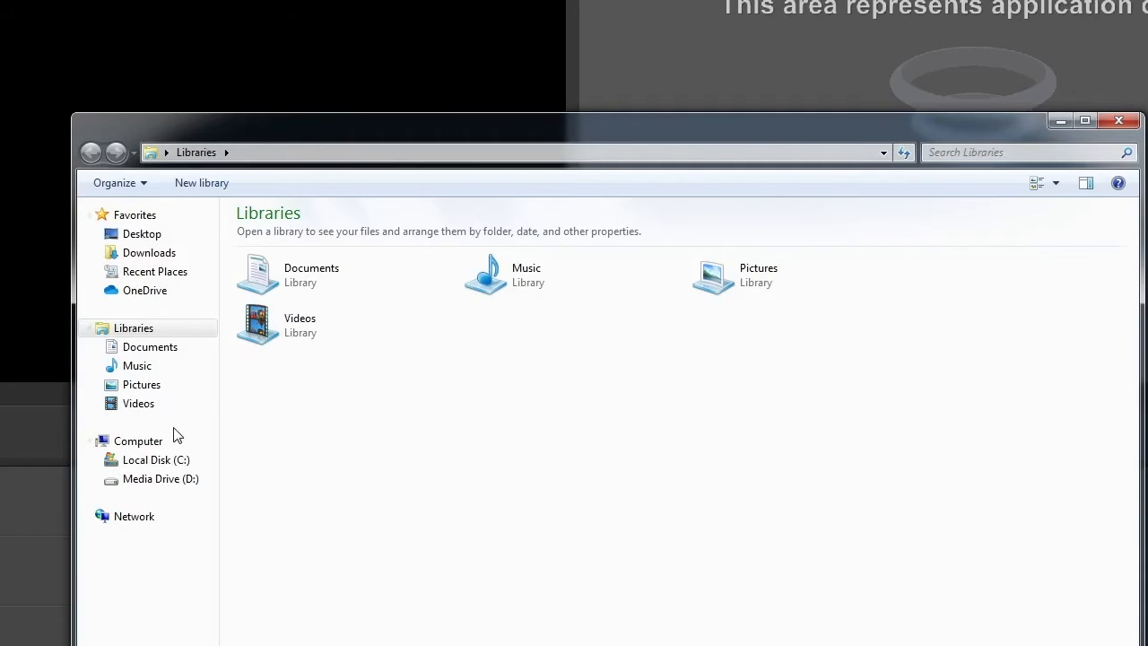
pyautogui.click(154, 479)
pyautogui.doubleClick(285, 238)
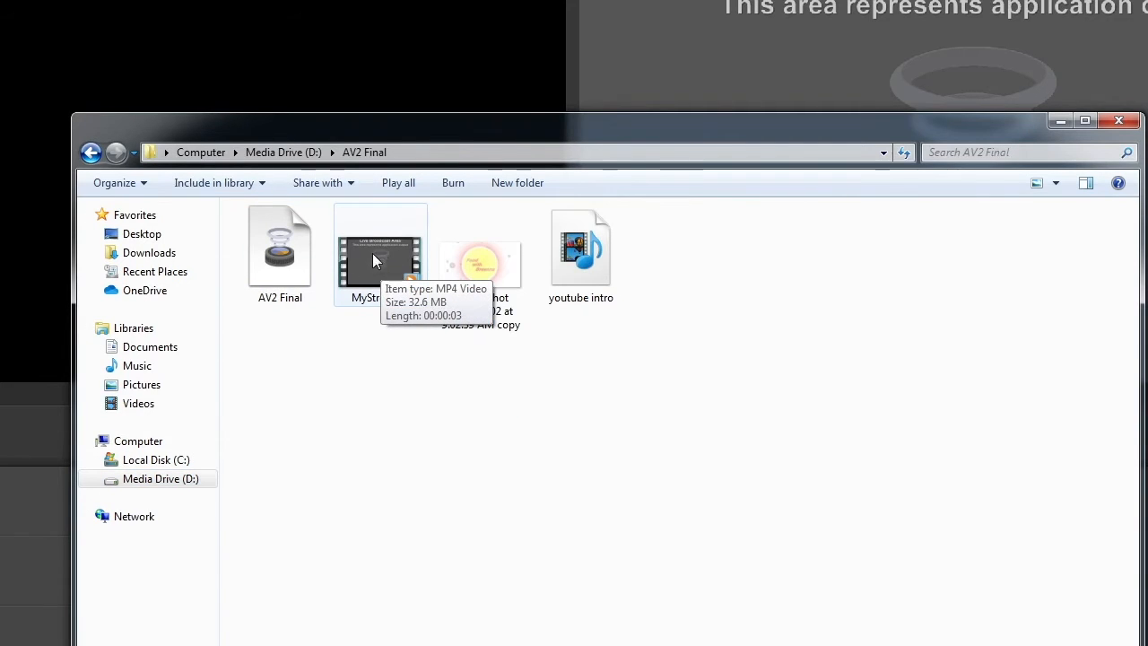
pyautogui.doubleClick(385, 269)
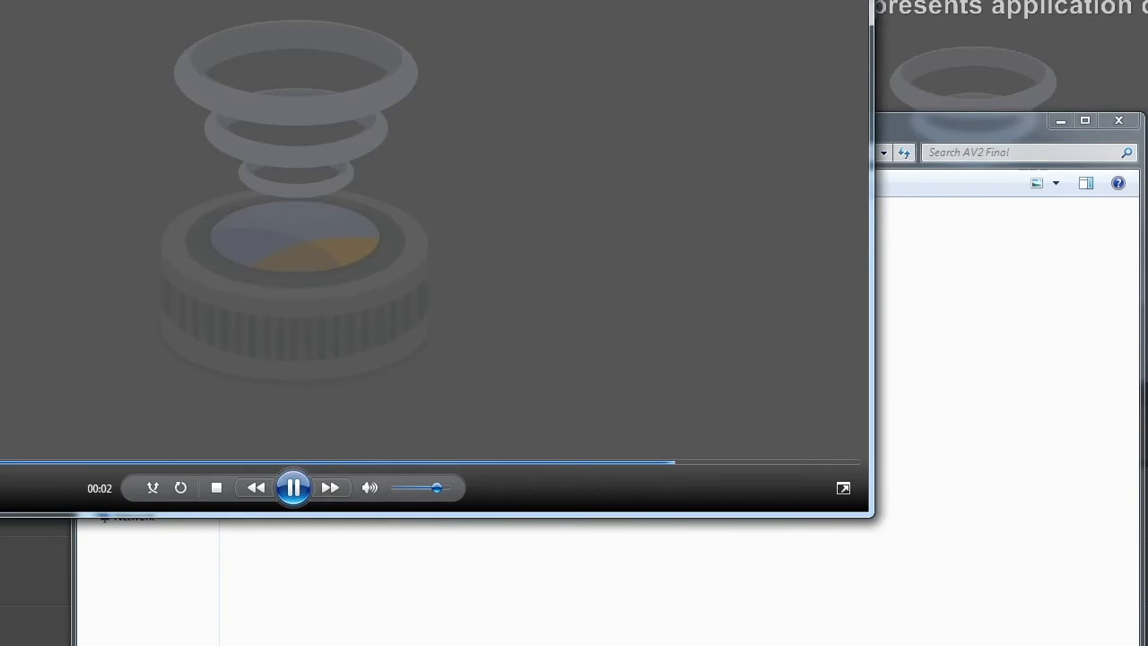
pyautogui.click(848, 1)
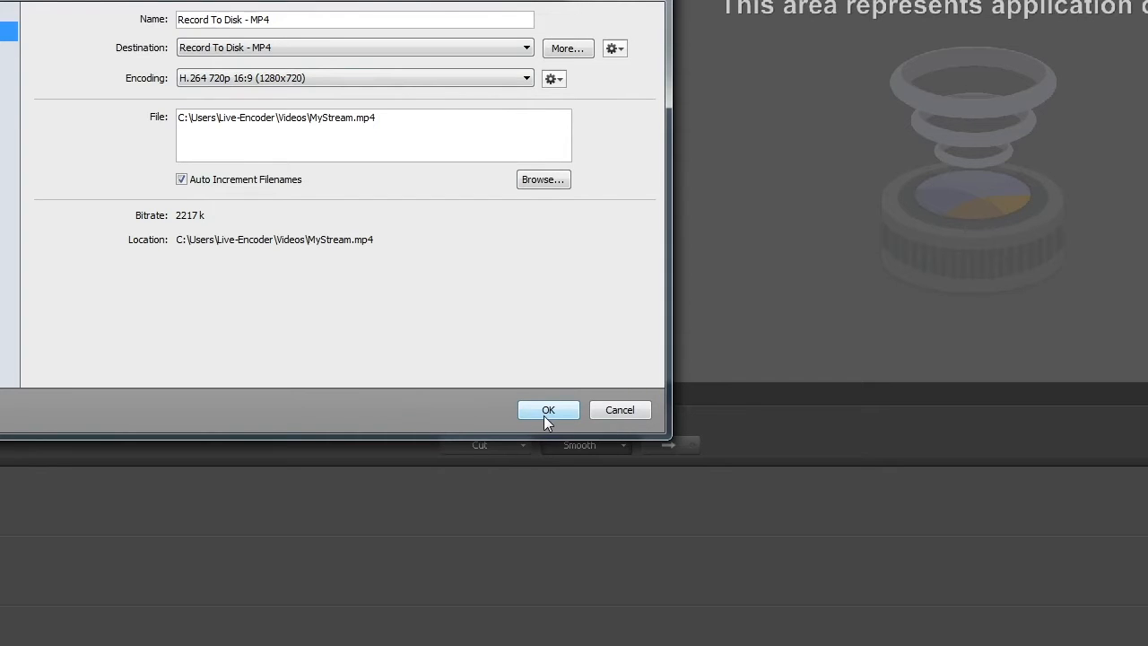
pyautogui.click(544, 412)
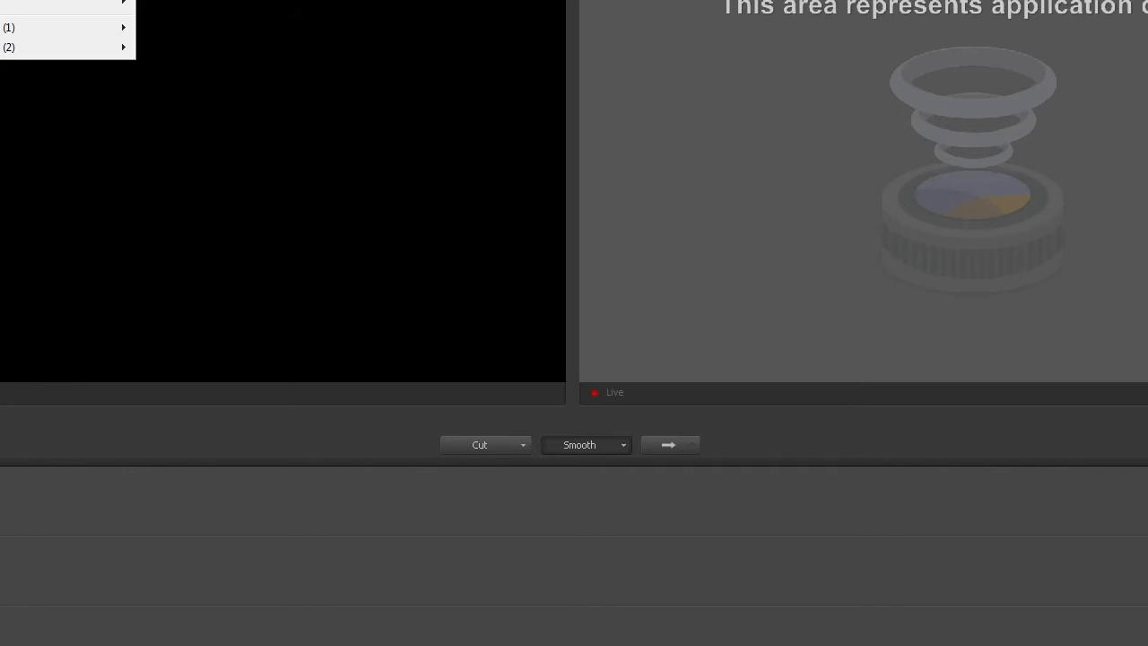
pyautogui.press('Escape')
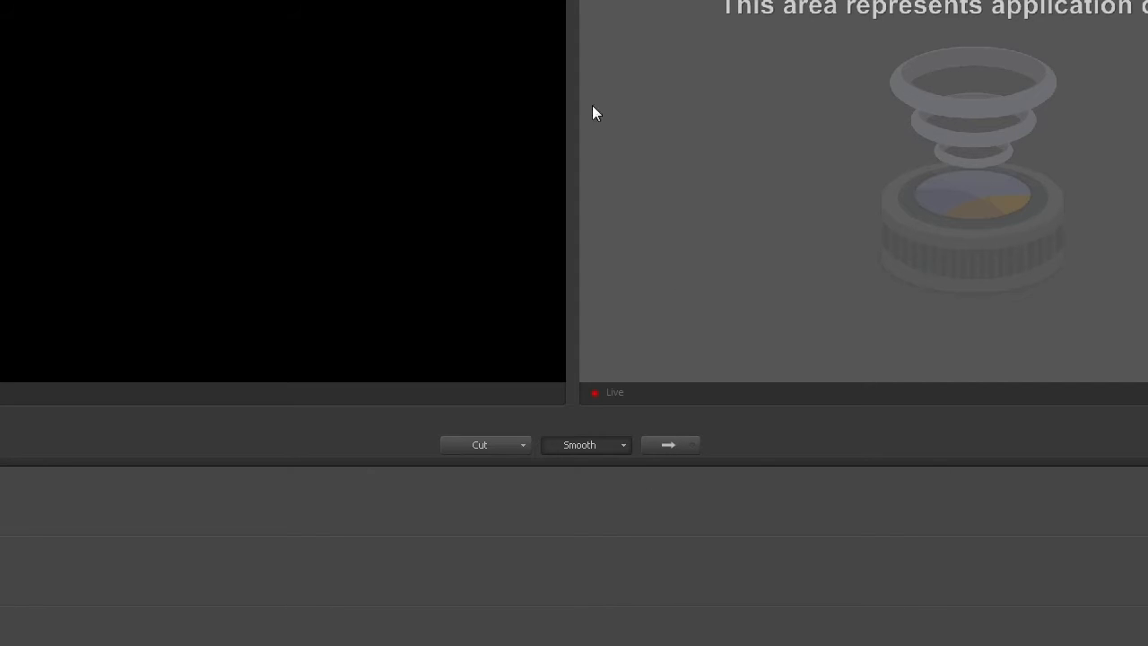
# Step: Change the Smooth transition to Cut
pyautogui.click(591, 447)
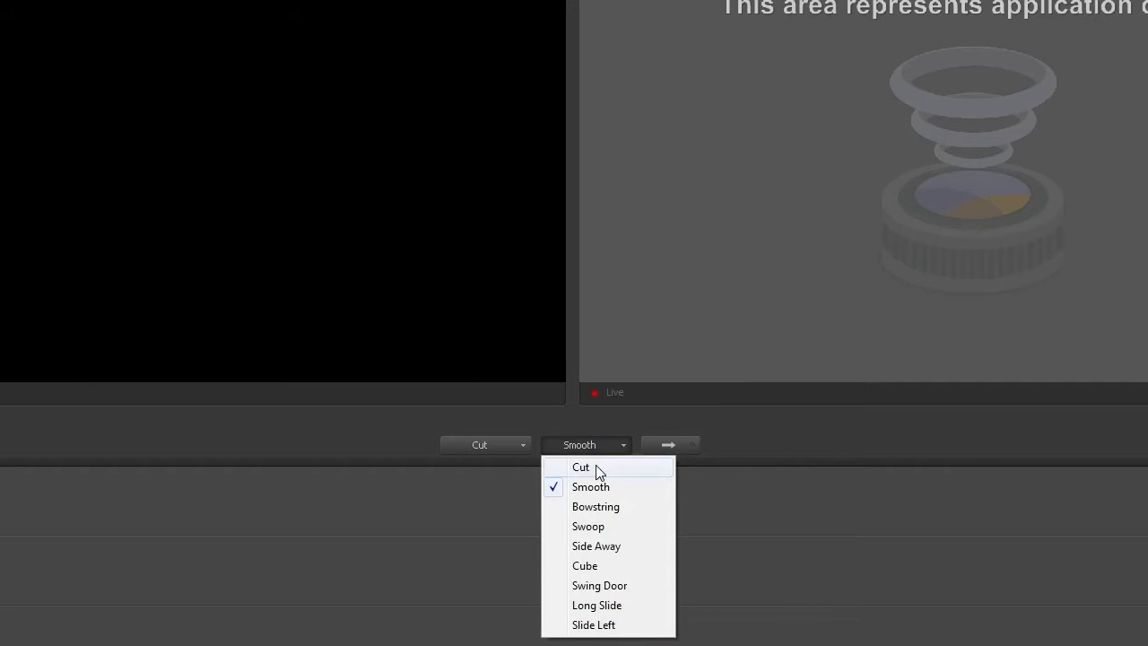
pyautogui.click(598, 469)
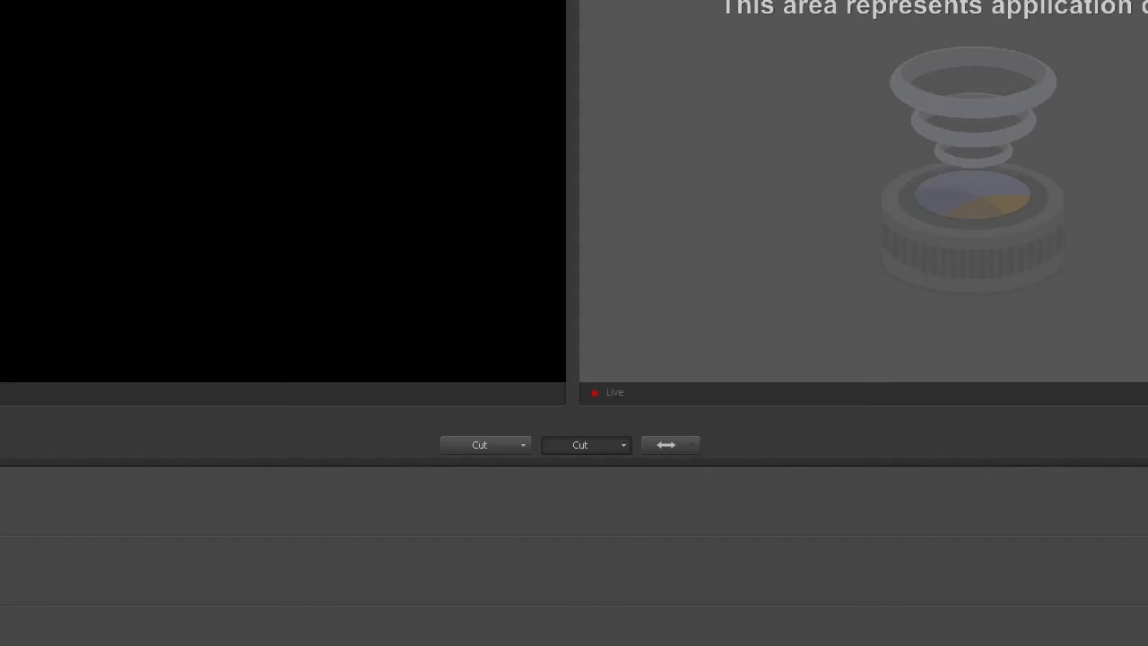
# Step: Add the youtube intro video file as a new video shot and load it in the preview
pyautogui.click(2, 590)
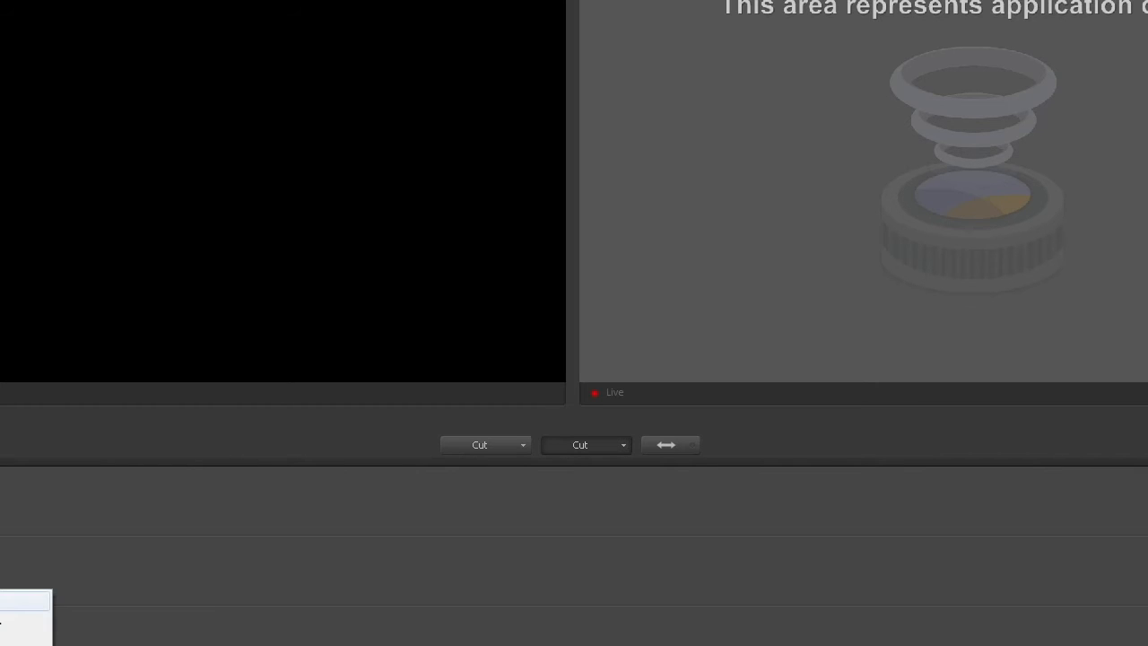
pyautogui.click(1, 618)
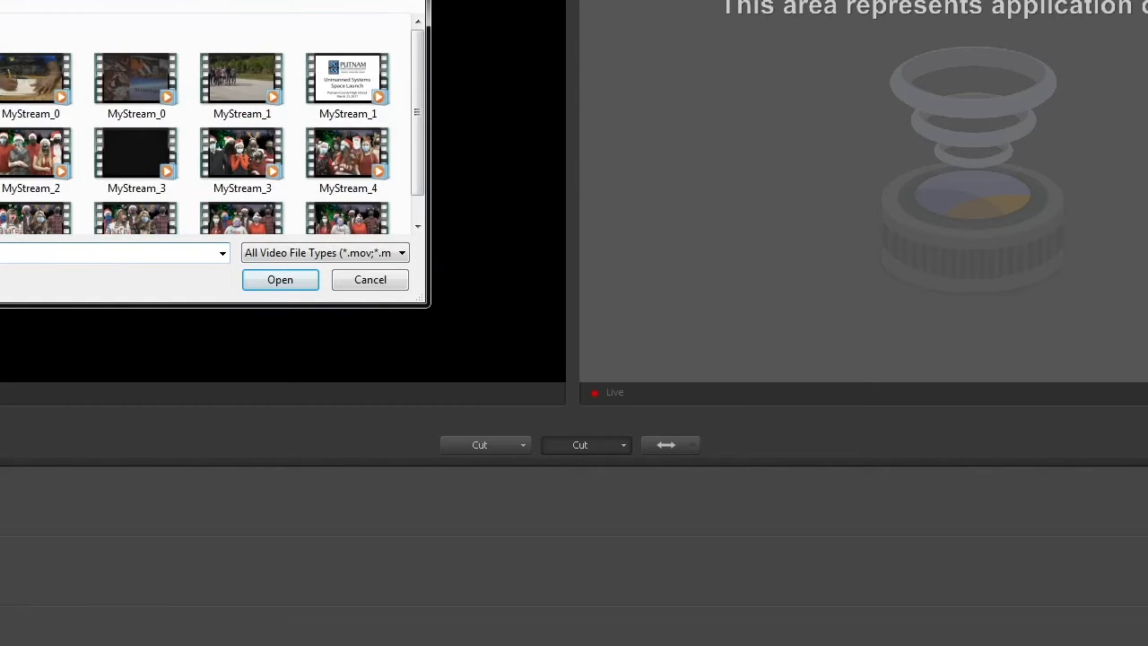
pyautogui.click(0, 0)
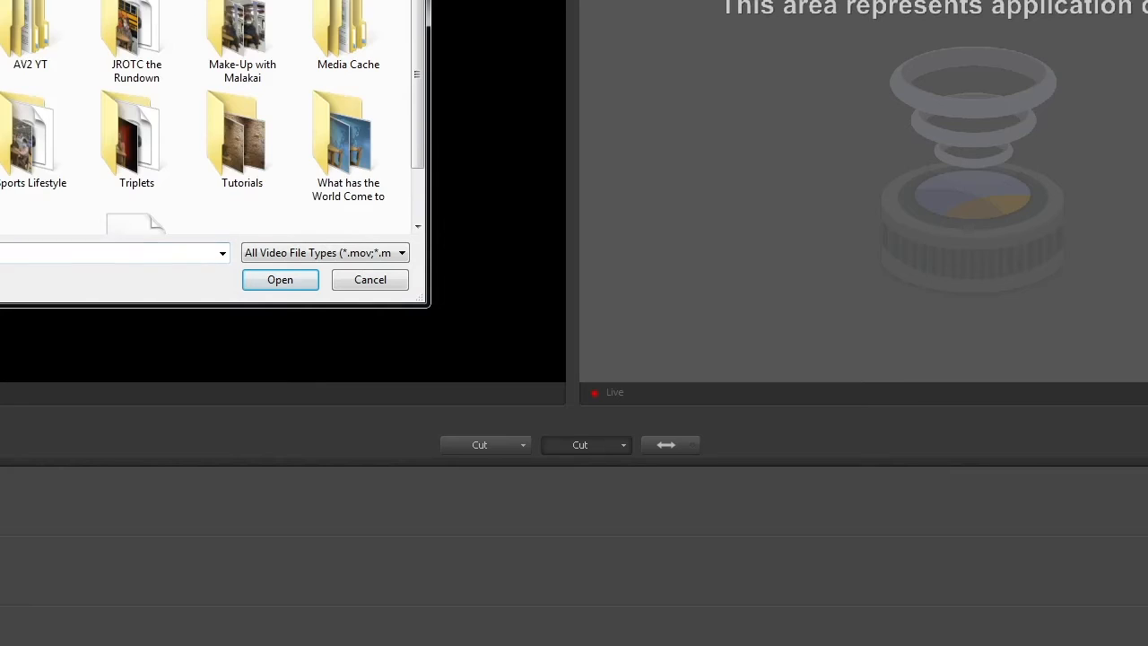
pyautogui.doubleClick(0, 90)
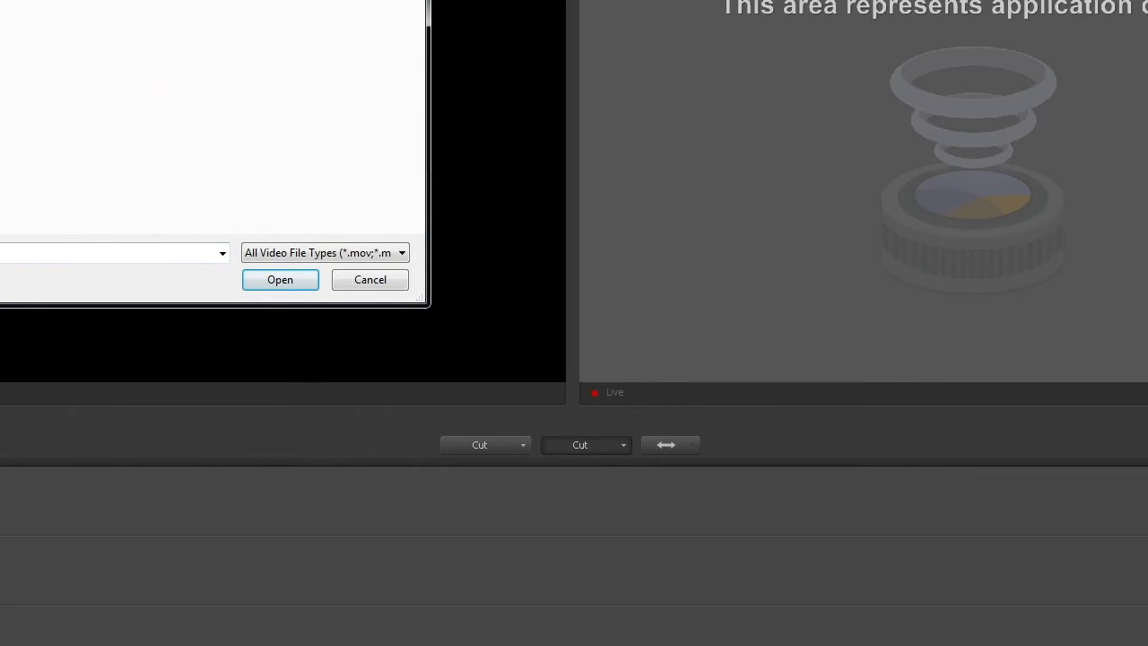
pyautogui.click(268, 279)
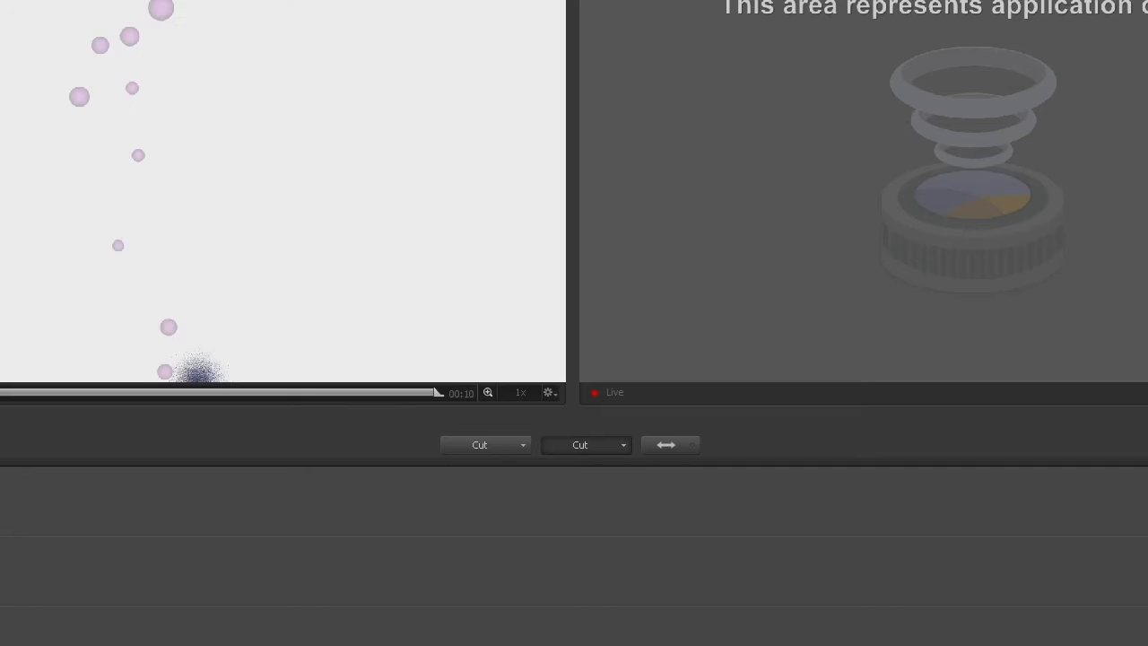
# Step: Test the Cut transition by taking the youtube intro shot live and swapping it back to preview
pyautogui.click(667, 444)
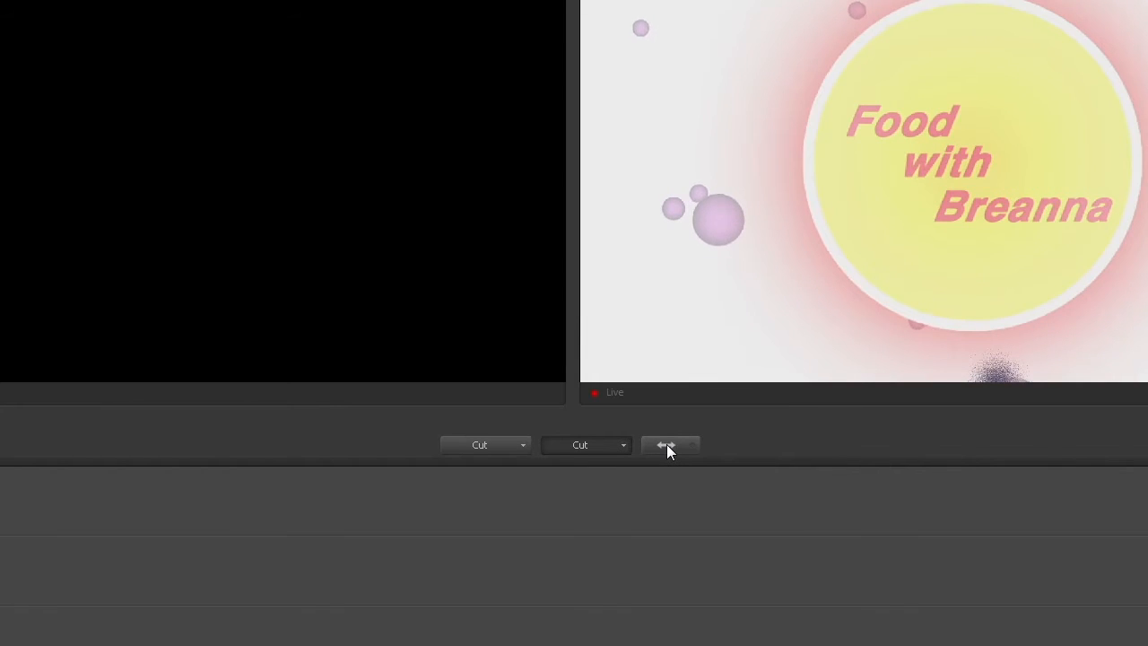
pyautogui.click(667, 444)
pyautogui.click(666, 444)
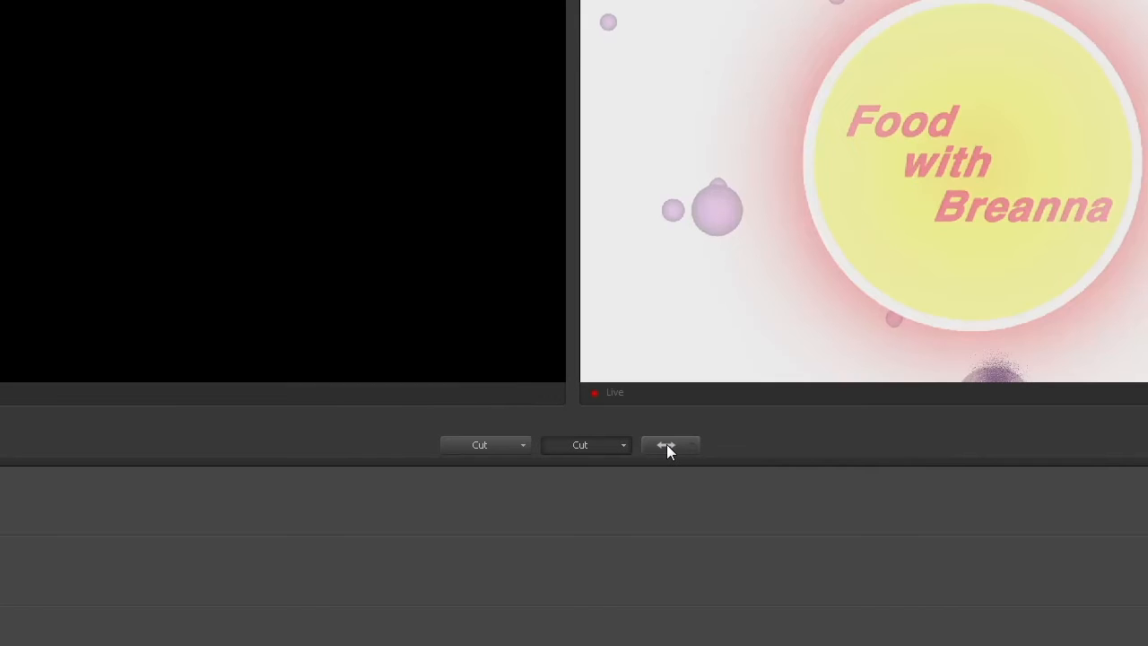
pyautogui.click(666, 444)
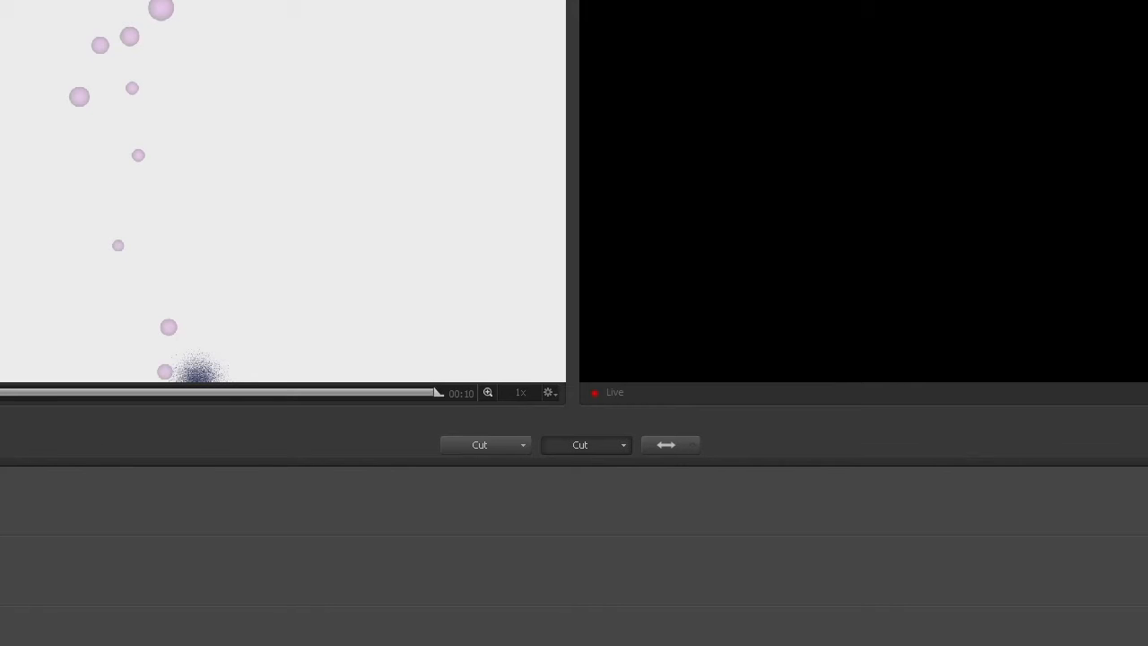
# Step: Set the youtube intro shot to Hold when finished, turn off Remember position even when not Live, and close the shot editor
pyautogui.click(0, 579)
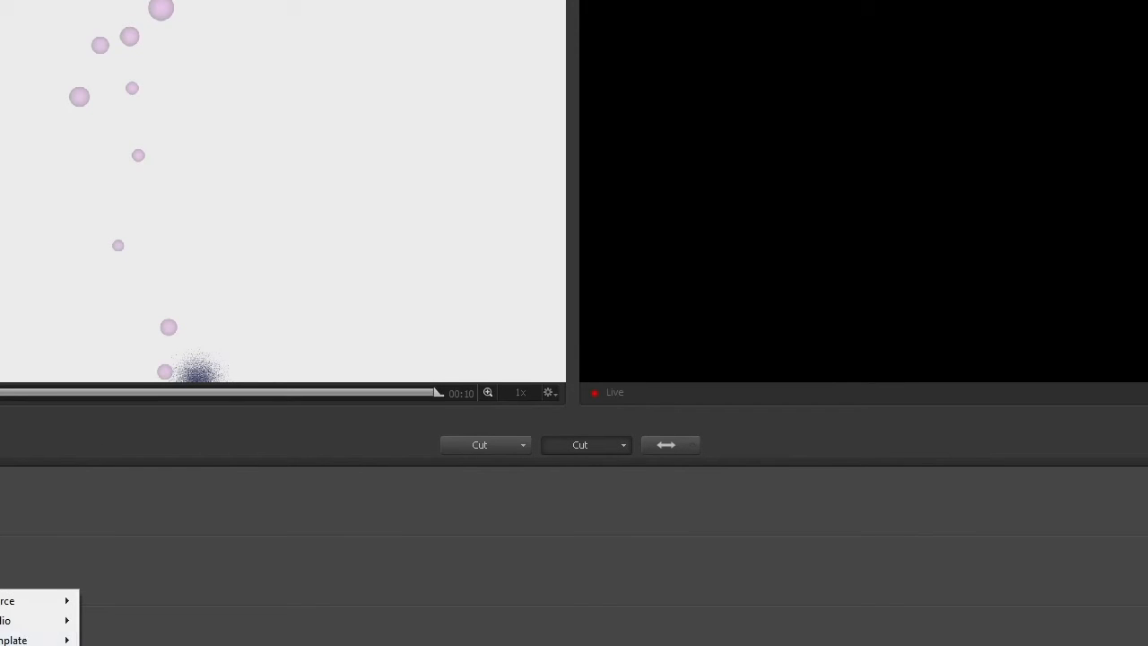
pyautogui.click(18, 645)
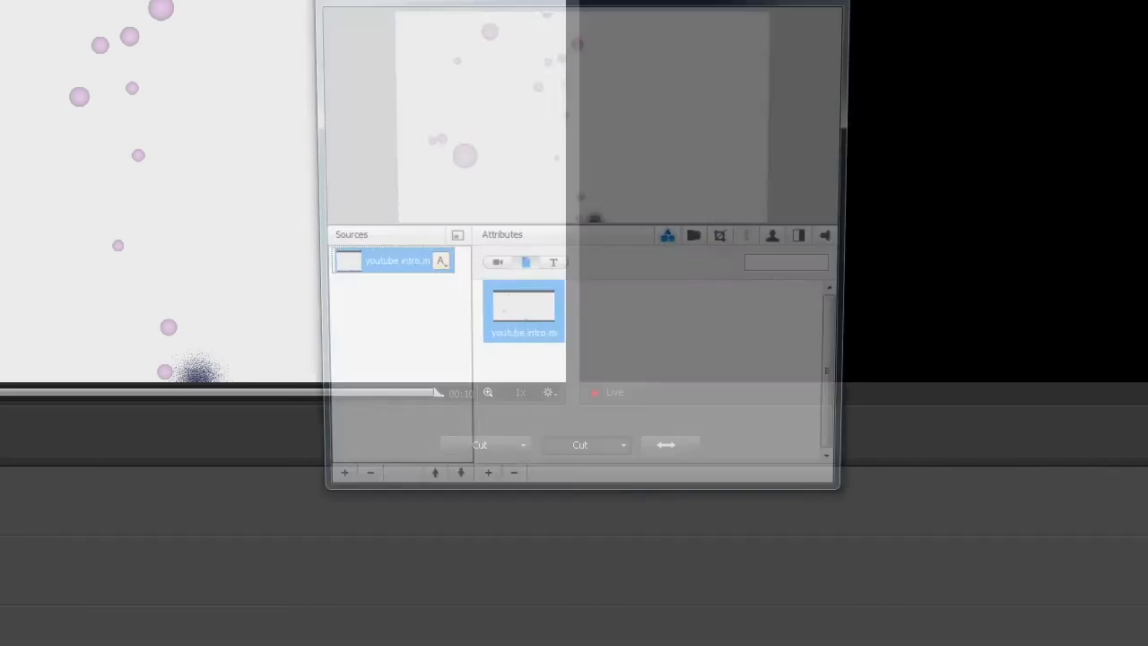
pyautogui.click(841, 240)
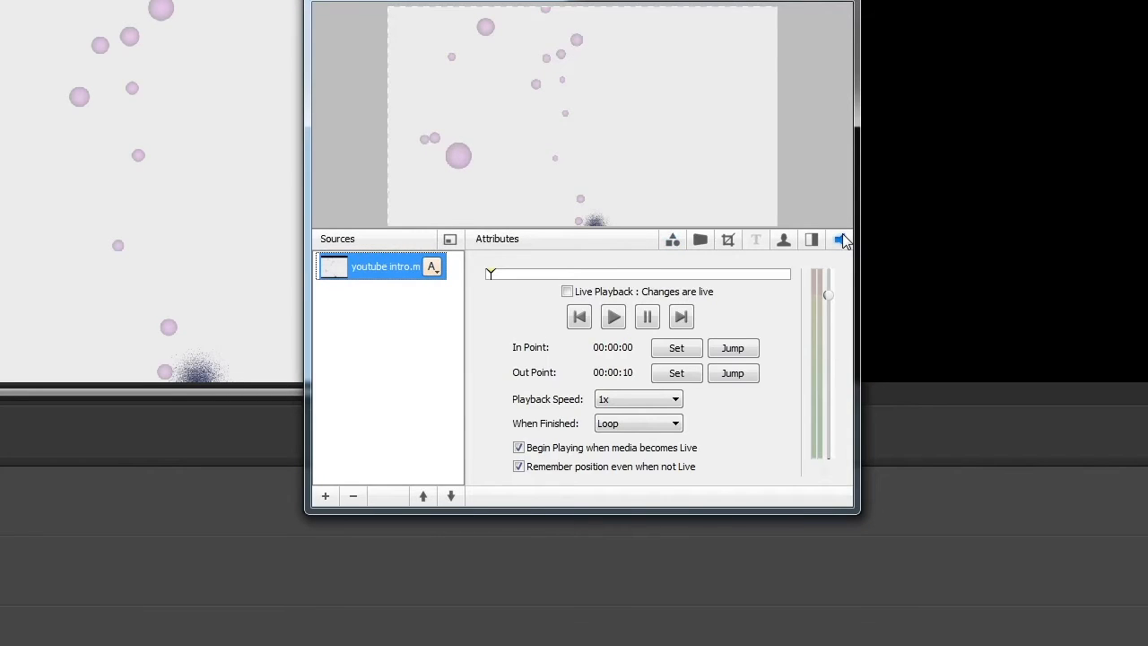
pyautogui.click(632, 427)
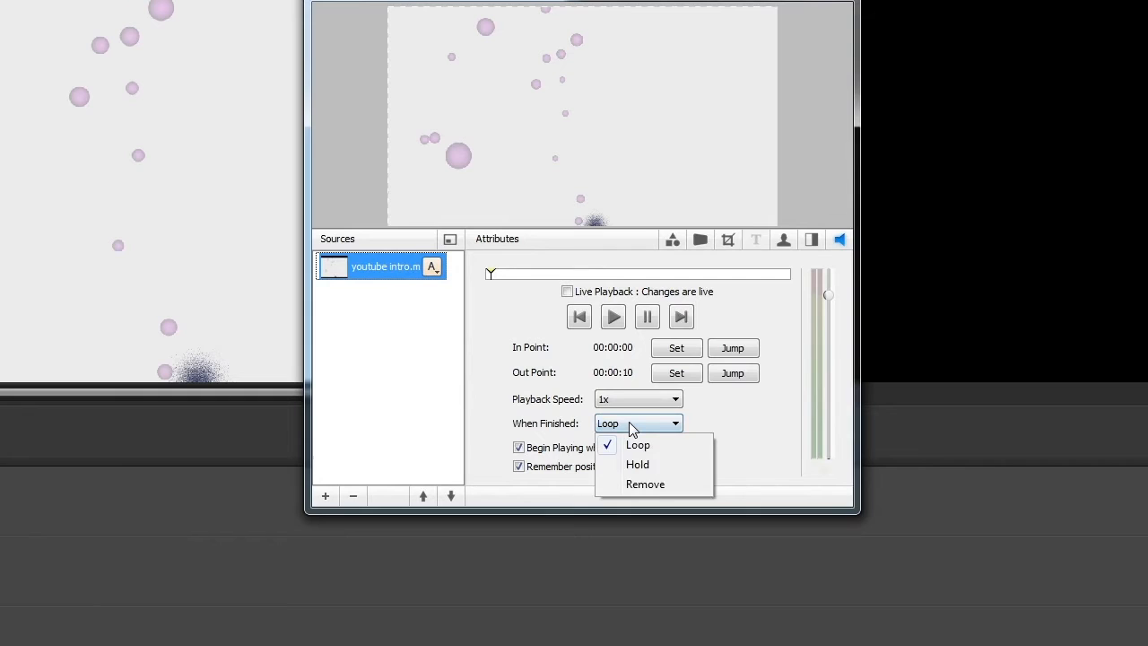
pyautogui.click(655, 466)
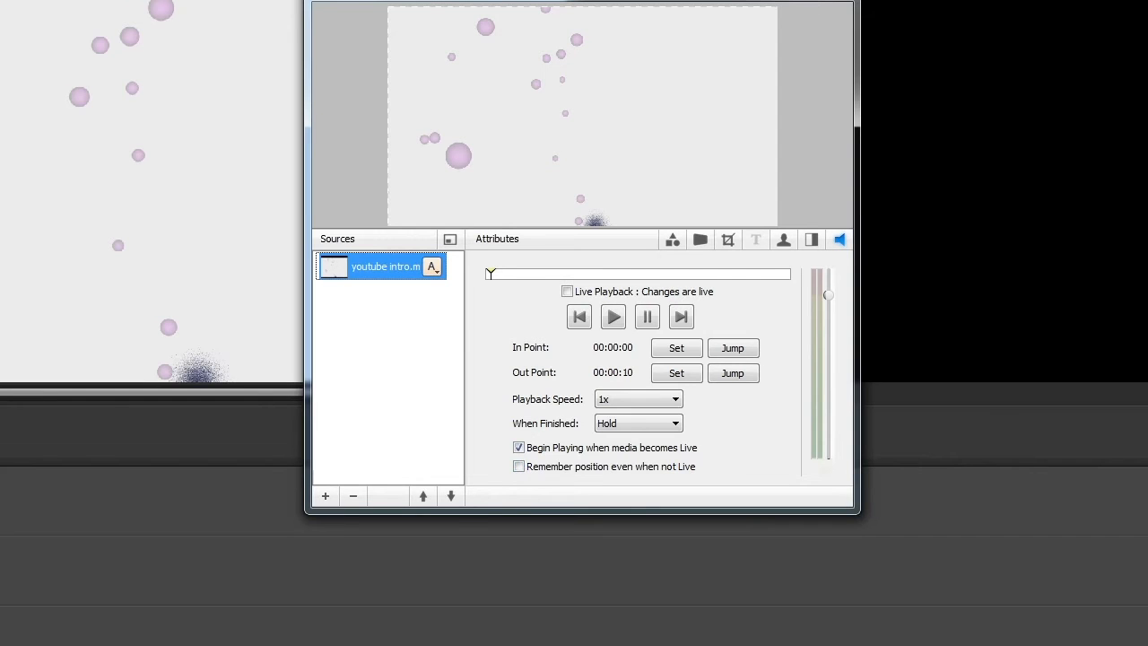
pyautogui.click(834, 0)
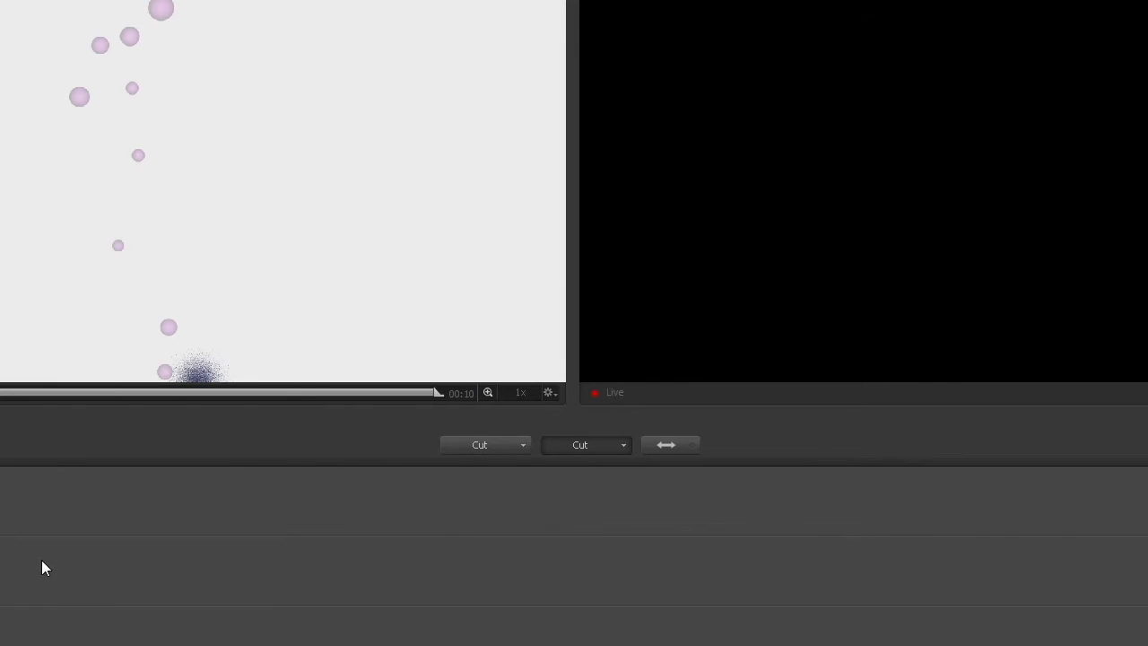
# Step: Add two DeckLink SDI camera shots to the camera layer, one for each camera
pyautogui.click(0, 535)
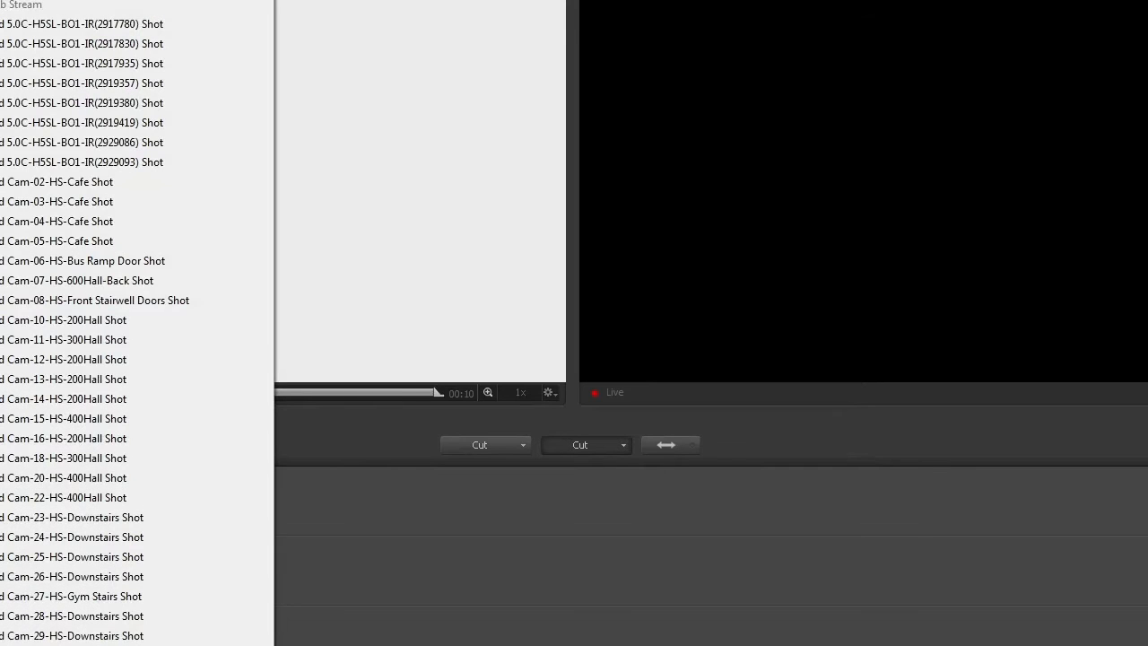
pyautogui.click(0, 0)
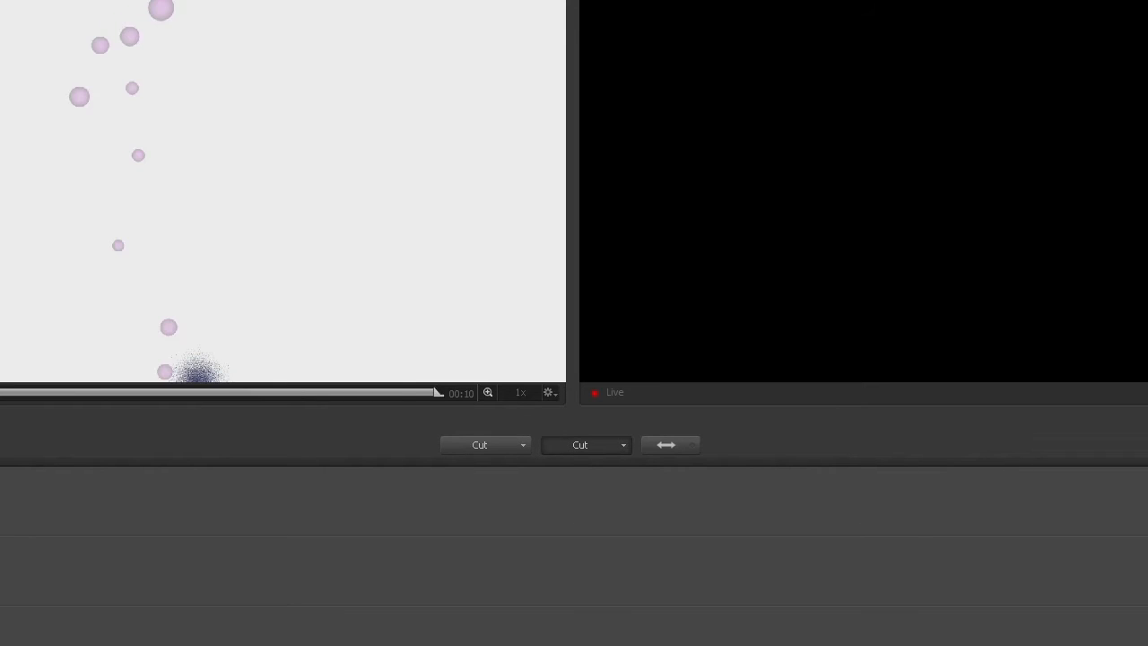
pyautogui.moveTo(70, 562)
pyautogui.click(69, 590)
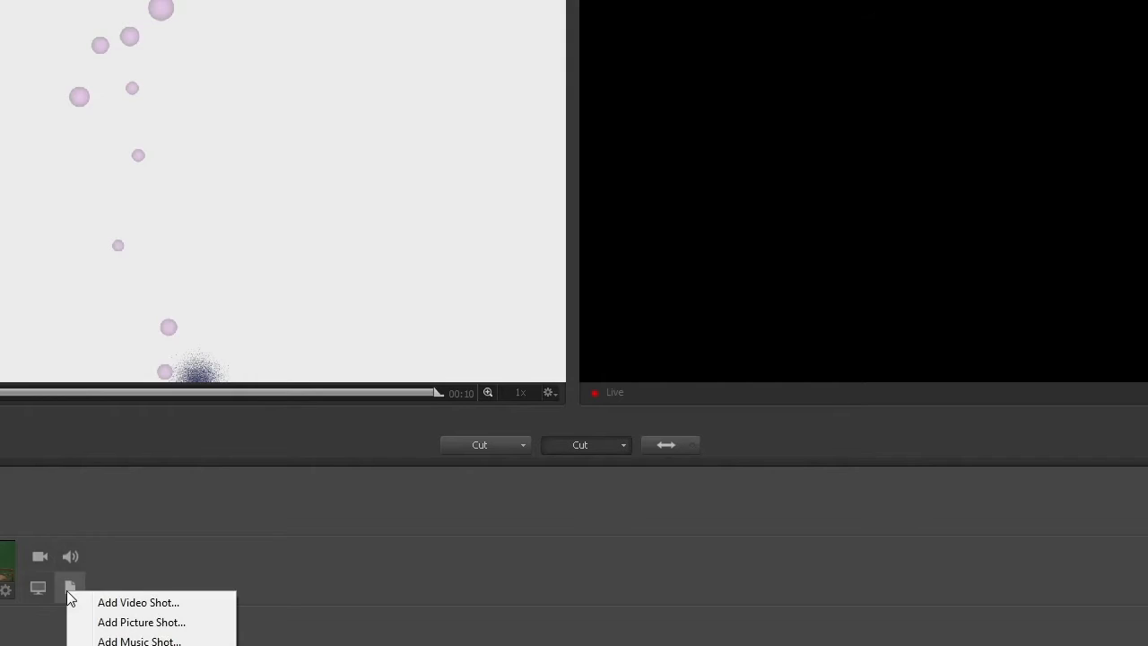
pyautogui.click(35, 555)
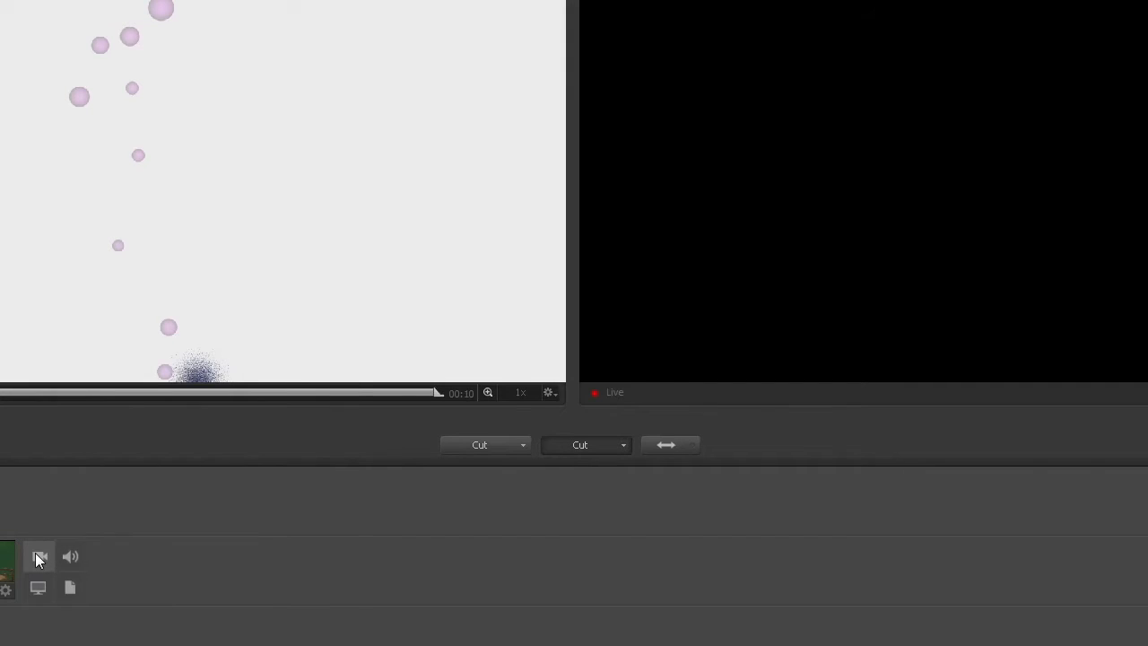
pyautogui.click(35, 555)
pyautogui.click(193, 0)
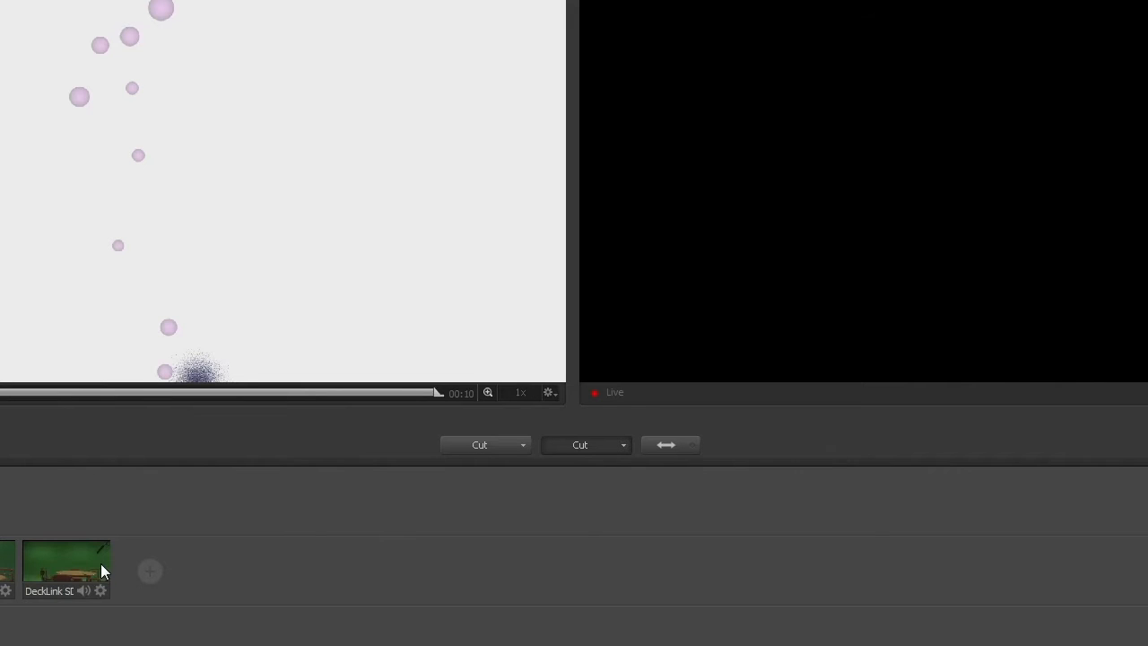
# Step: Preview both DeckLink camera shots and return to the close-up table view
pyautogui.click(4, 563)
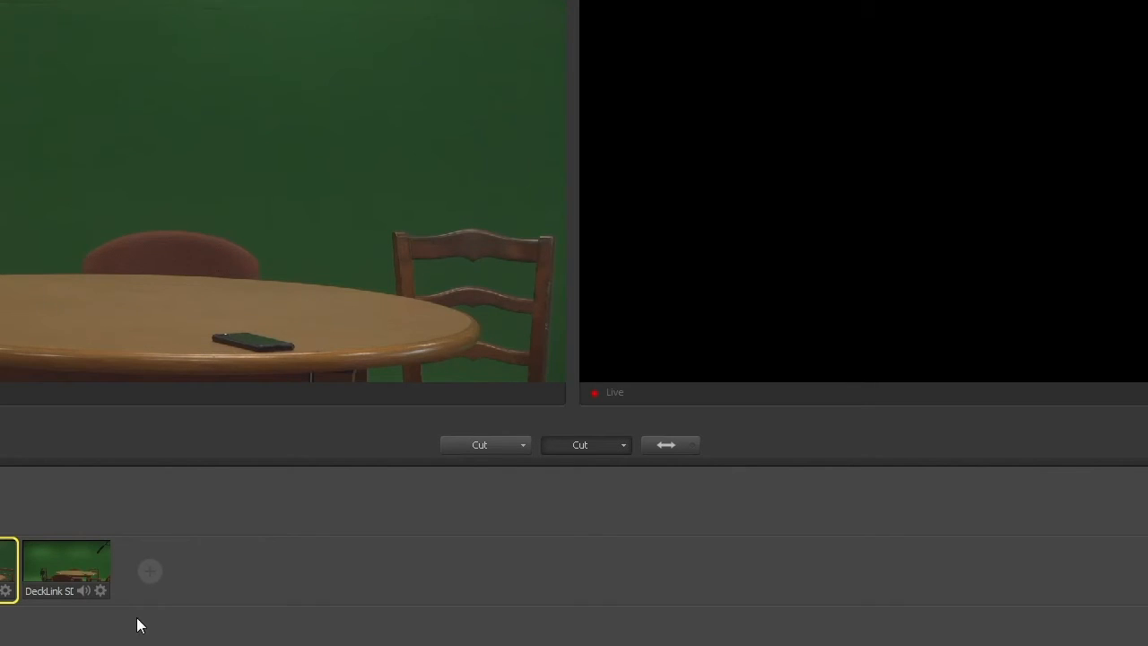
pyautogui.click(72, 557)
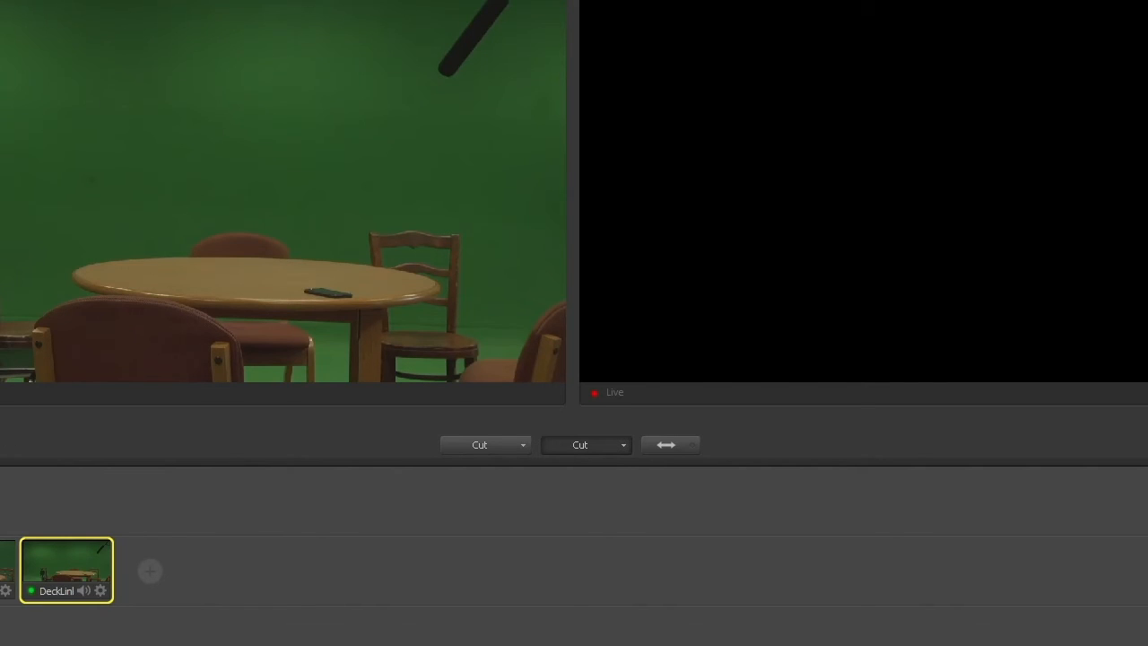
pyautogui.click(1, 569)
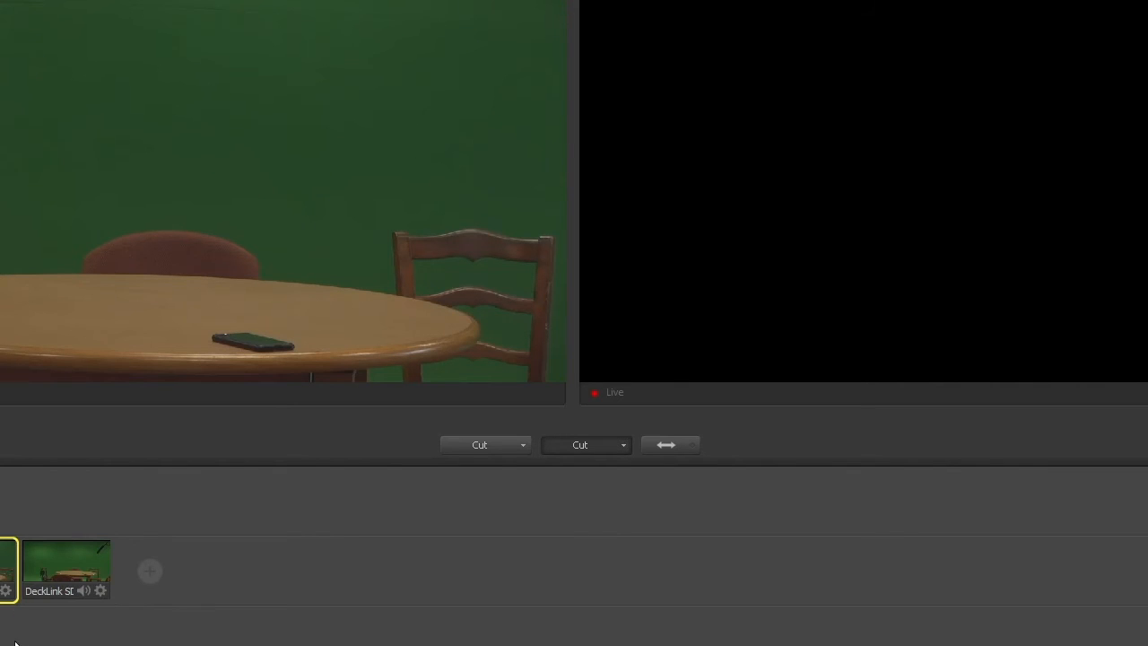
# Step: Examine the source and audio options available for each of the two DeckLink camera shots
pyautogui.click(7, 592)
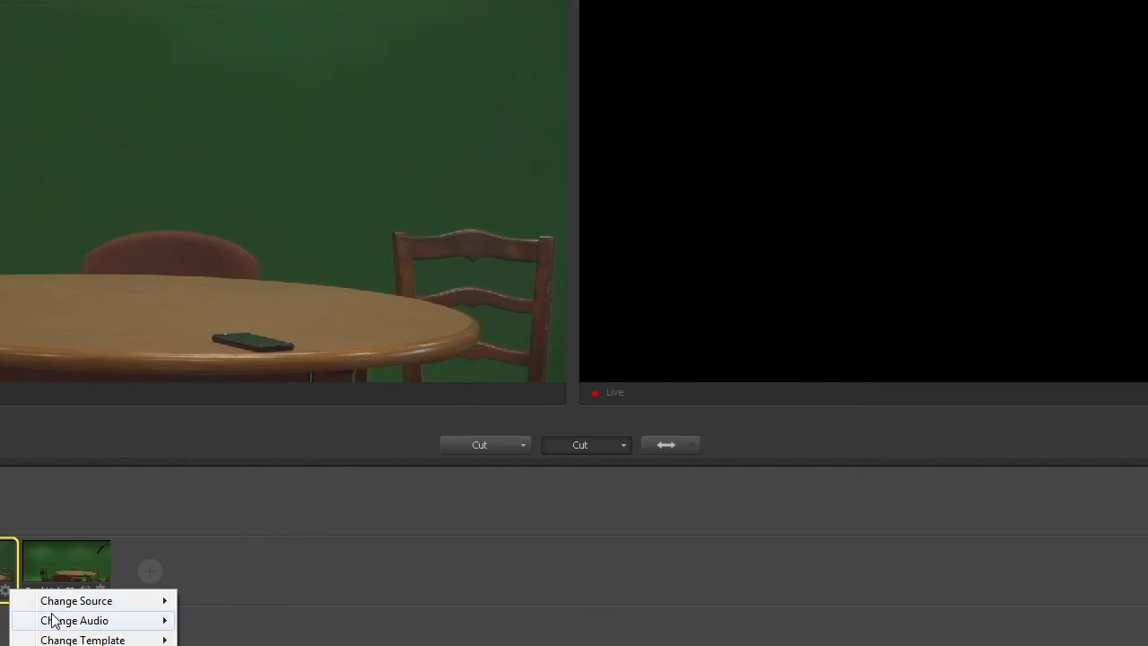
pyautogui.moveTo(57, 620)
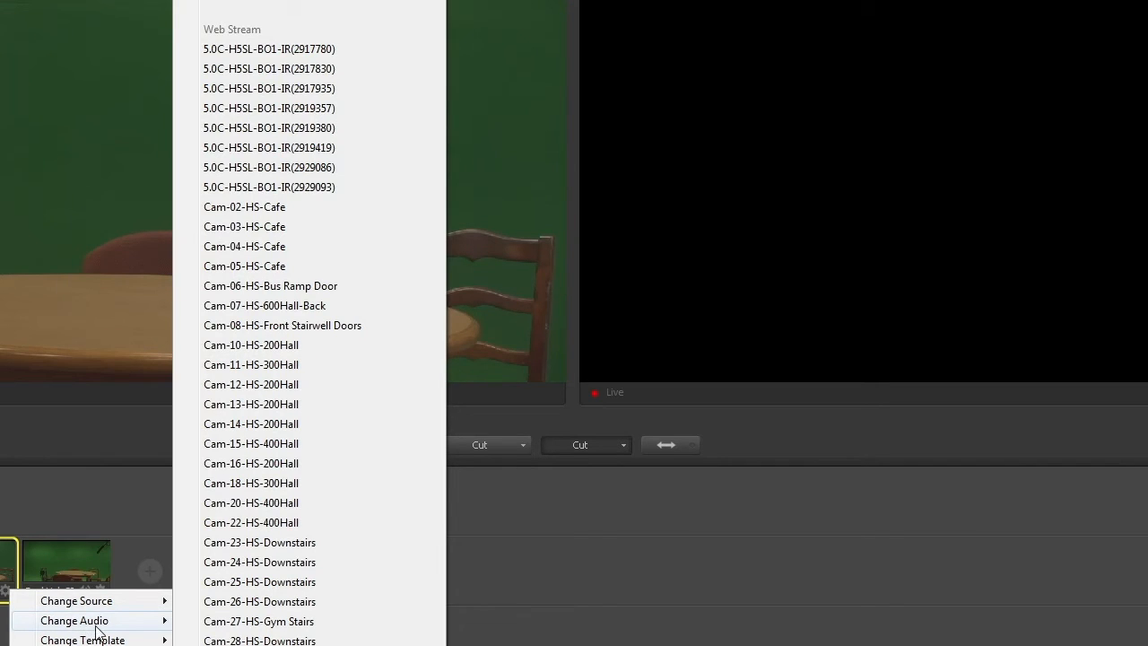
pyautogui.moveTo(99, 606)
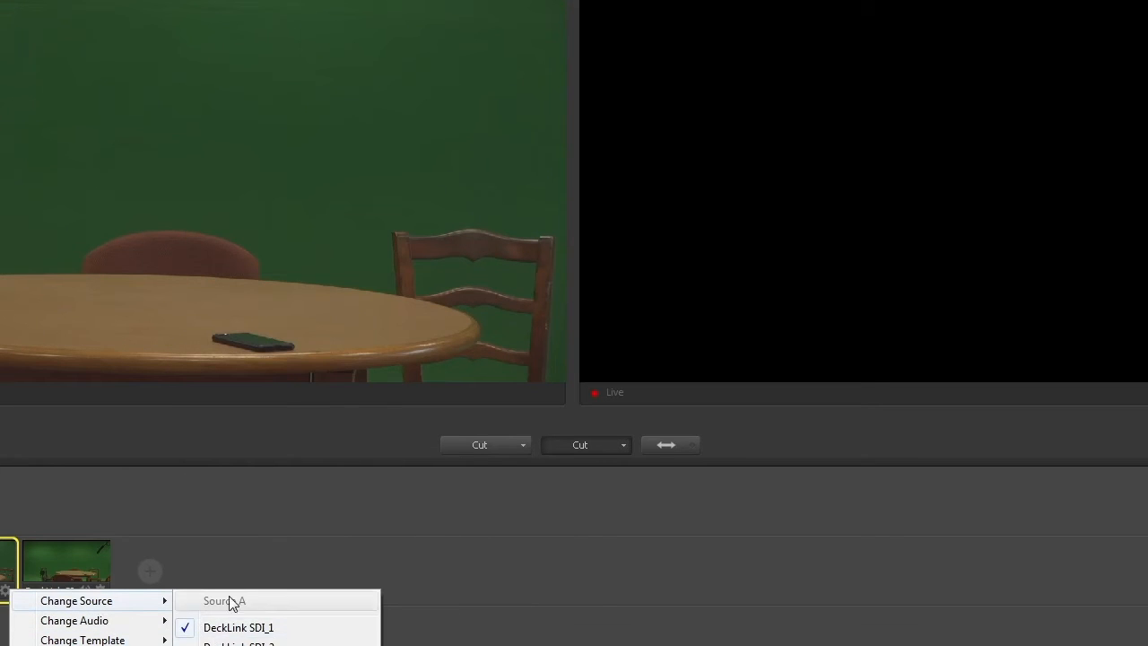
pyautogui.click(74, 562)
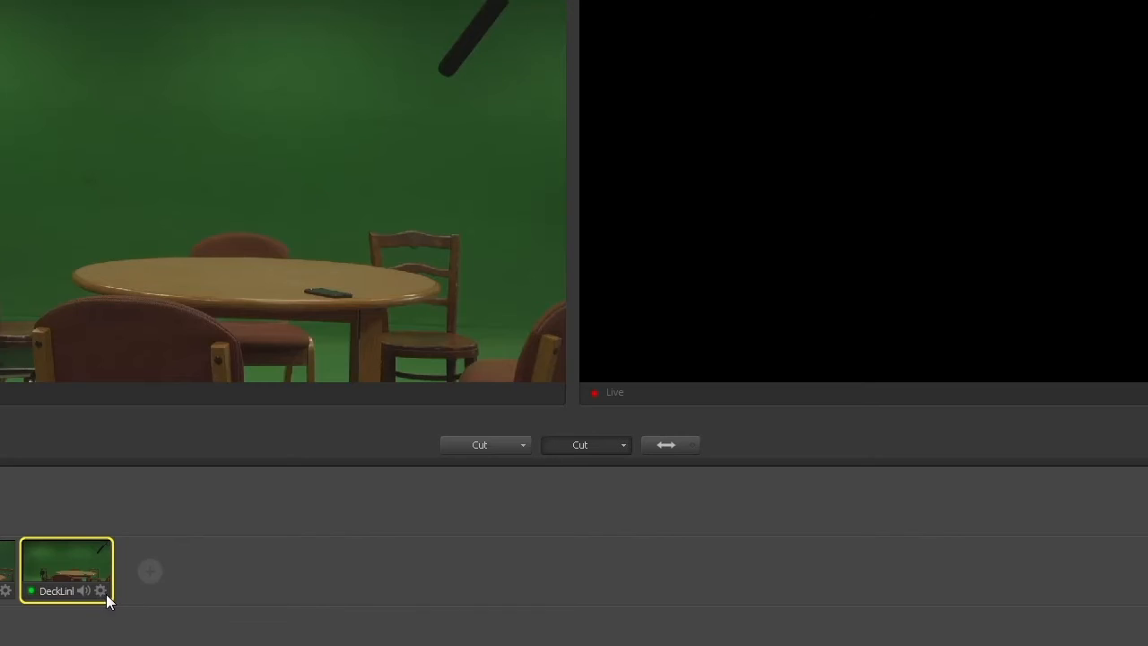
pyautogui.click(105, 593)
pyautogui.moveTo(139, 607)
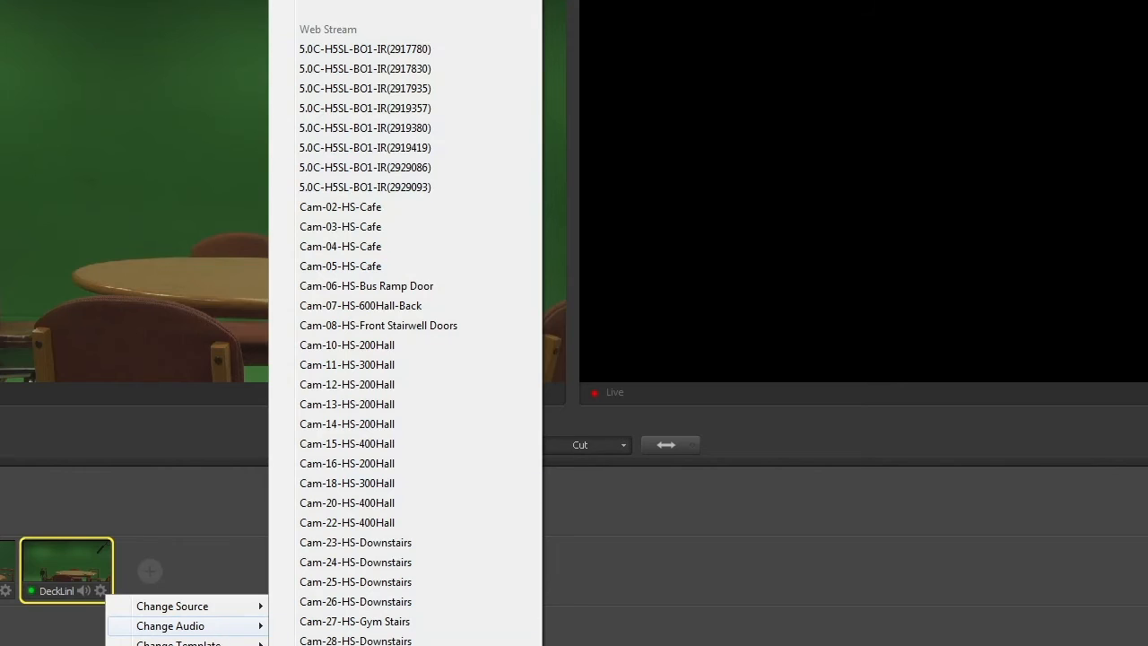
pyautogui.click(73, 640)
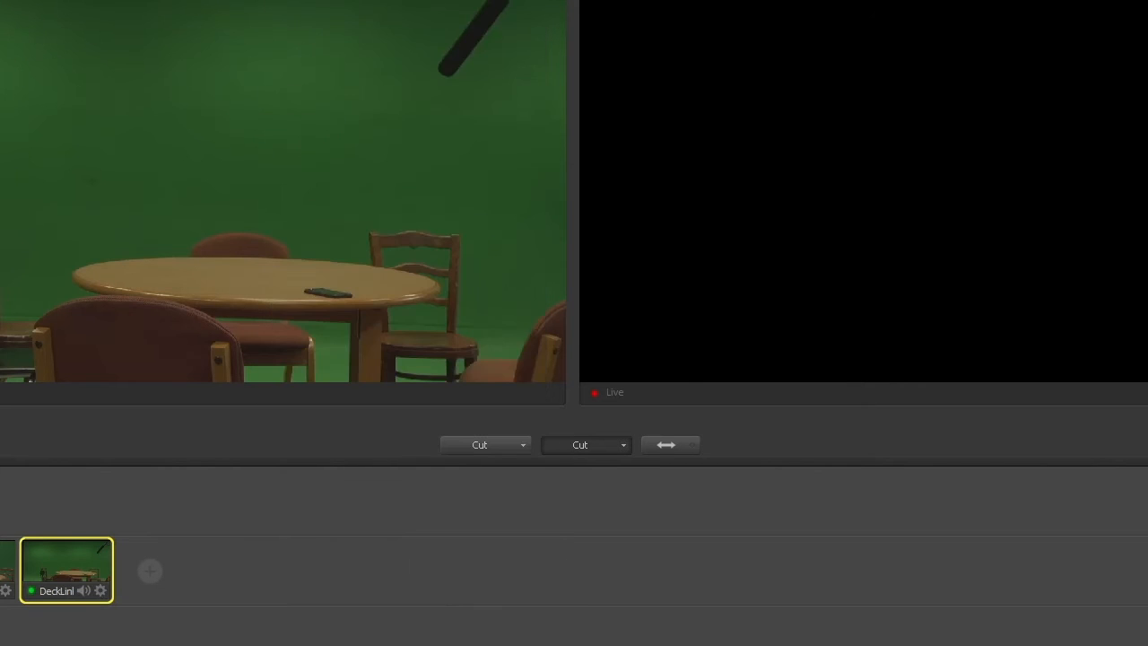
pyautogui.click(102, 593)
pyautogui.moveTo(170, 623)
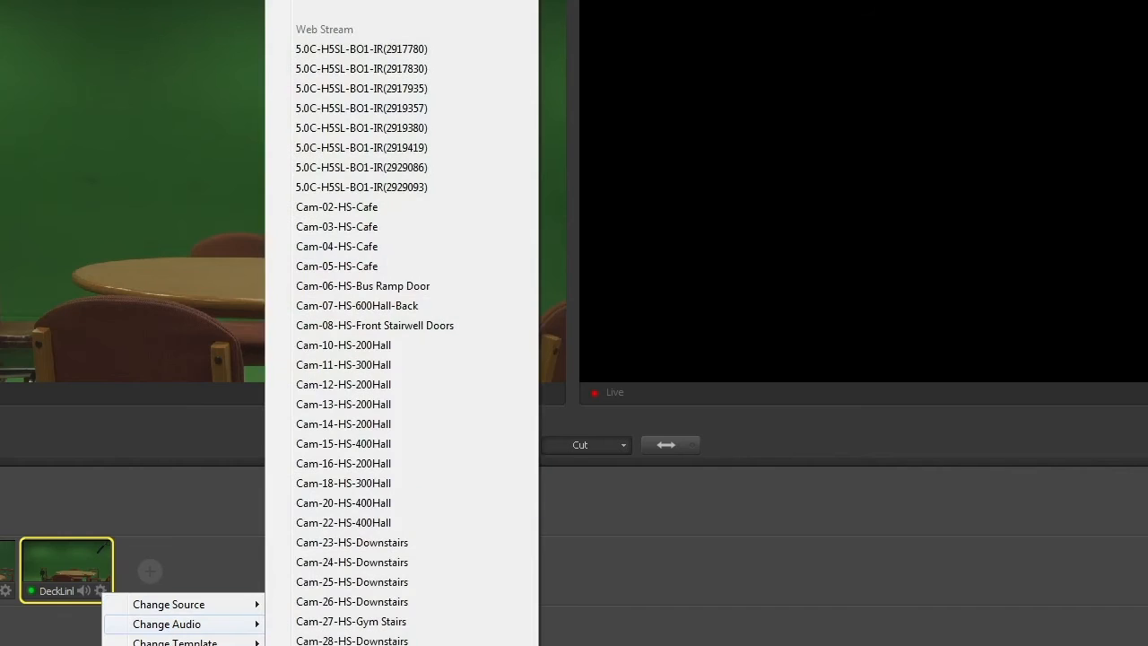
pyautogui.click(380, 481)
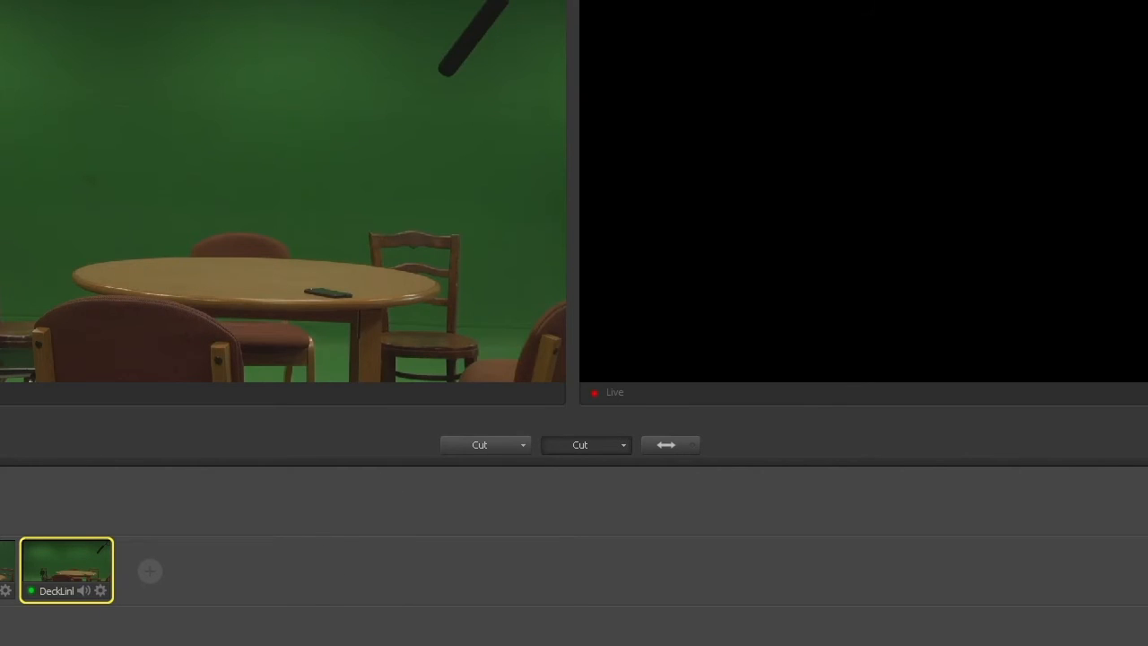
# Step: Switch the preview repeatedly between the close-up and wide camera shots to compare them, ending on the close-up
pyautogui.click(5, 564)
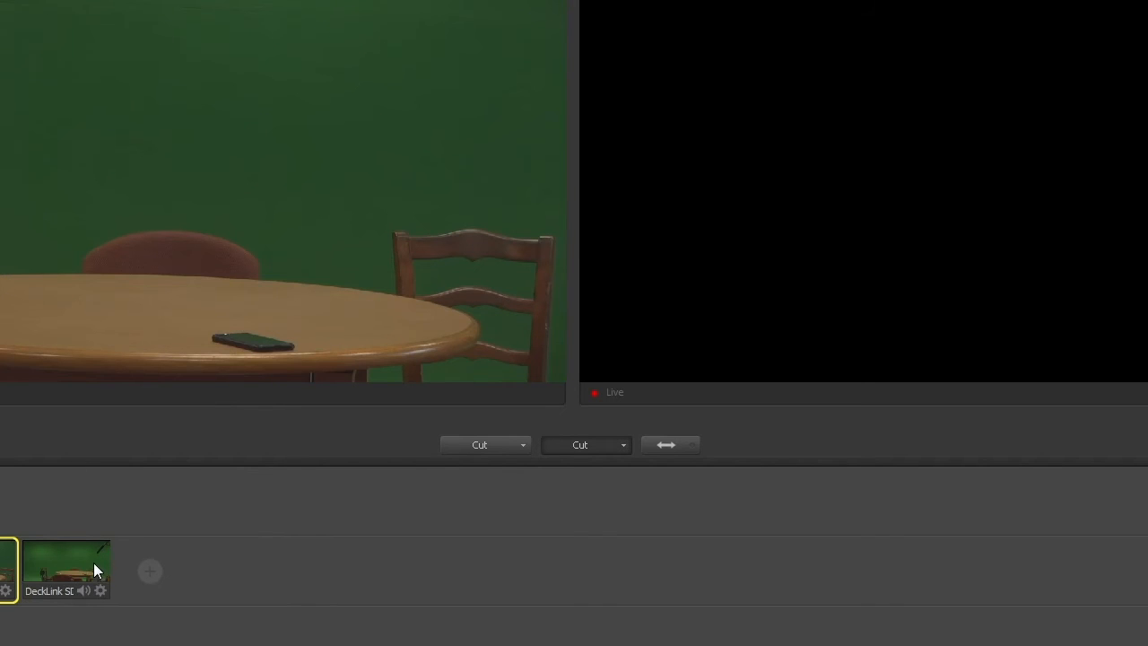
pyautogui.click(96, 563)
pyautogui.click(5, 563)
pyautogui.click(64, 556)
pyautogui.click(6, 563)
pyautogui.click(69, 571)
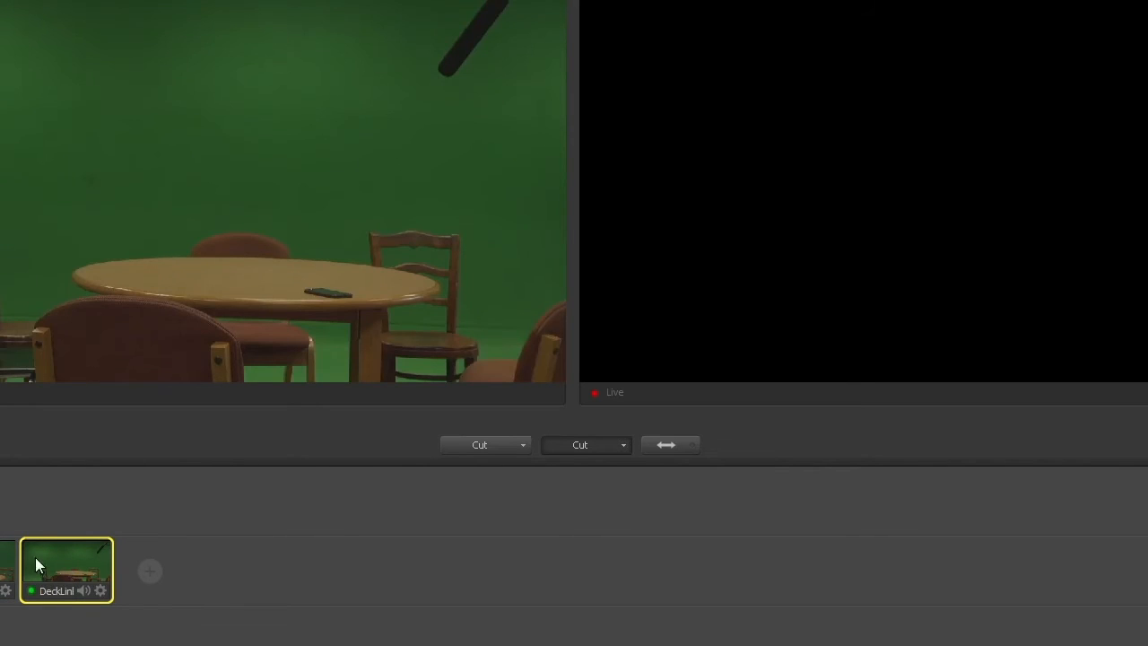
pyautogui.click(5, 563)
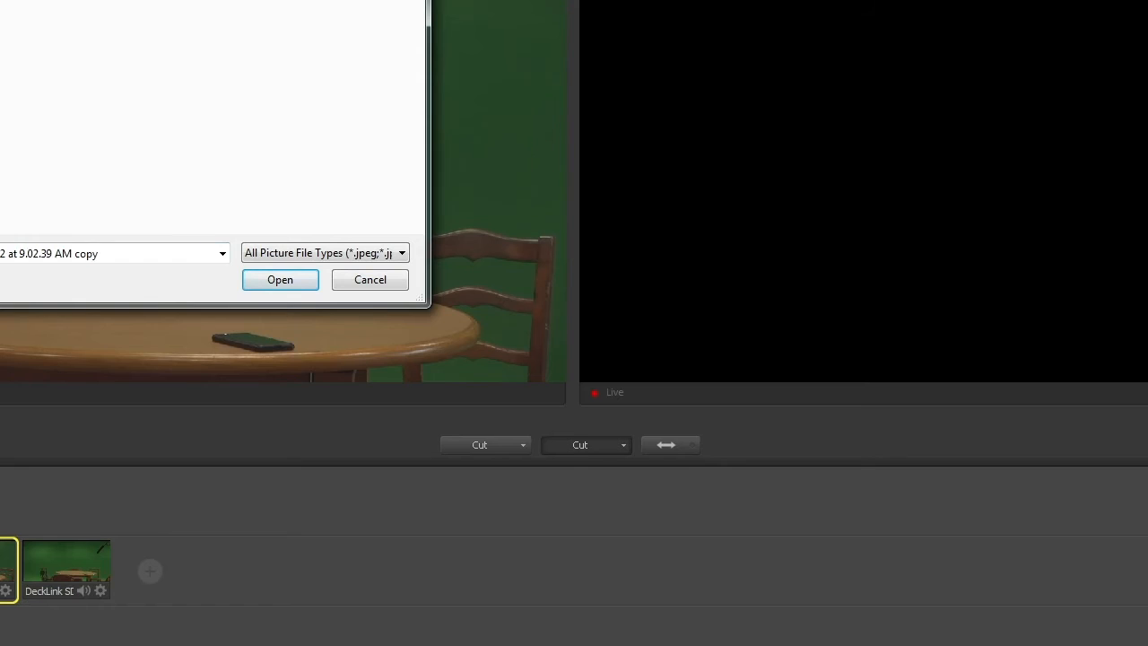
# Step: Add the selected "at 9.02.39 AM copy" picture as a shot and put the close-up camera shot in preview
pyautogui.click(267, 282)
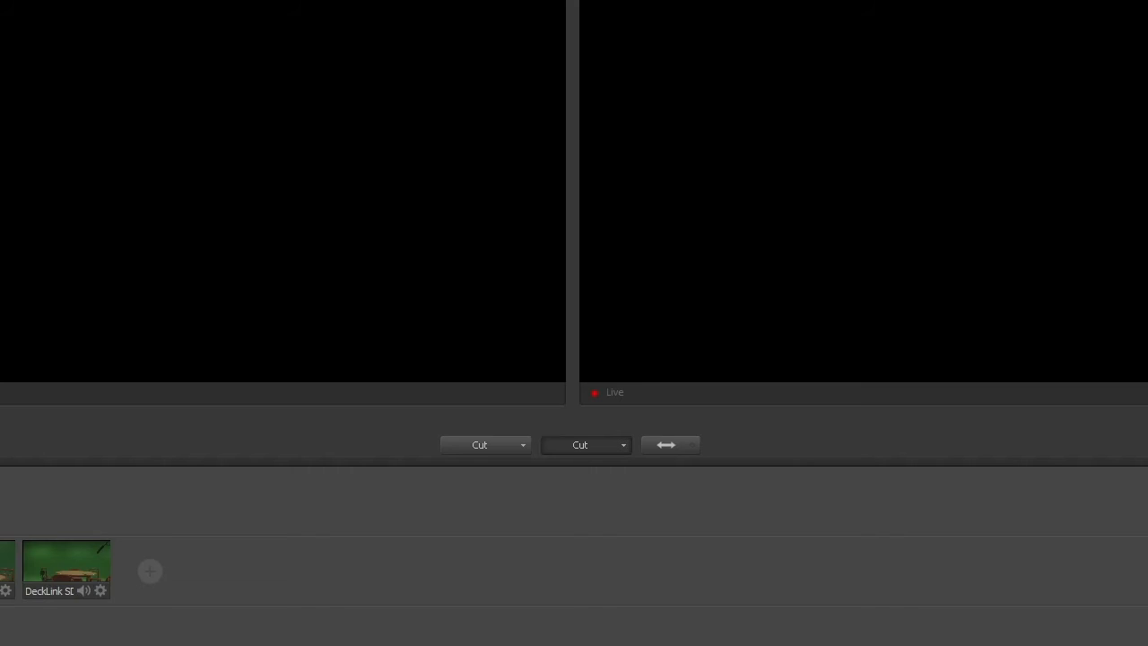
pyautogui.click(2, 572)
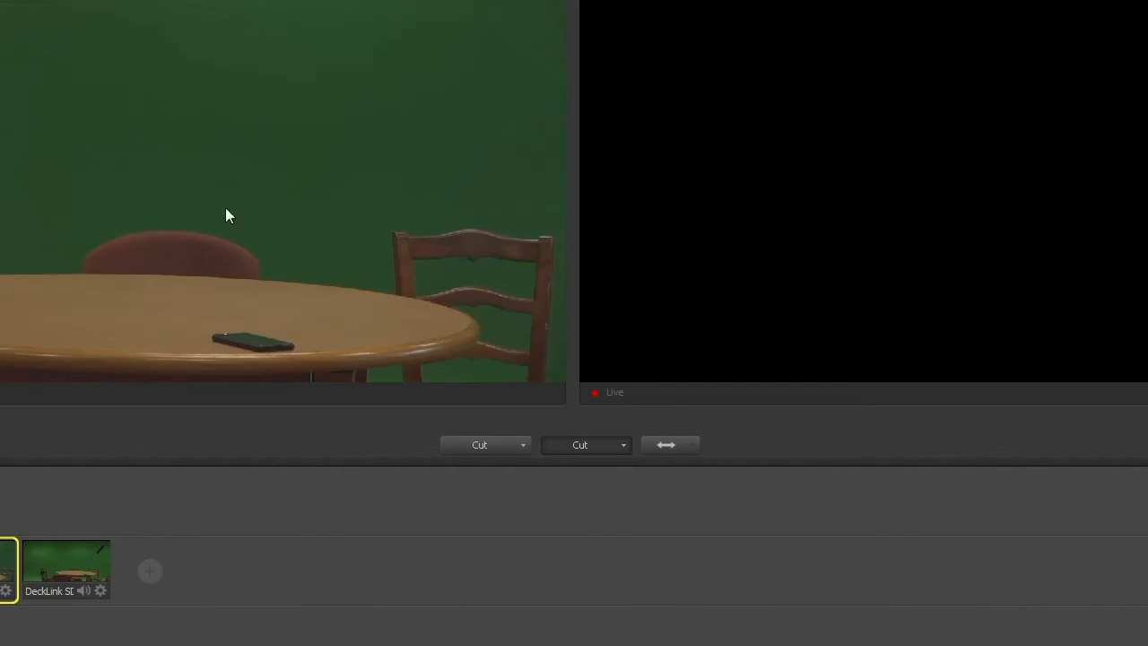
# Step: Turn on chroma key for the close-up DeckLink SDI_1 camera shot
pyautogui.click(7, 595)
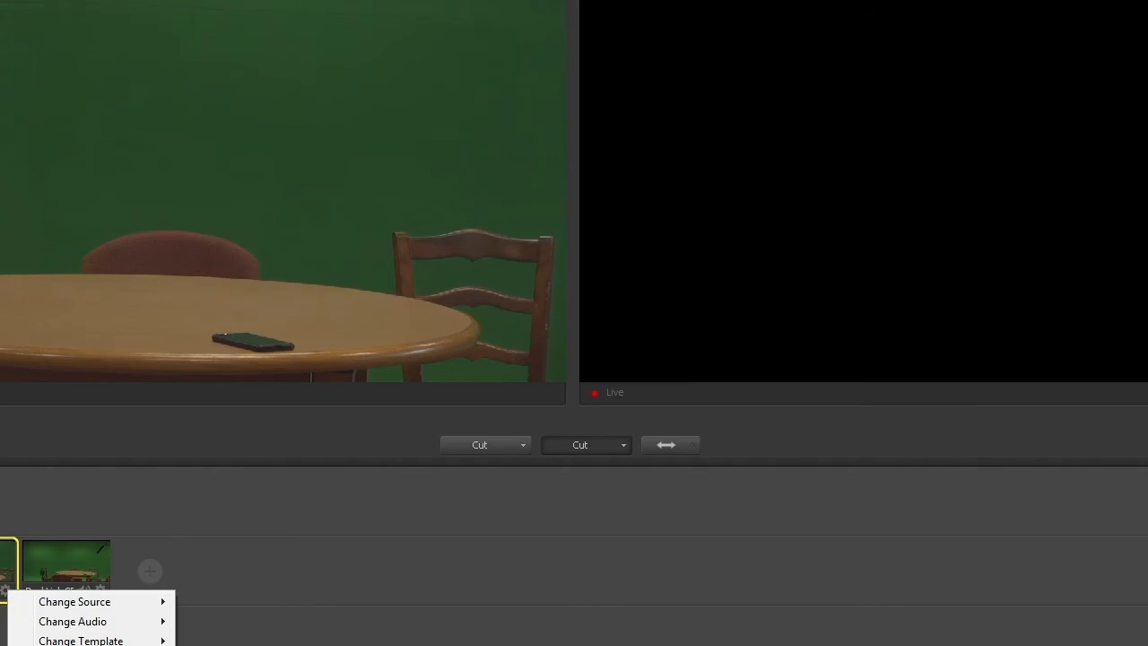
pyautogui.click(81, 644)
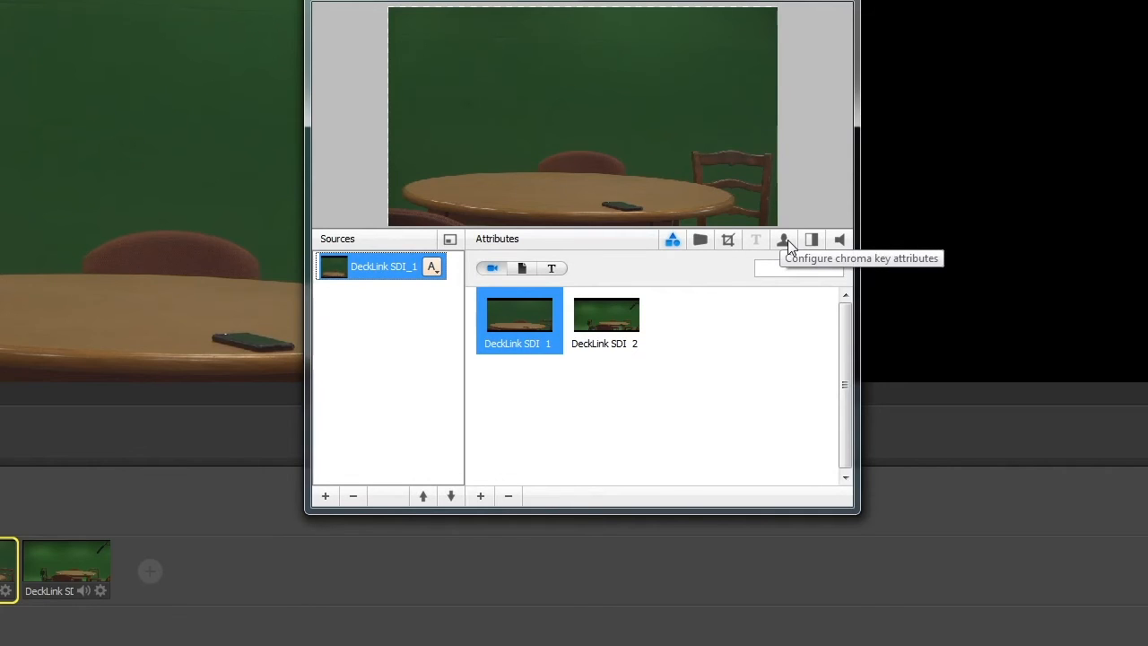
pyautogui.click(786, 240)
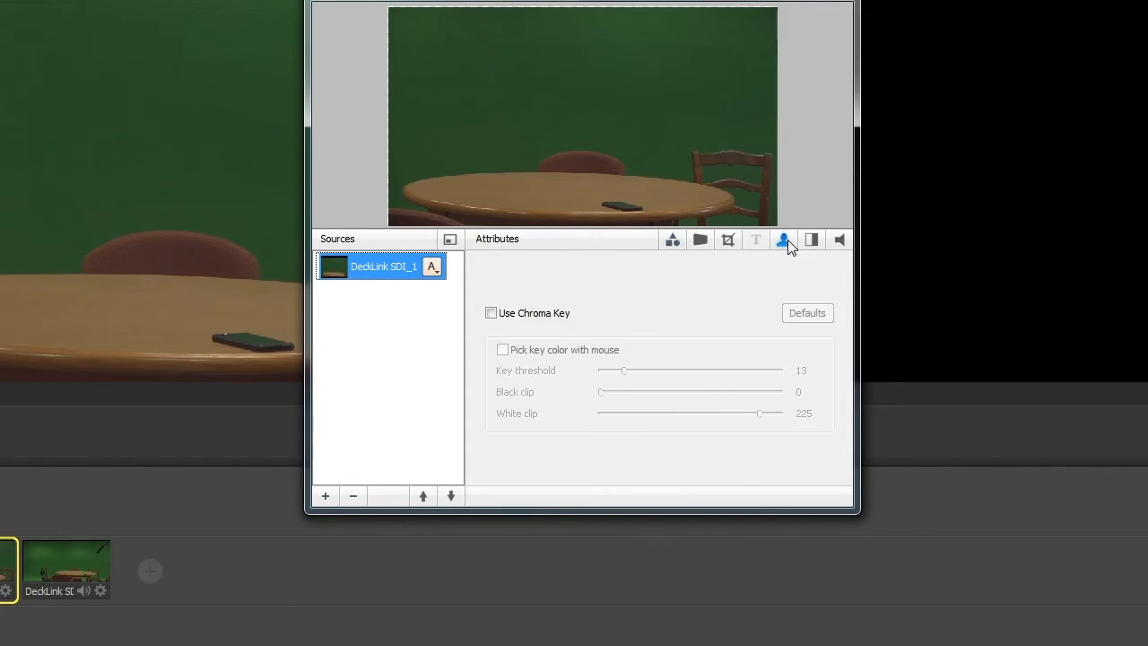
pyautogui.click(491, 313)
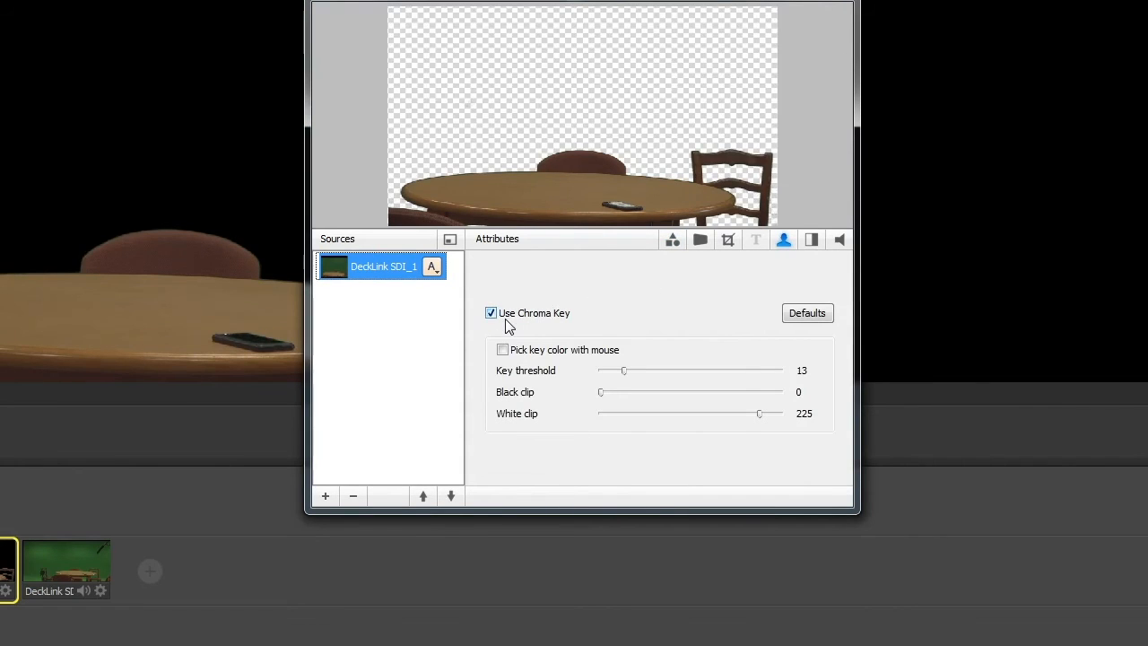
# Step: Try chroma key thresholds of 54, 20 and 0 on the close-up camera shot and close its settings
pyautogui.moveTo(515, 2); pyautogui.dragTo(749, 14)
pyautogui.moveTo(834, 7); pyautogui.dragTo(906, 0)
pyautogui.moveTo(935, 361)
pyautogui.moveTo(932, 360); pyautogui.dragTo(1006, 356)
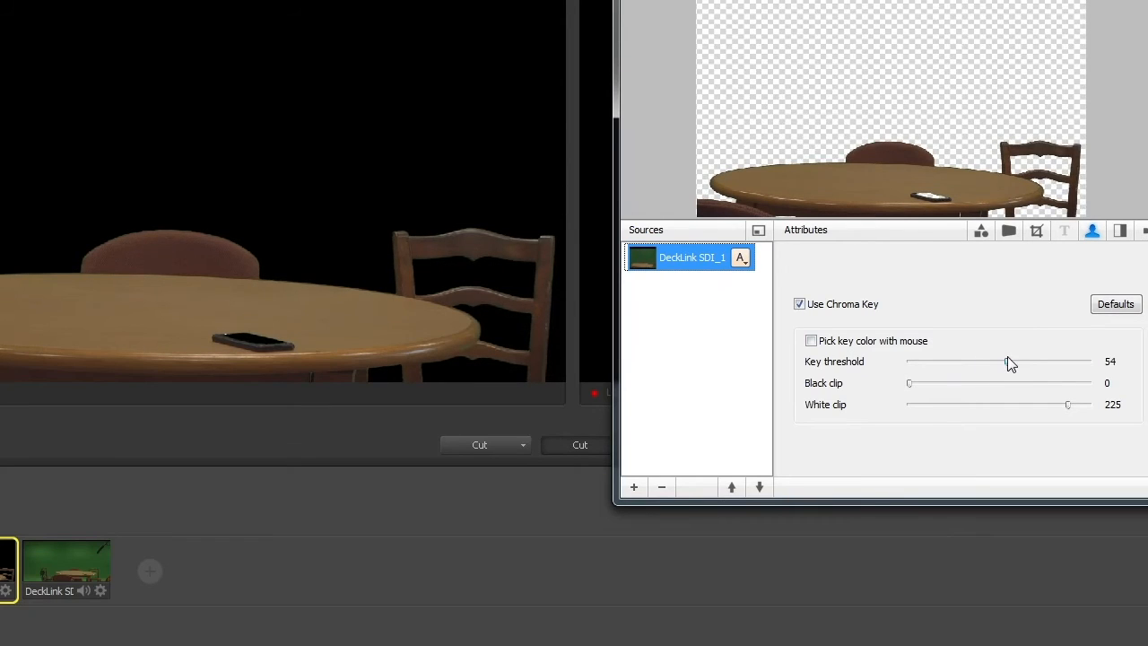
pyautogui.click(936, 361)
pyautogui.click(902, 359)
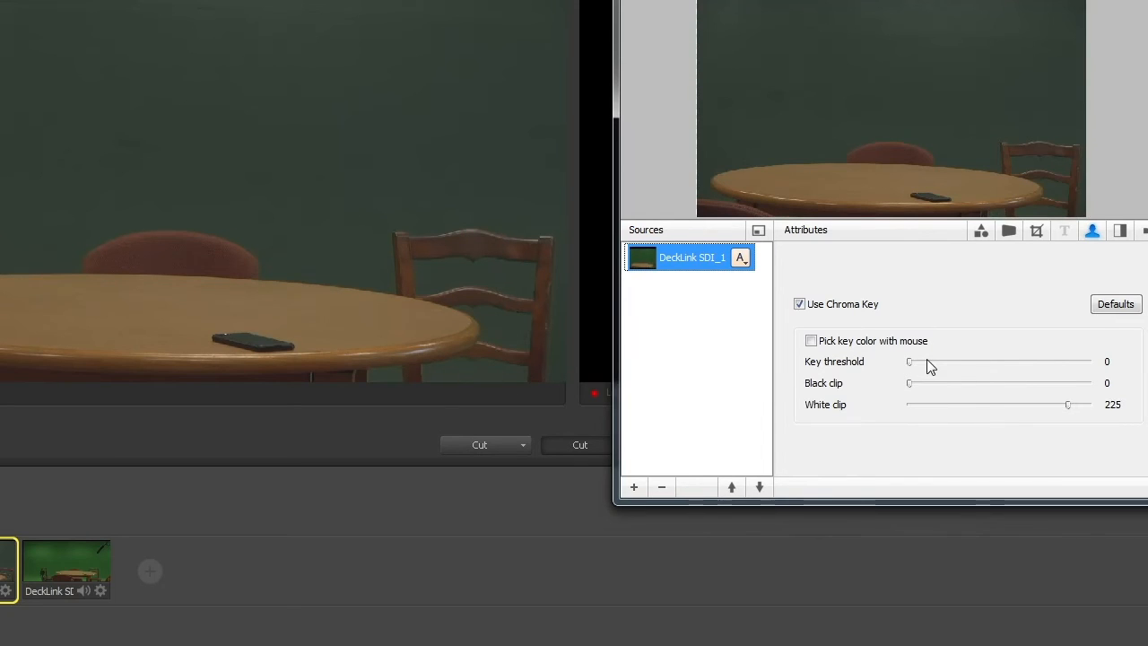
pyautogui.click(922, 362)
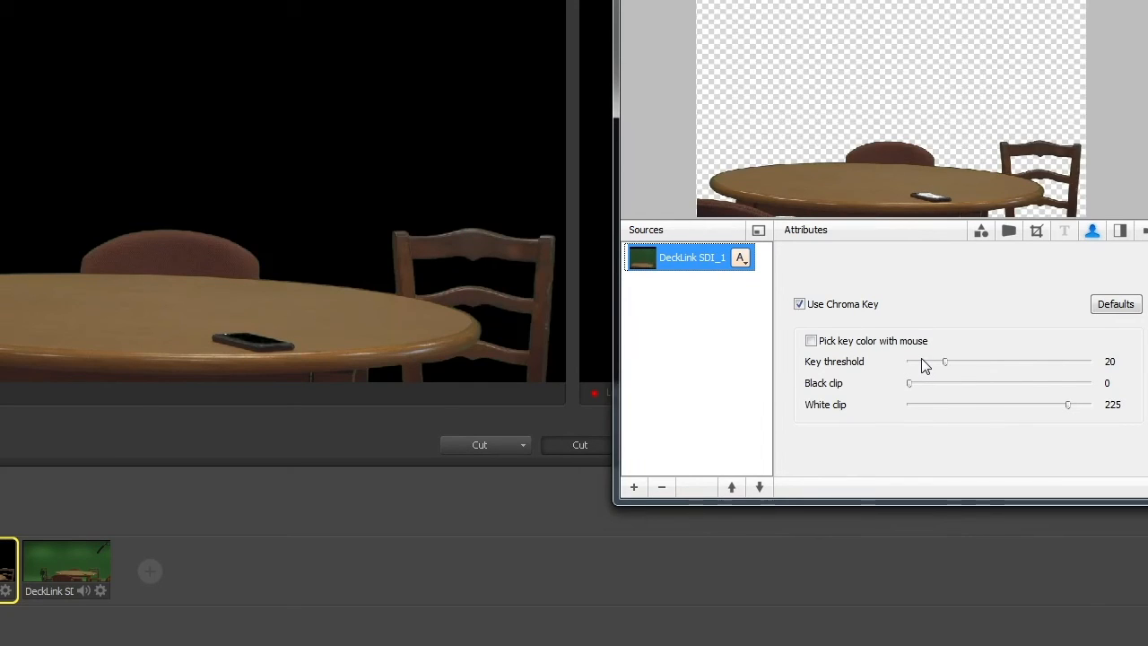
pyautogui.click(922, 361)
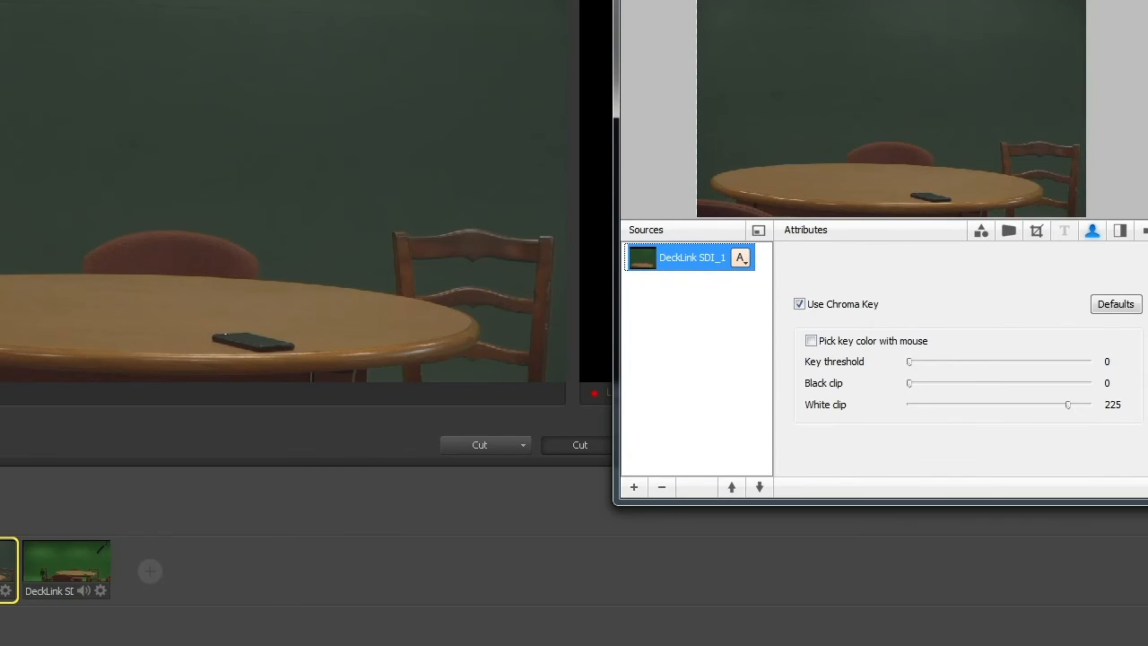
pyautogui.hotkey('ctrl', 'w')
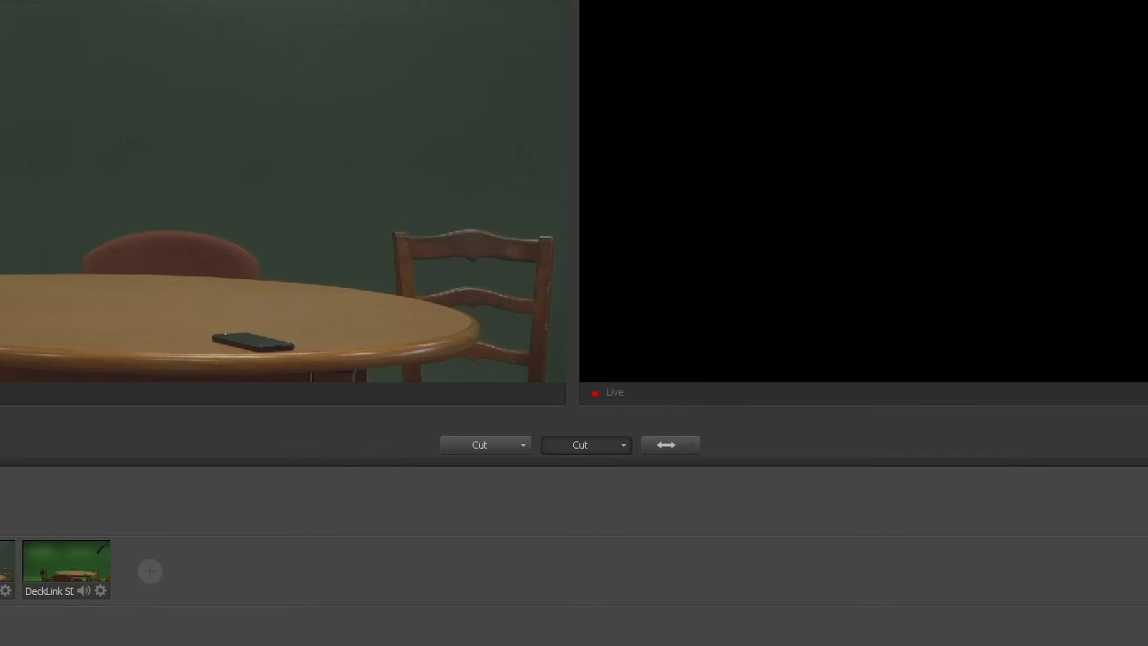
# Step: Try a key threshold of 66 and a black clip of 68 on the close-up camera shot's chroma key
pyautogui.click(7, 591)
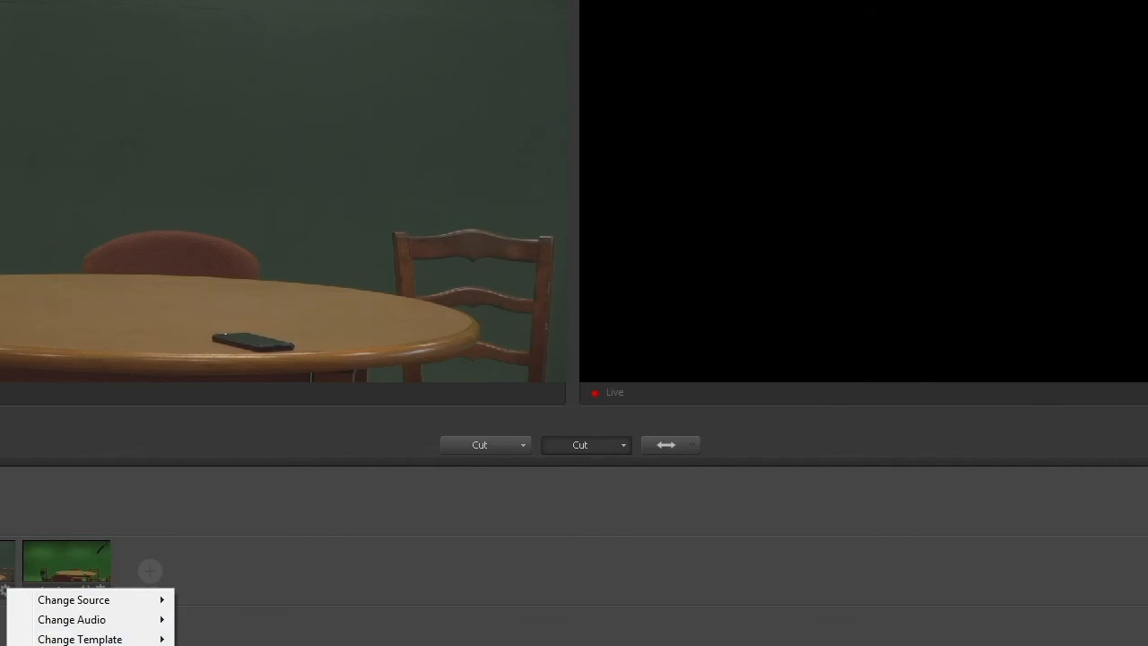
pyautogui.click(65, 644)
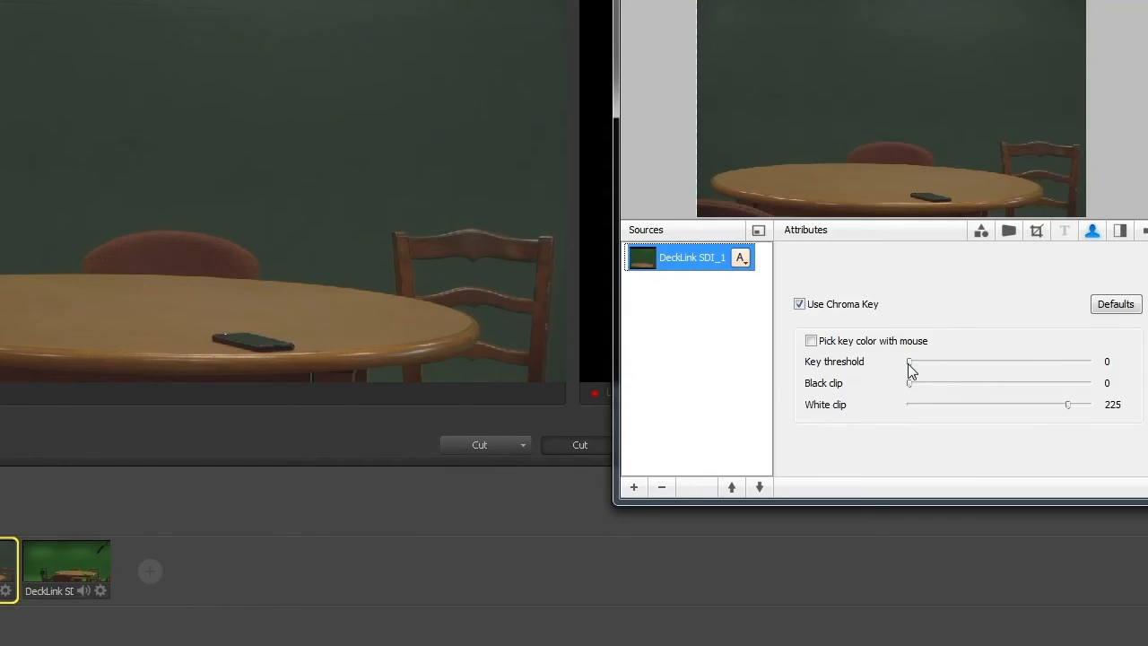
pyautogui.moveTo(911, 364); pyautogui.dragTo(939, 358)
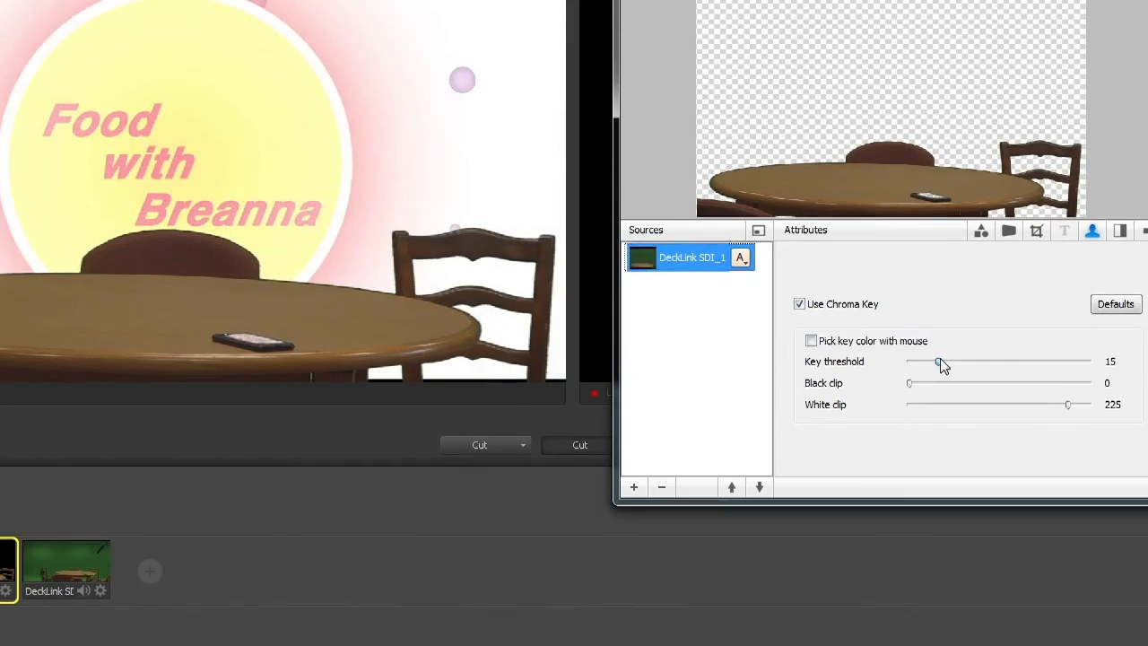
pyautogui.moveTo(940, 360); pyautogui.dragTo(1028, 361)
pyautogui.moveTo(913, 384); pyautogui.dragTo(960, 369)
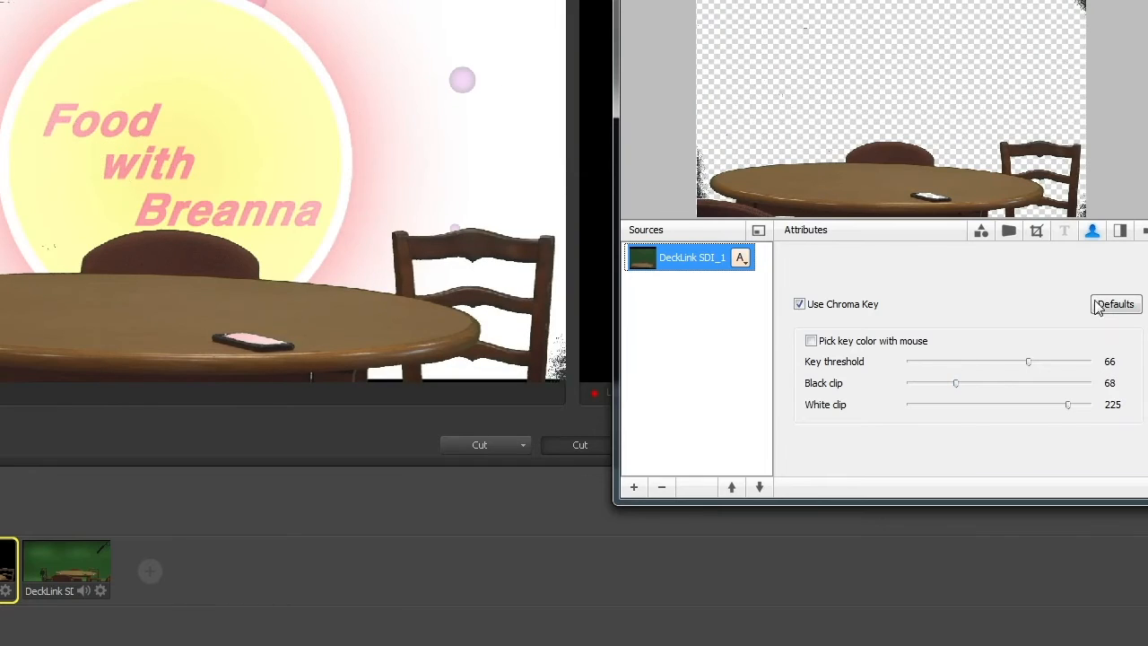
# Step: Restore the default chroma key values for the close-up camera shot and close its settings
pyautogui.click(1119, 307)
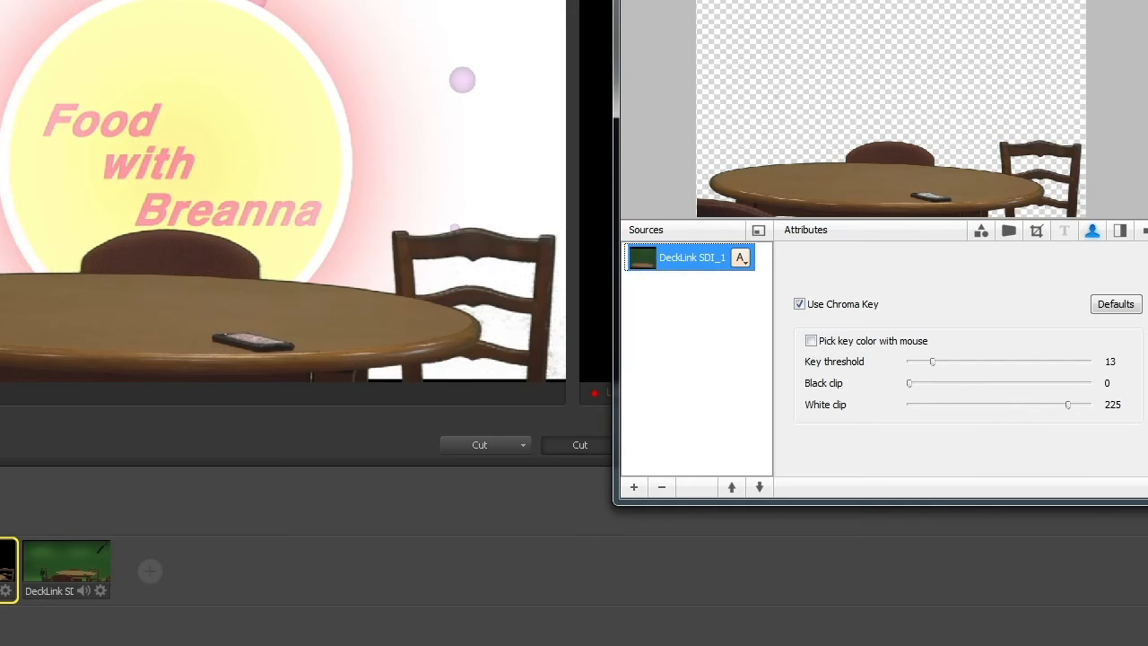
pyautogui.press('Escape')
# Step: Preview the wide camera shot and turn on chroma key for its DeckLink SDI_2 source
pyautogui.click(102, 545)
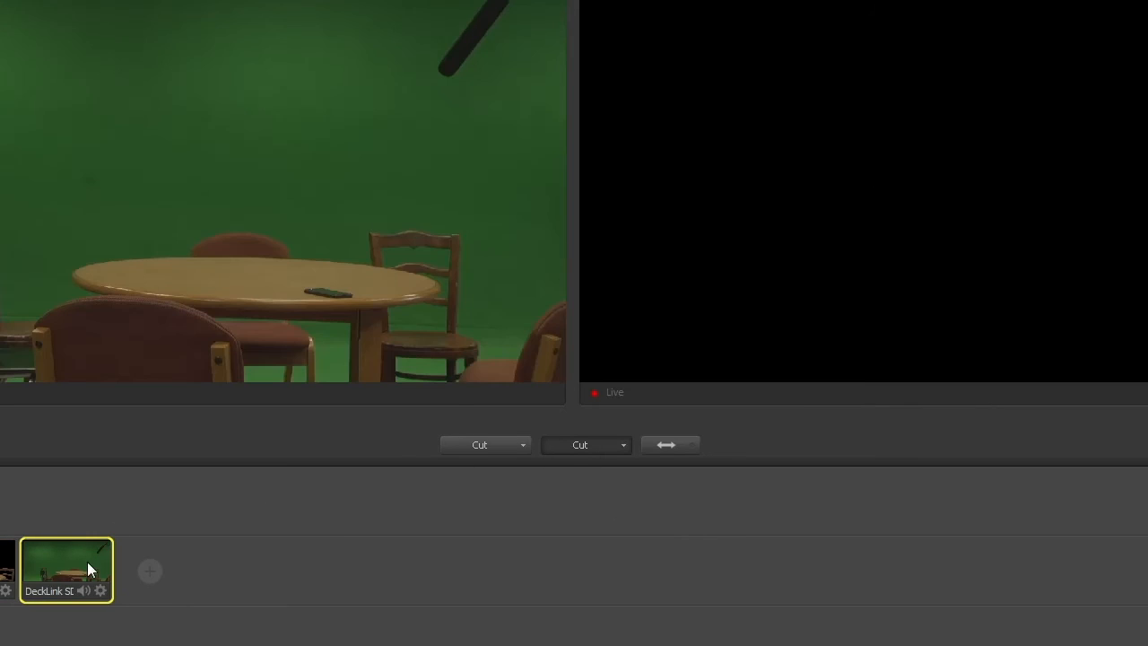
pyautogui.click(102, 590)
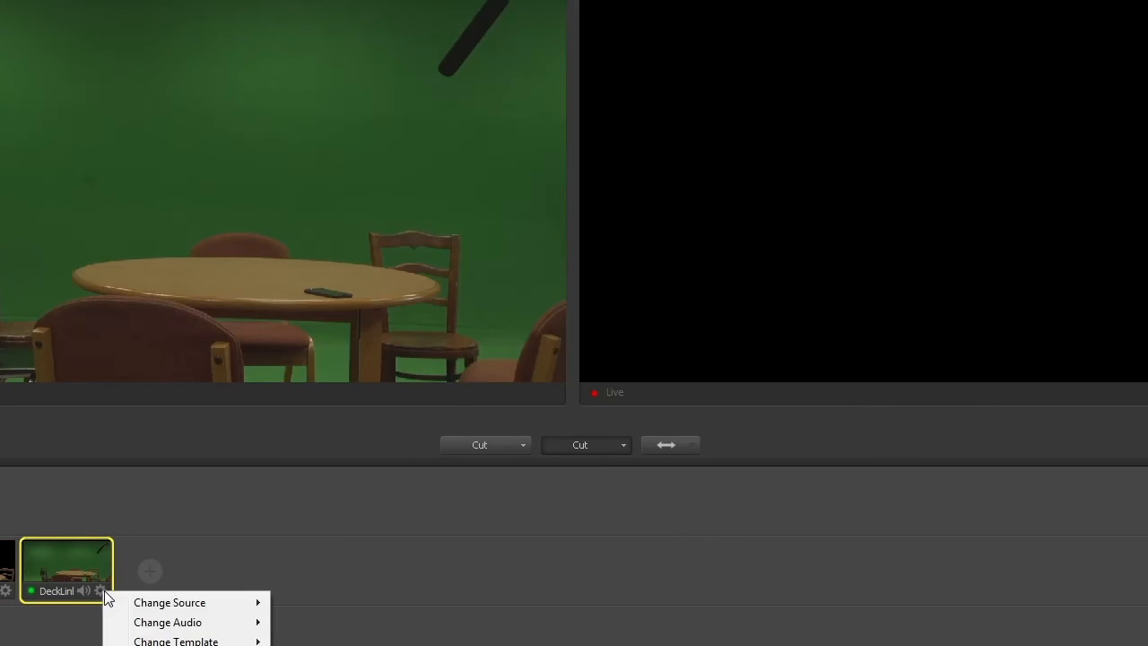
pyautogui.click(176, 643)
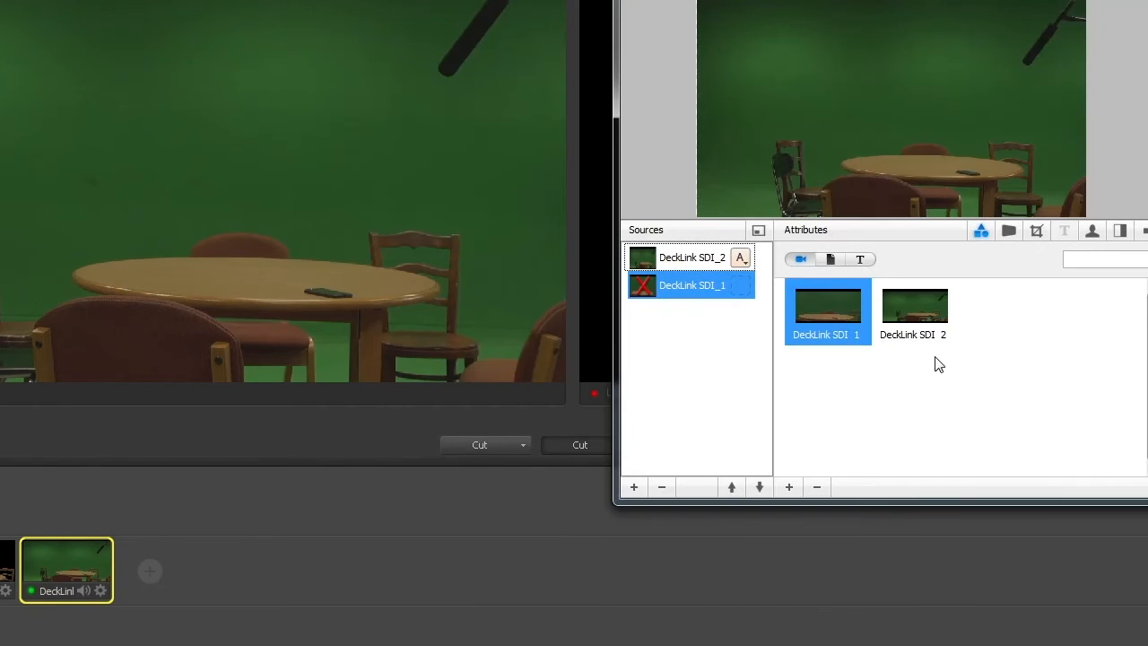
pyautogui.click(1091, 231)
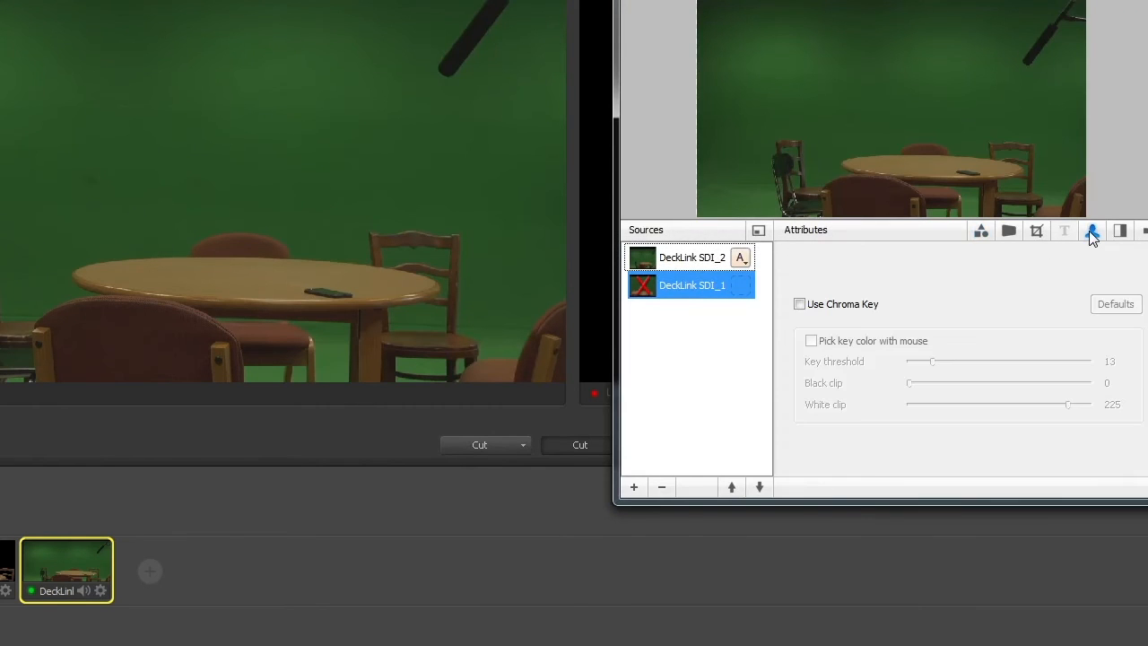
pyautogui.click(692, 259)
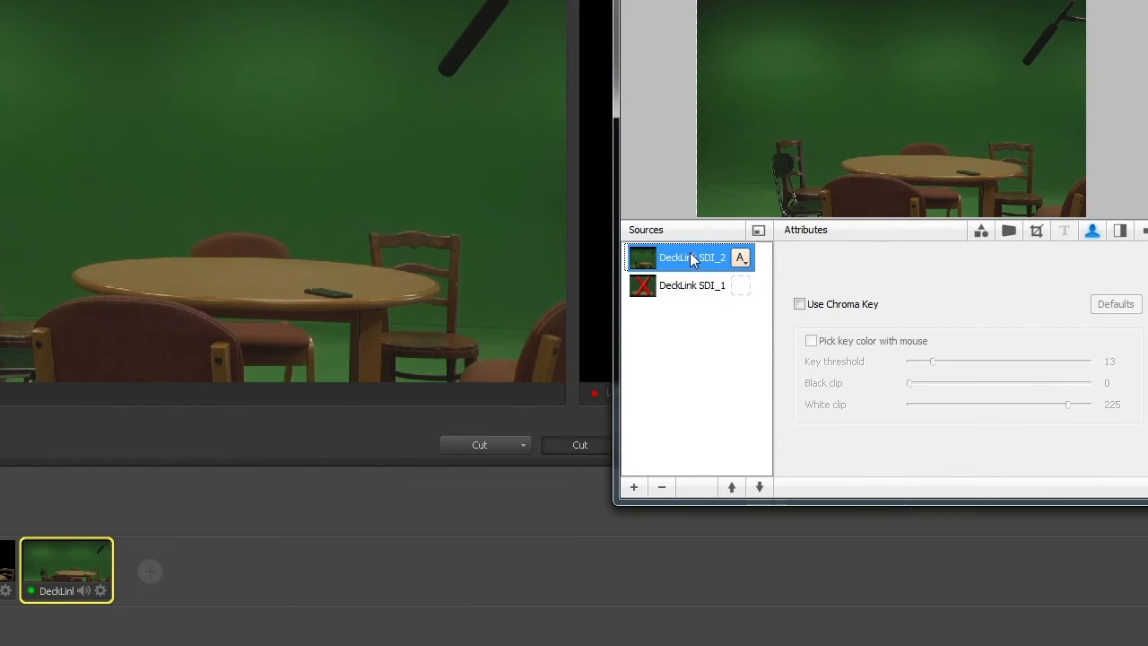
pyautogui.click(810, 306)
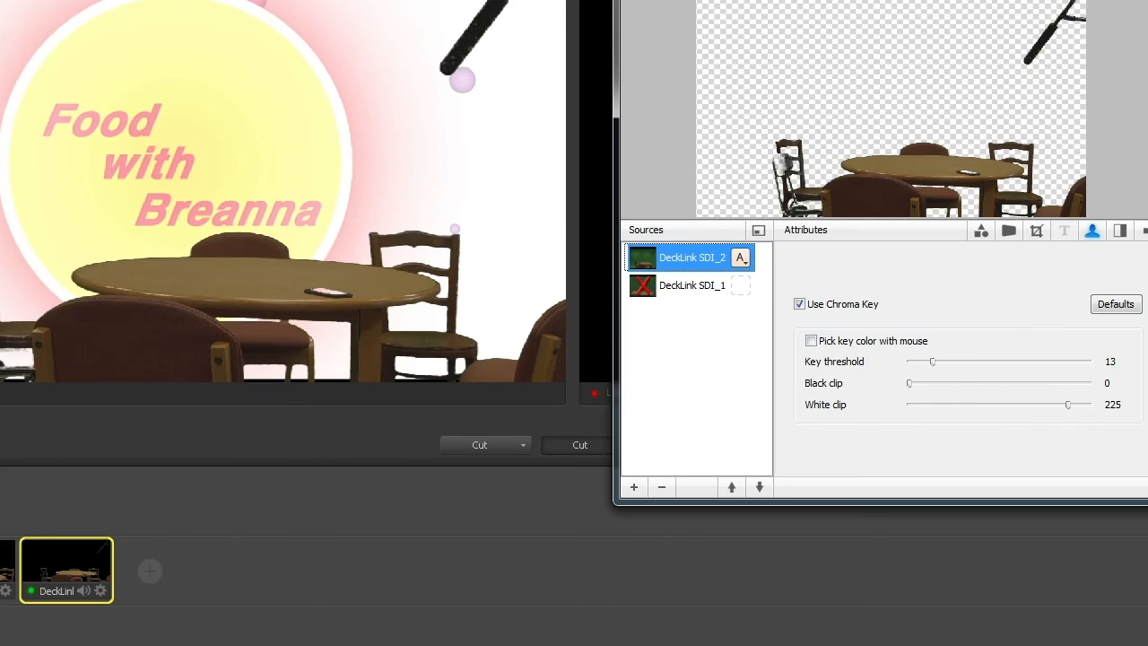
pyautogui.click(1147, 3)
# Step: Switch the preview repeatedly between the keyed close-up and wide shots to compare them over the background, ending on the close-up
pyautogui.click(385, 555)
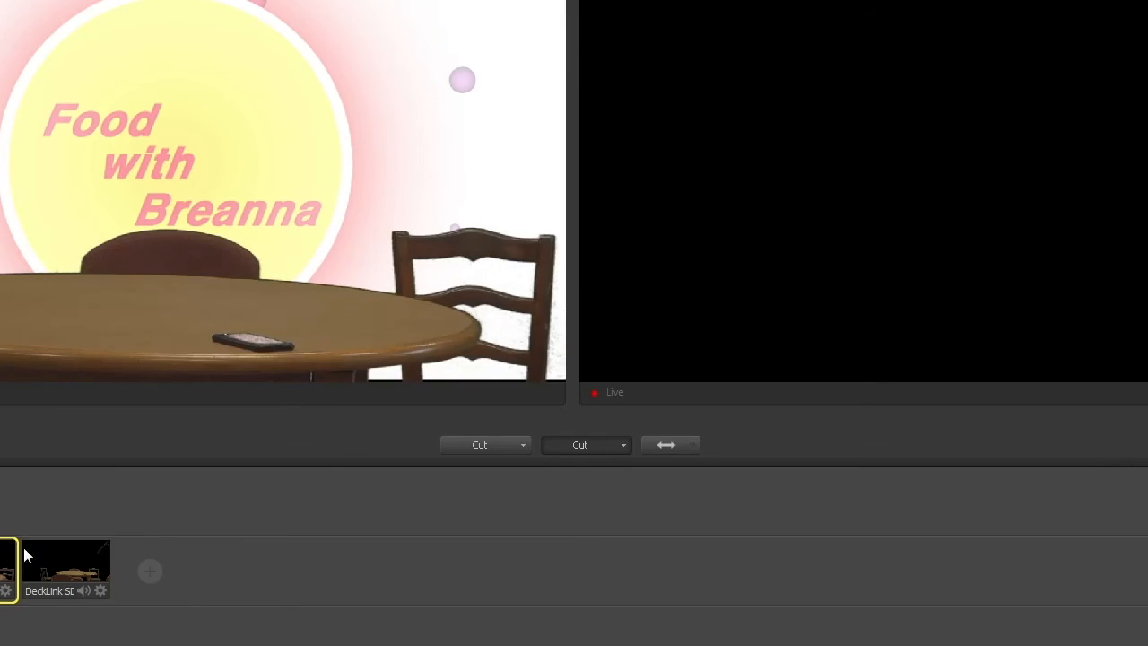
pyautogui.click(37, 548)
pyautogui.click(16, 556)
pyautogui.click(79, 566)
pyautogui.click(8, 564)
pyautogui.click(56, 565)
pyautogui.click(5, 566)
pyautogui.click(90, 551)
pyautogui.click(8, 553)
pyautogui.click(67, 552)
pyautogui.click(6, 560)
pyautogui.click(90, 561)
pyautogui.click(4, 566)
# Step: Add the CookOut-Sign picture from inside the AV2 YT folder as a new shot over the close-up view
pyautogui.rightClick(1, 570)
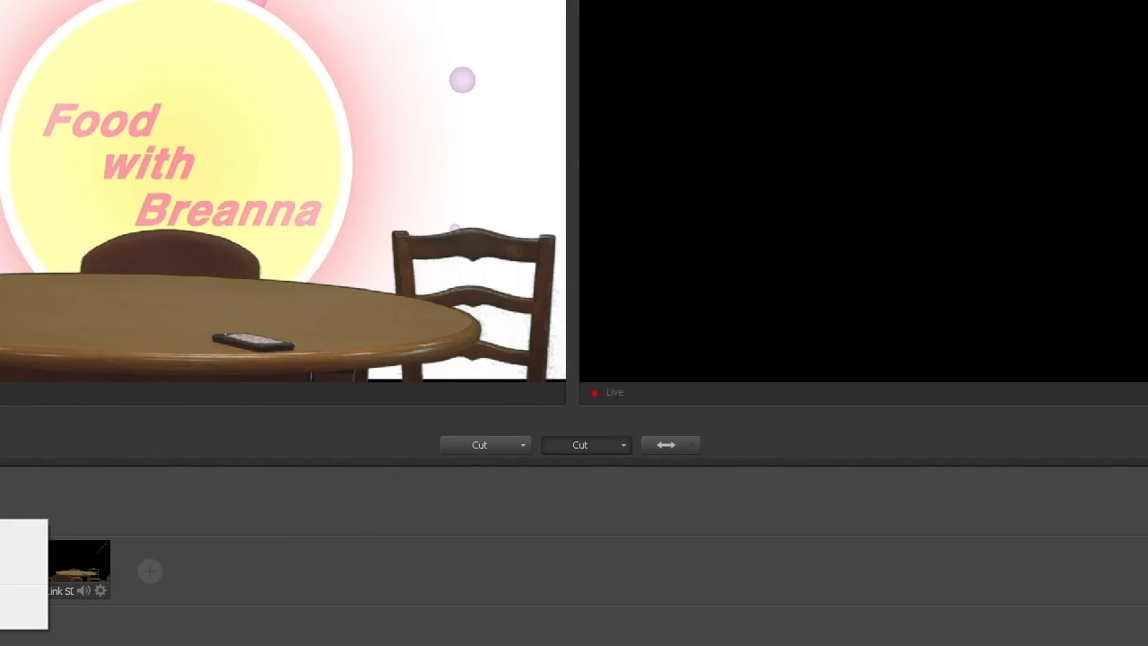
pyautogui.click(22, 551)
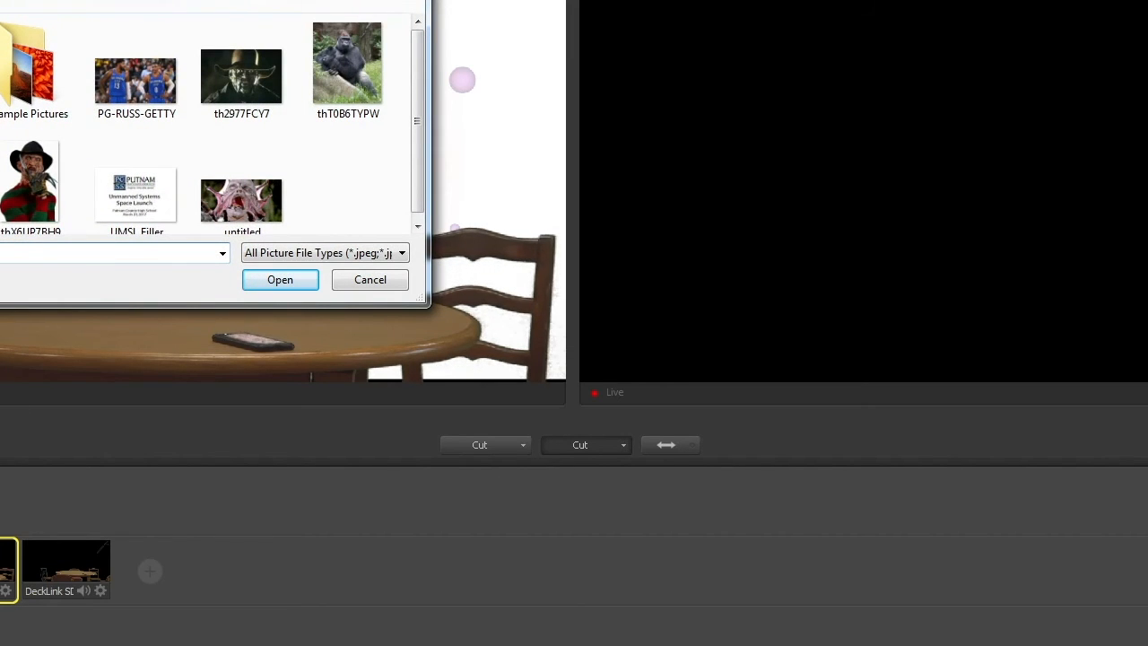
pyautogui.click(1, 89)
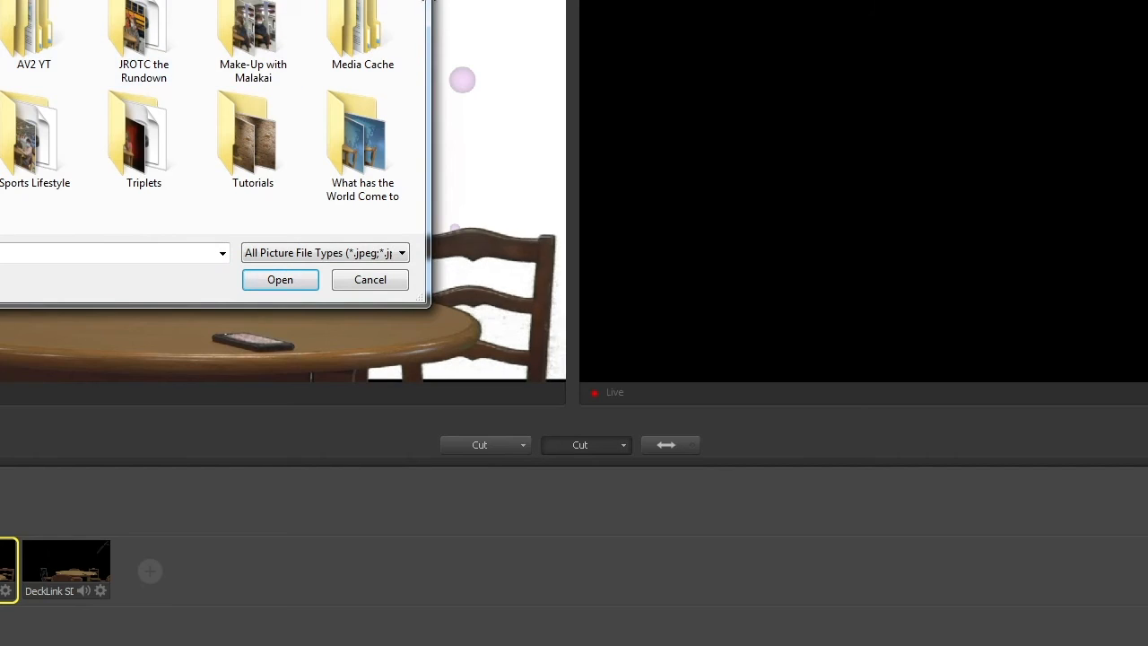
pyautogui.doubleClick(18, 50)
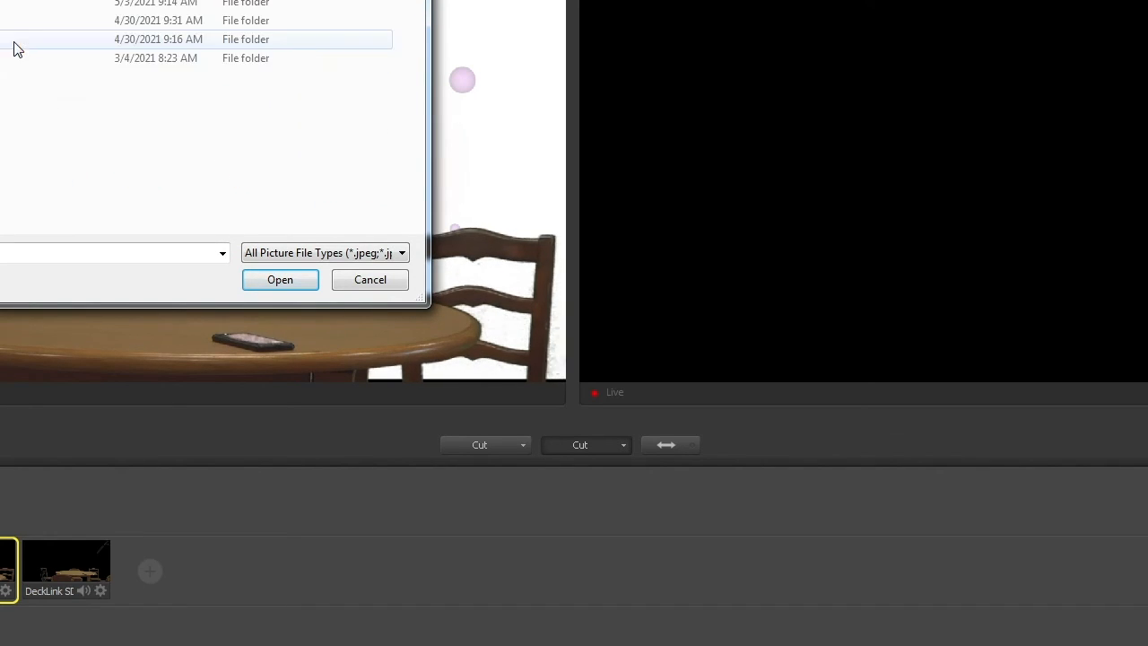
pyautogui.doubleClick(4, 7)
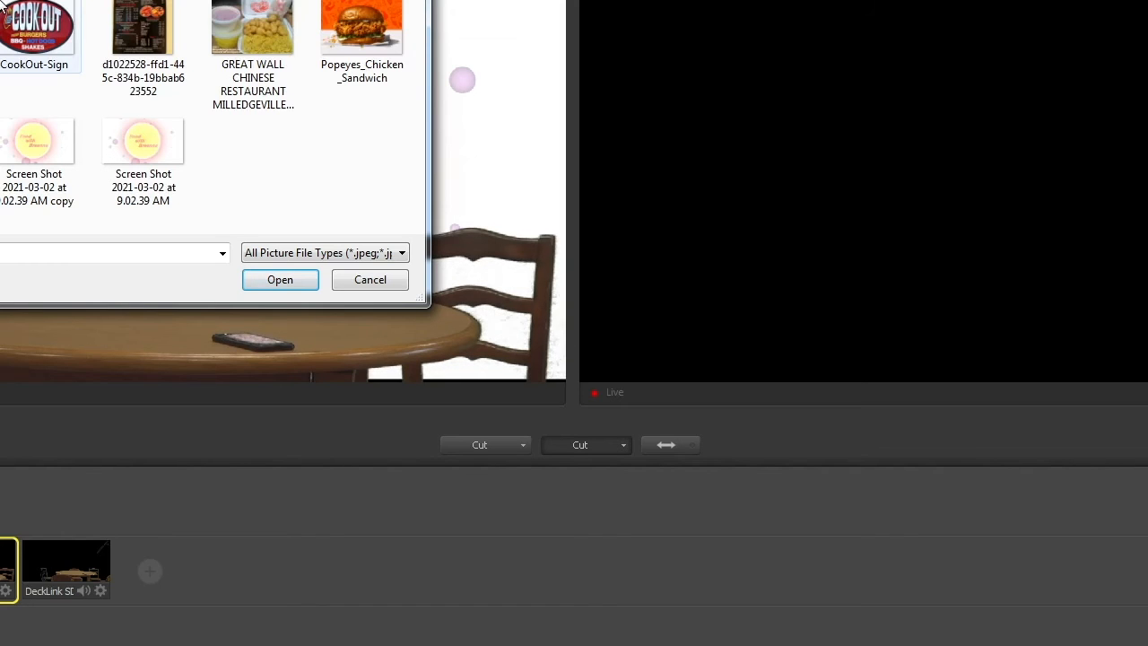
pyautogui.doubleClick(35, 33)
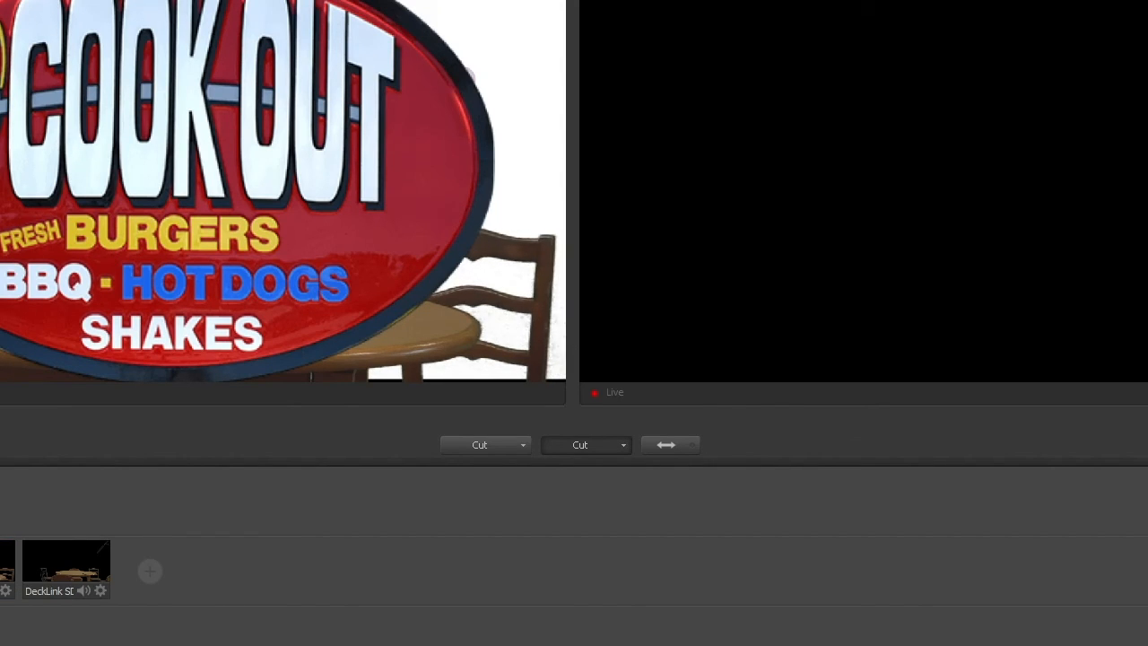
# Step: Shrink the CookOut-Sign picture in its shot to about a third of the frame width and move it to the frame's upper right area
pyautogui.rightClick(2, 567)
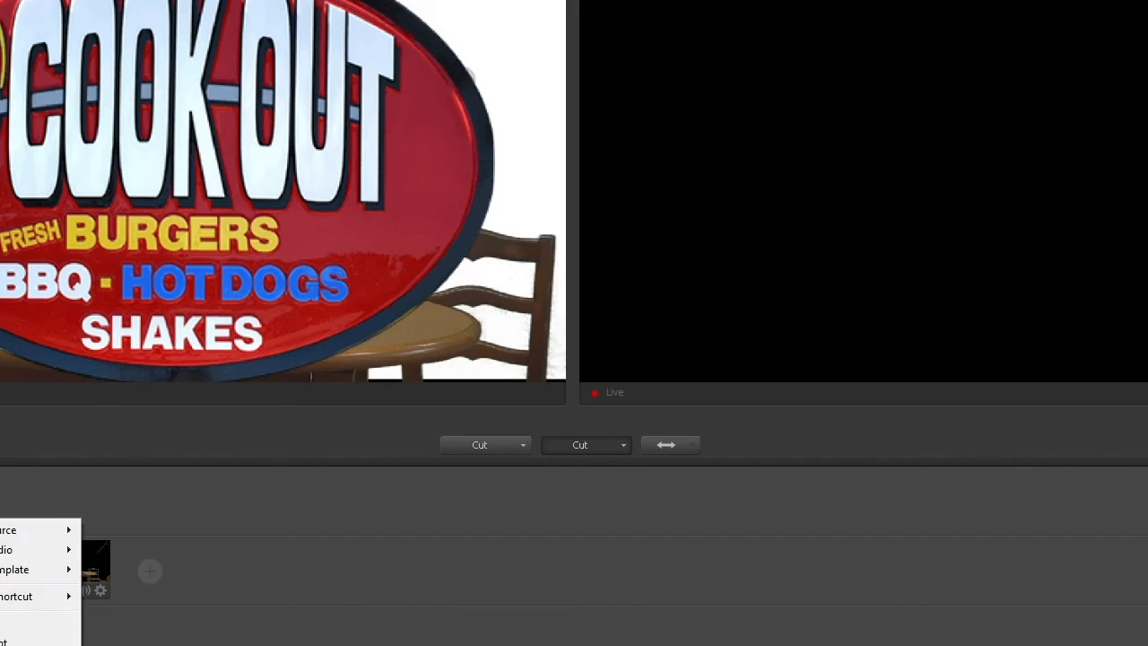
pyautogui.click(2, 623)
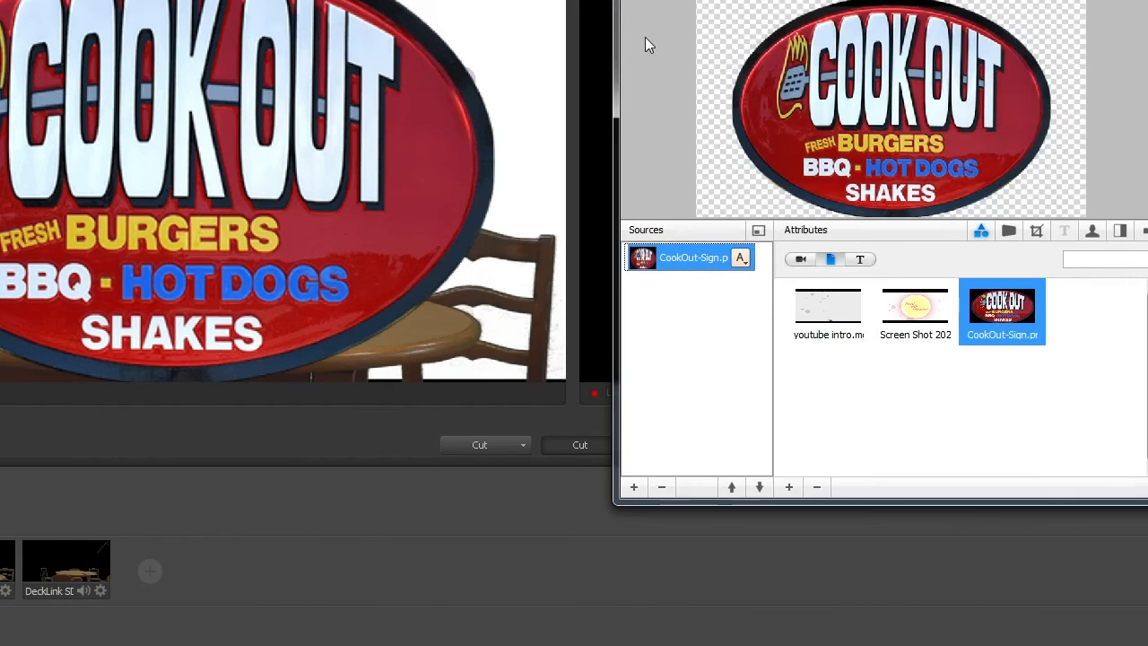
pyautogui.moveTo(663, 2); pyautogui.dragTo(374, 0)
pyautogui.moveTo(538, 88)
pyautogui.mouseDown()
pyautogui.moveTo(510, 67)
pyautogui.moveTo(581, 104)
pyautogui.moveTo(476, 76)
pyautogui.moveTo(514, 135)
pyautogui.moveTo(557, 145)
pyautogui.moveTo(541, 87)
pyautogui.mouseUp()
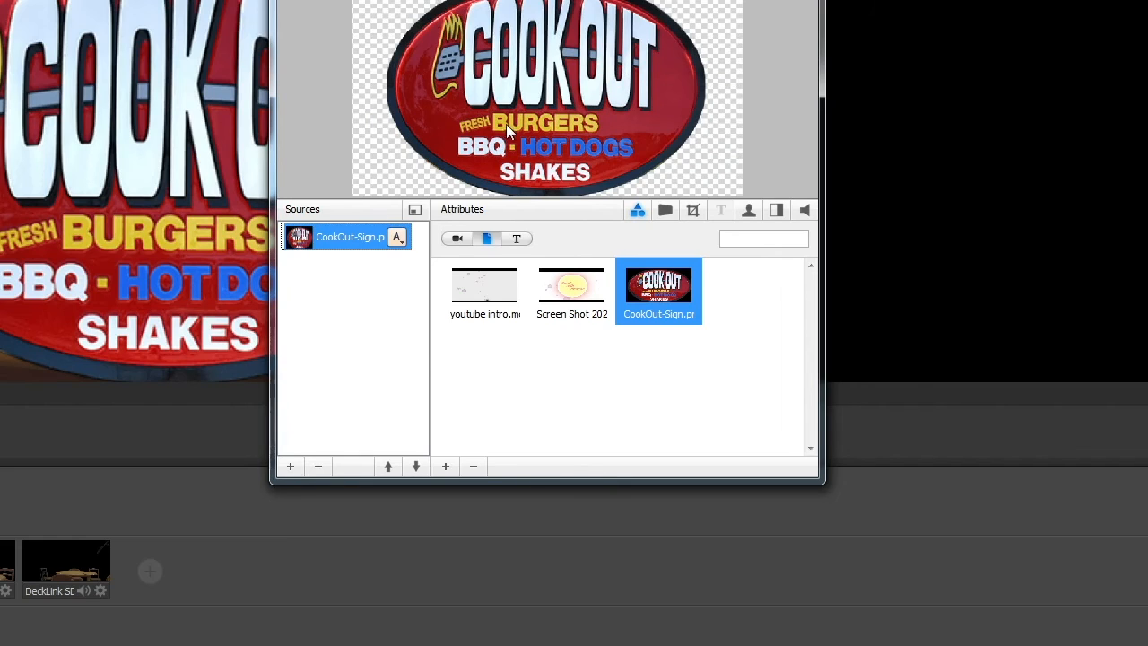
pyautogui.moveTo(551, 78)
pyautogui.mouseDown()
pyautogui.moveTo(578, 77)
pyautogui.moveTo(538, 65)
pyautogui.mouseUp()
pyautogui.scroll(8, 571, 97)
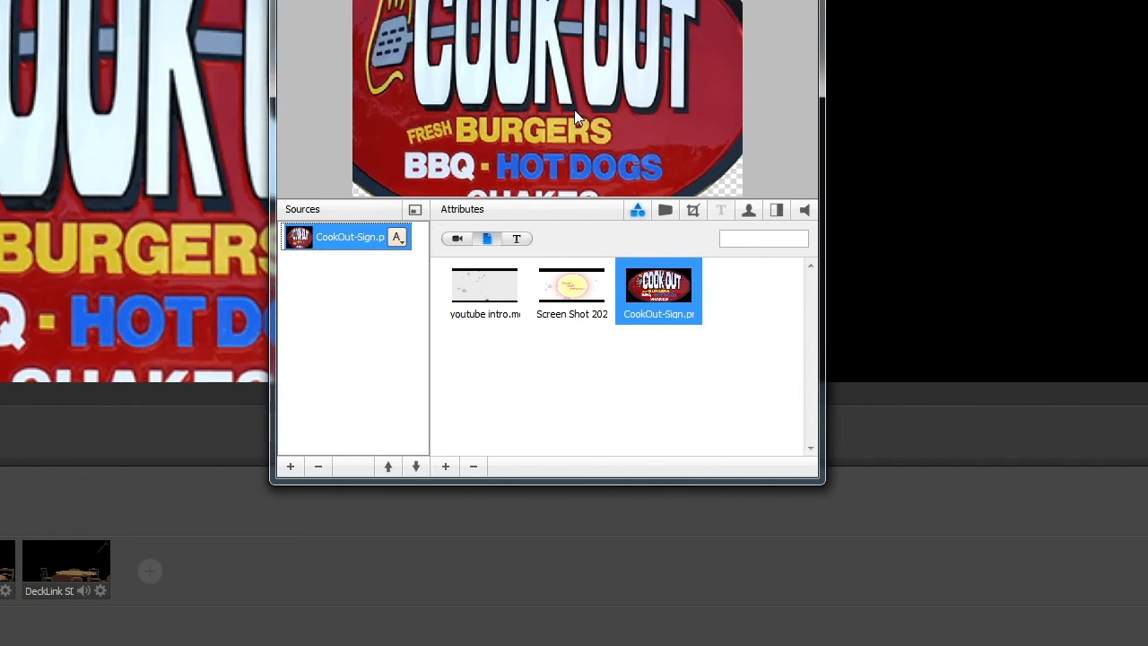
pyautogui.scroll(-10, 575, 108)
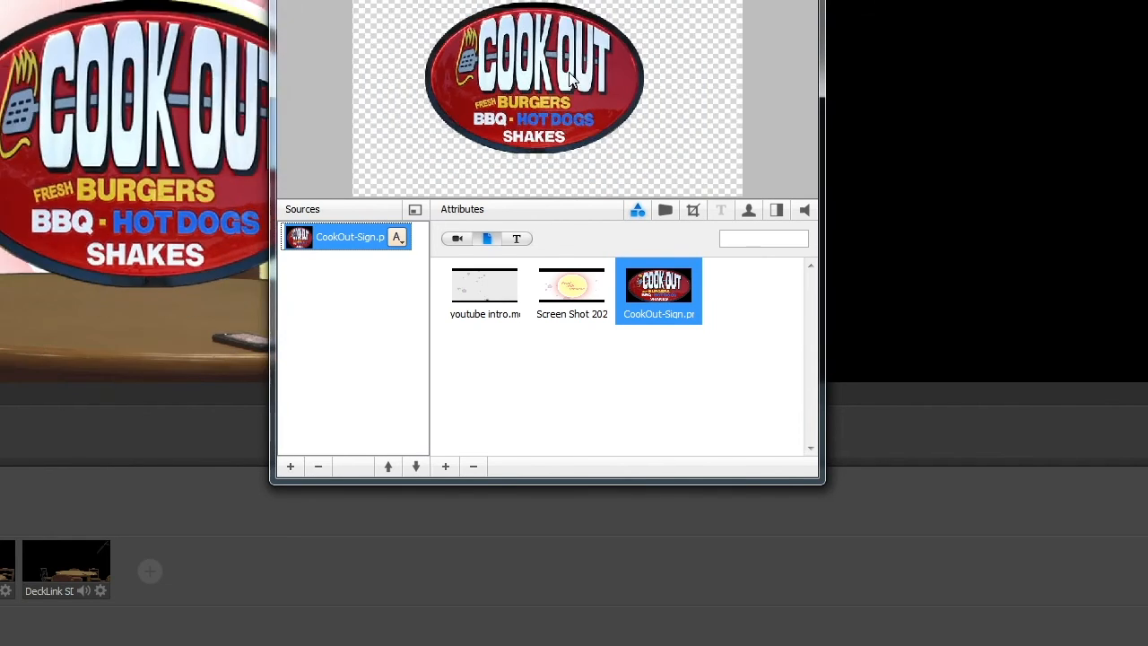
pyautogui.scroll(2, 571, 70)
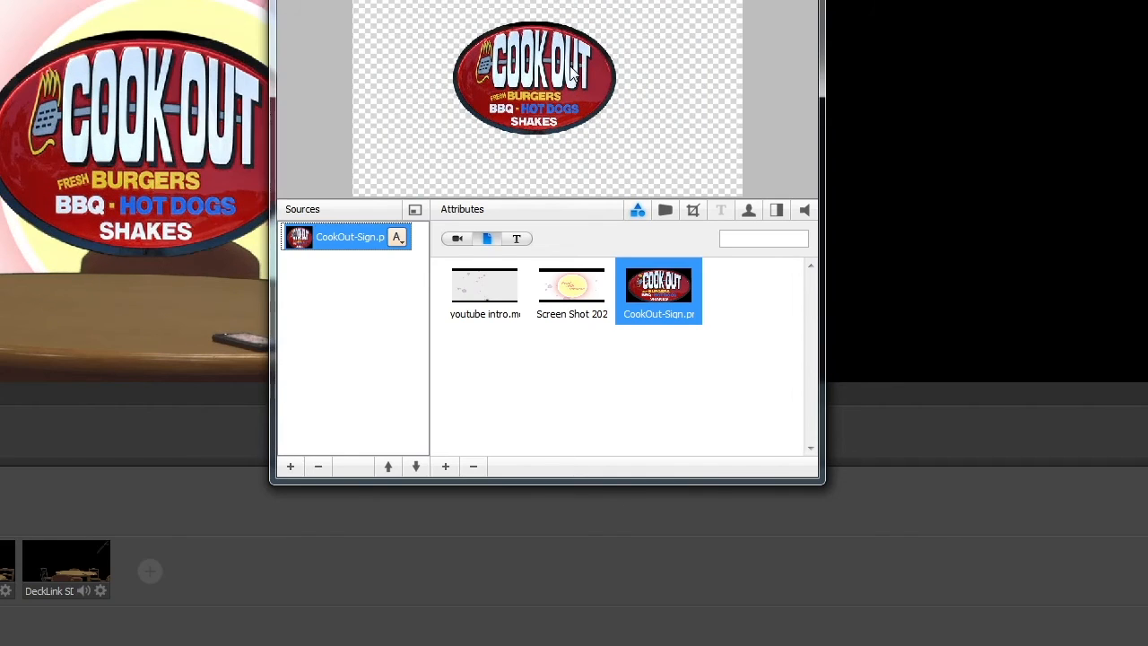
pyautogui.scroll(6, 572, 94)
pyautogui.scroll(-3, 572, 94)
pyautogui.scroll(2, 577, 96)
pyautogui.scroll(-5, 577, 96)
pyautogui.scroll(3, 575, 64)
pyautogui.scroll(-4, 578, 73)
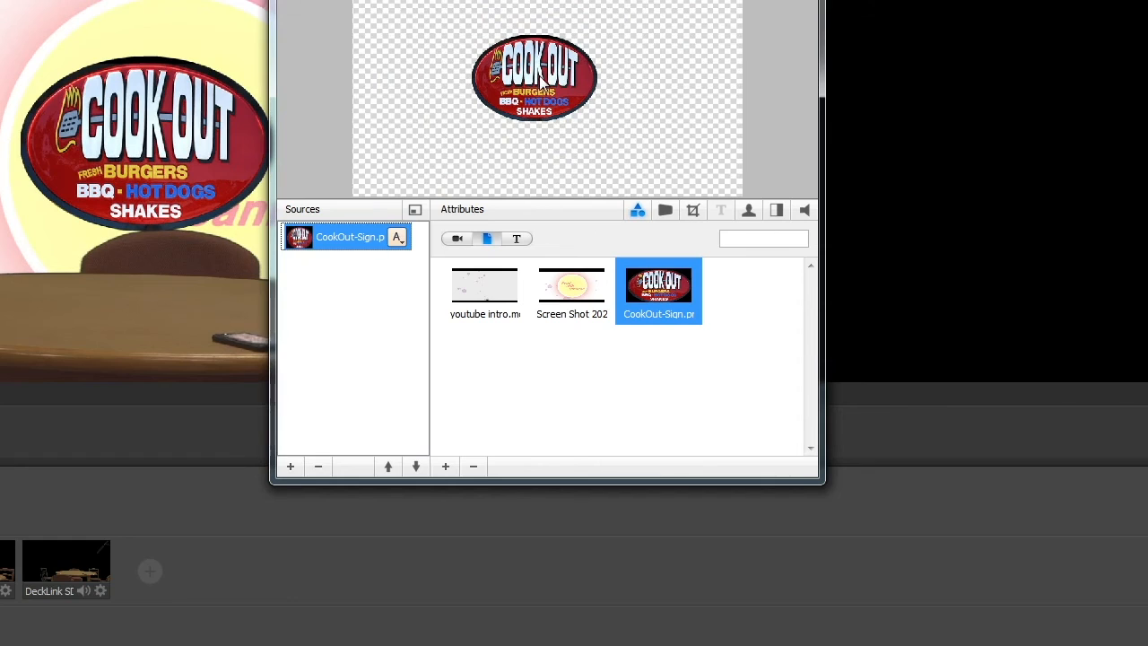
pyautogui.moveTo(540, 79); pyautogui.dragTo(641, 54)
pyautogui.click(803, 0)
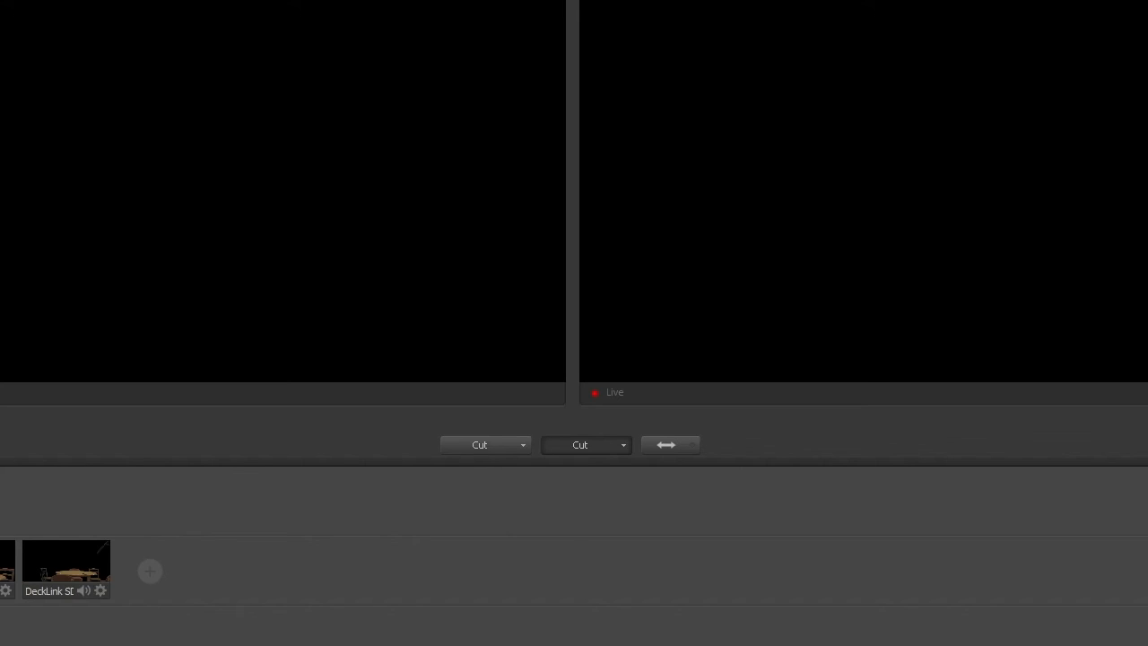
# Step: Add the Popeyes_Chicken_Sandwich picture from inside the AV2 YT folder as a new picture shot
pyautogui.click(150, 570)
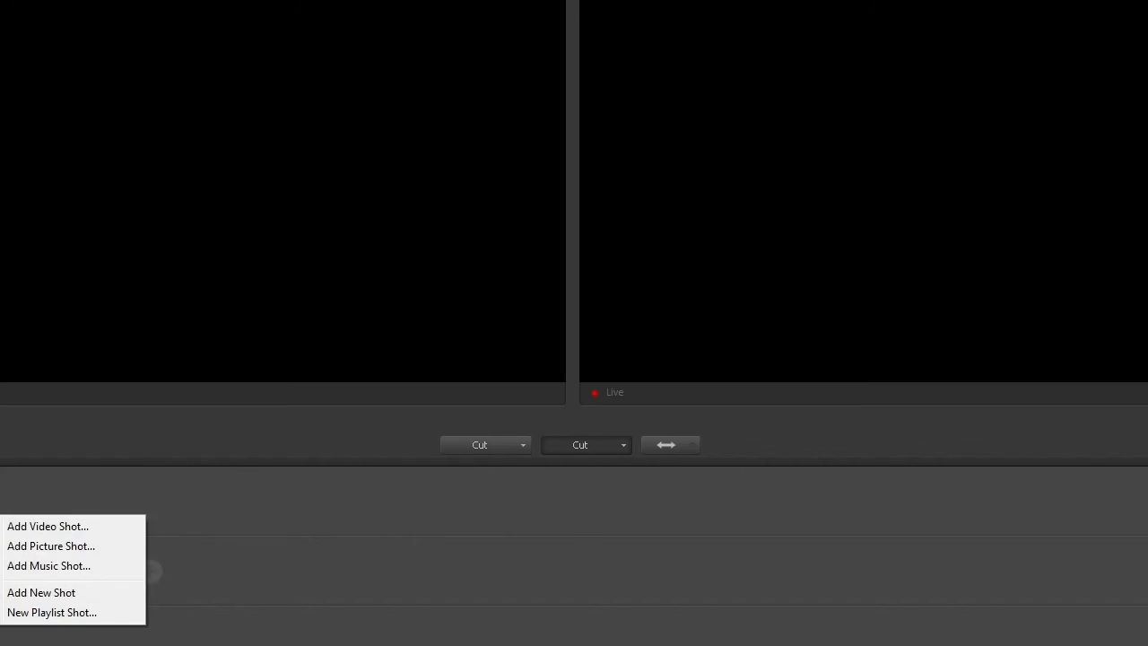
pyautogui.click(74, 546)
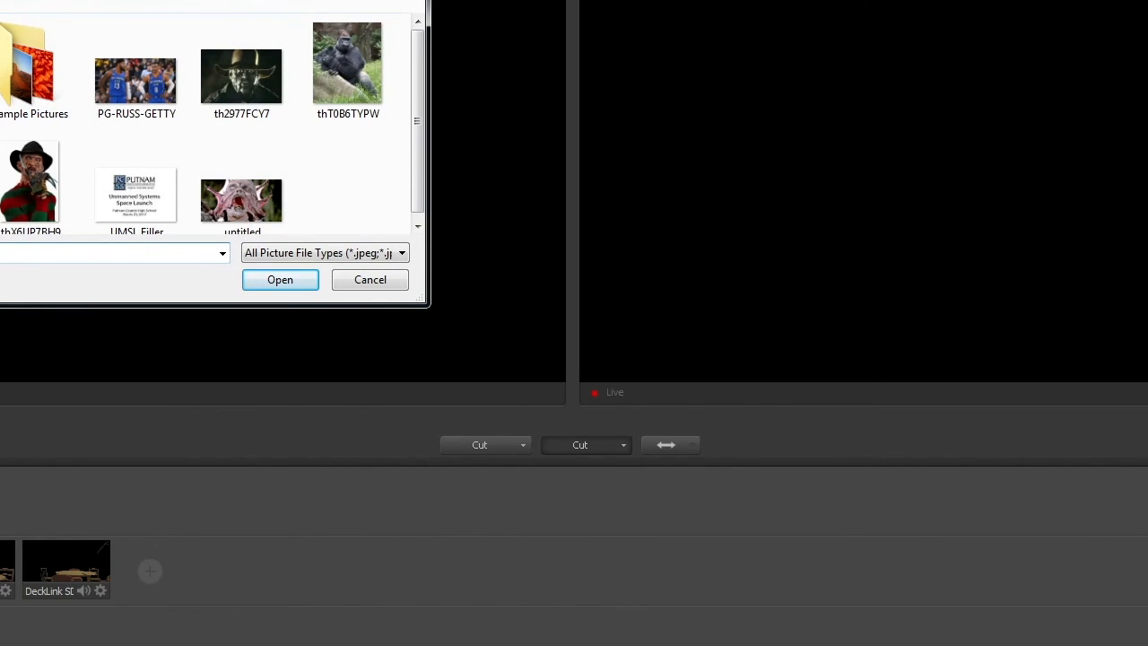
pyautogui.doubleClick(53, 31)
pyautogui.click(45, 2)
pyautogui.doubleClick(45, 1)
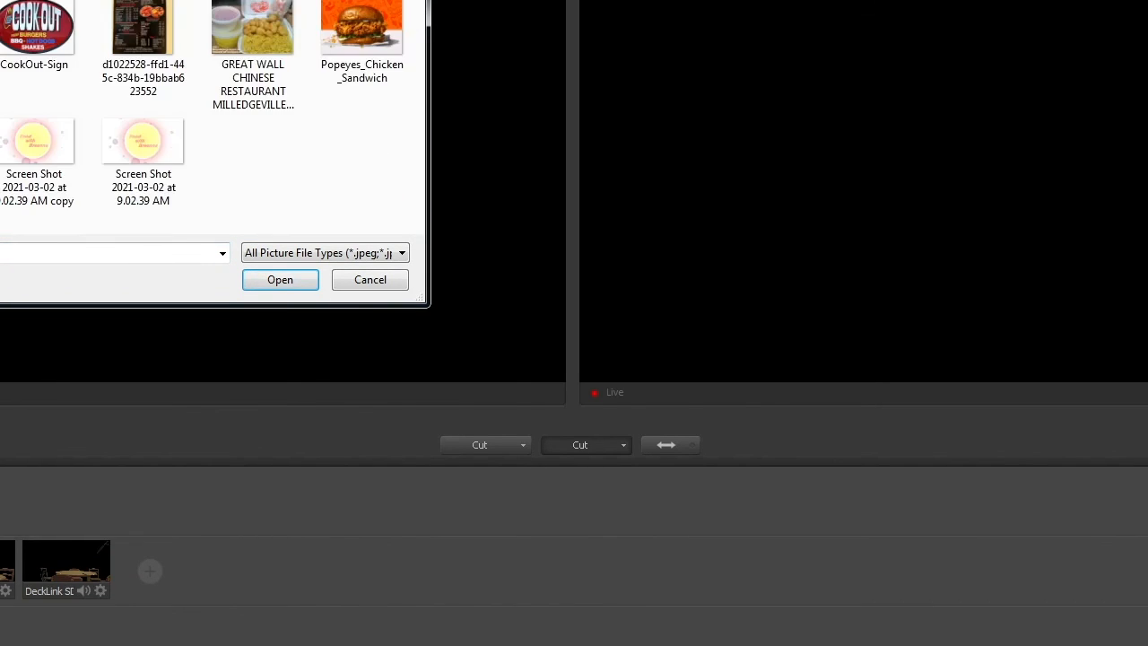
pyautogui.click(358, 17)
pyautogui.click(260, 272)
# Step: Shrink the Popeyes_Chicken_Sandwich picture in its shot to about a third of the frame width and move it to the frame's upper right area
pyautogui.click(5, 492)
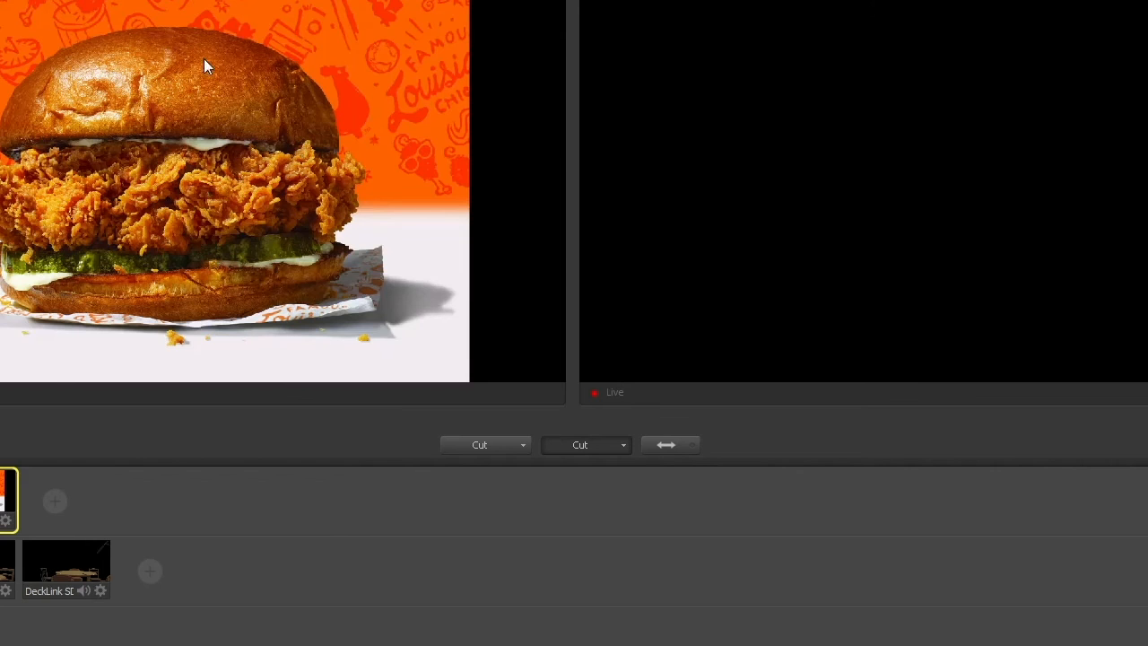
pyautogui.click(7, 527)
pyautogui.click(66, 625)
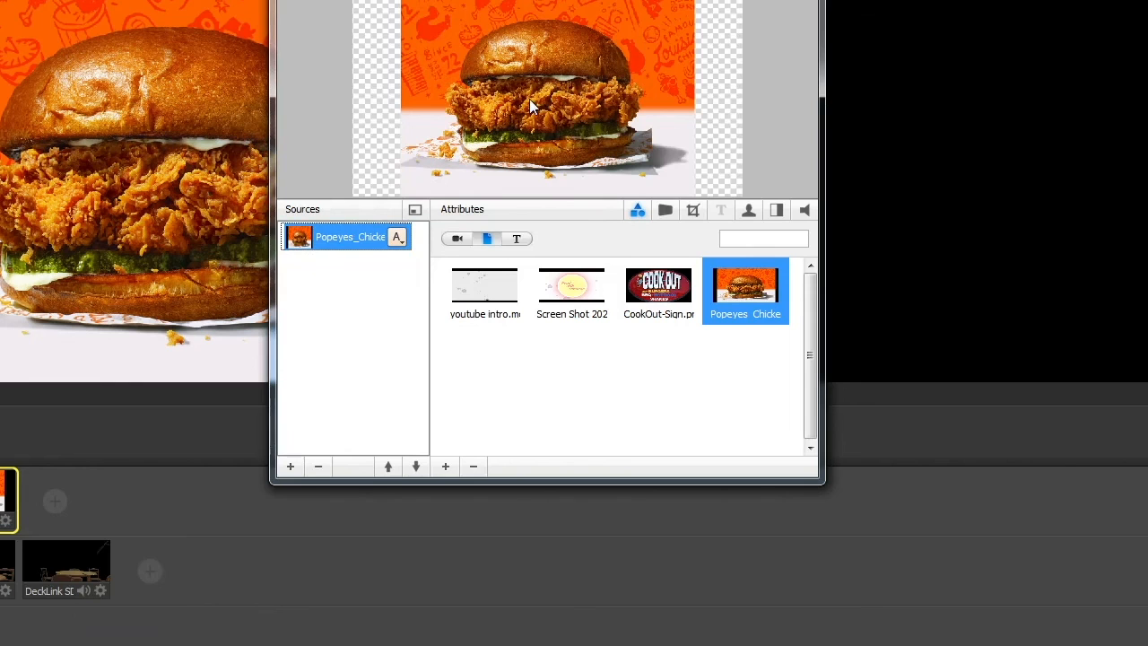
pyautogui.scroll(-10, 548, 67)
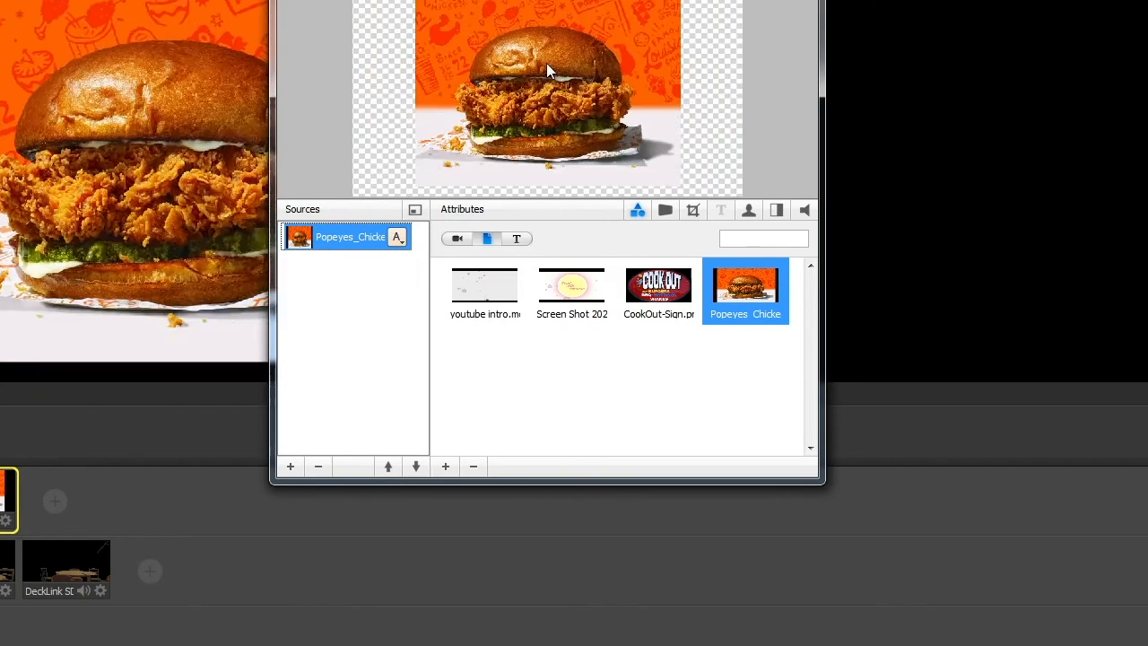
pyautogui.moveTo(548, 67); pyautogui.dragTo(624, 69)
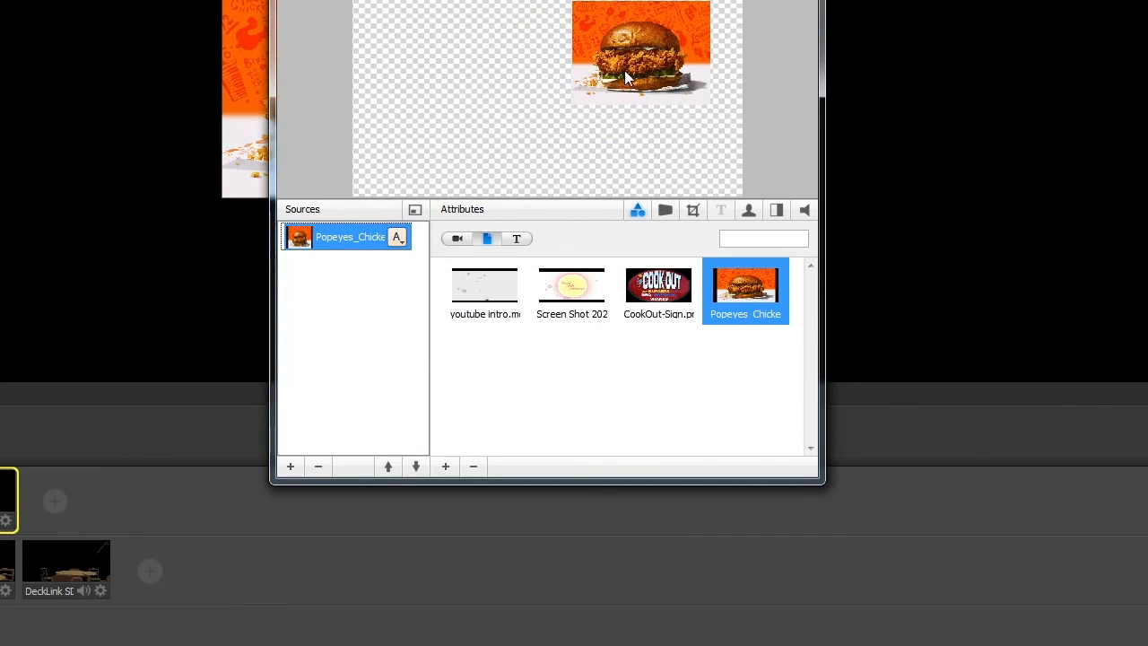
pyautogui.click(803, 0)
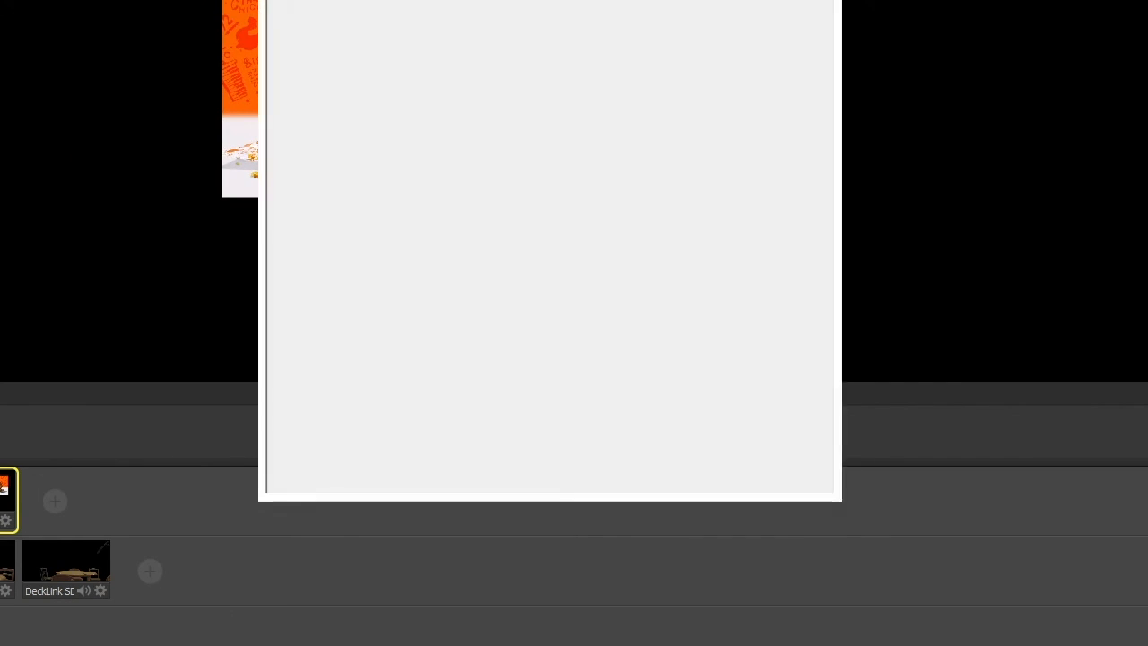
# Step: Take the intro video live, and follow it with a cut to the keyed wide camera shot over the background
pyautogui.click(270, 496)
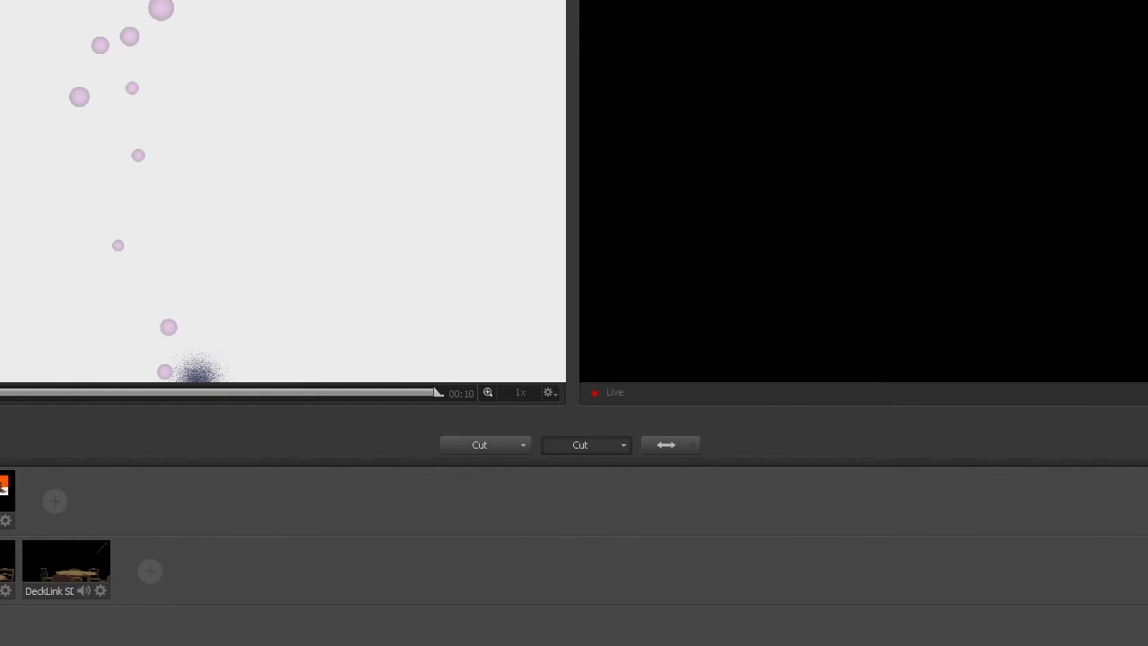
pyautogui.click(671, 444)
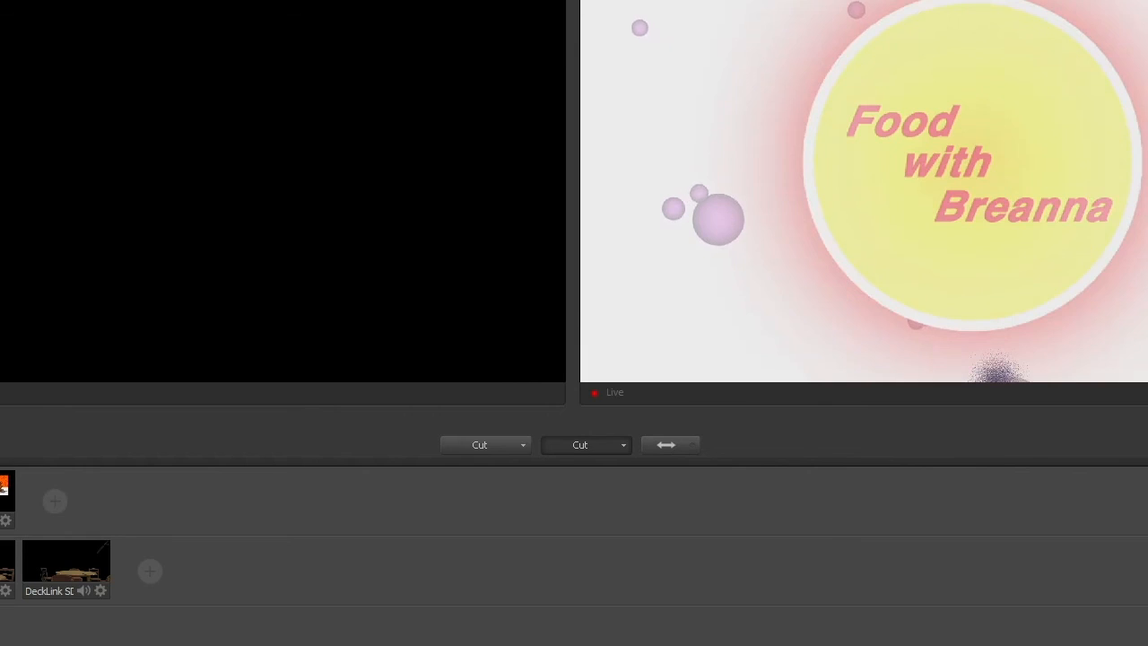
pyautogui.click(38, 566)
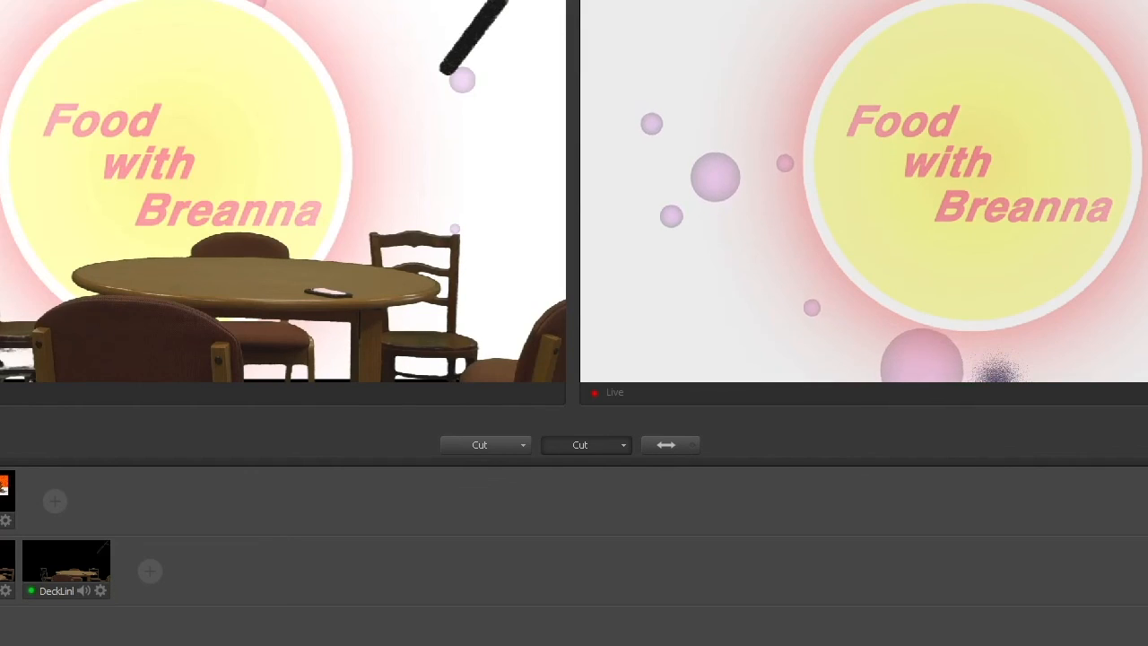
pyautogui.click(665, 446)
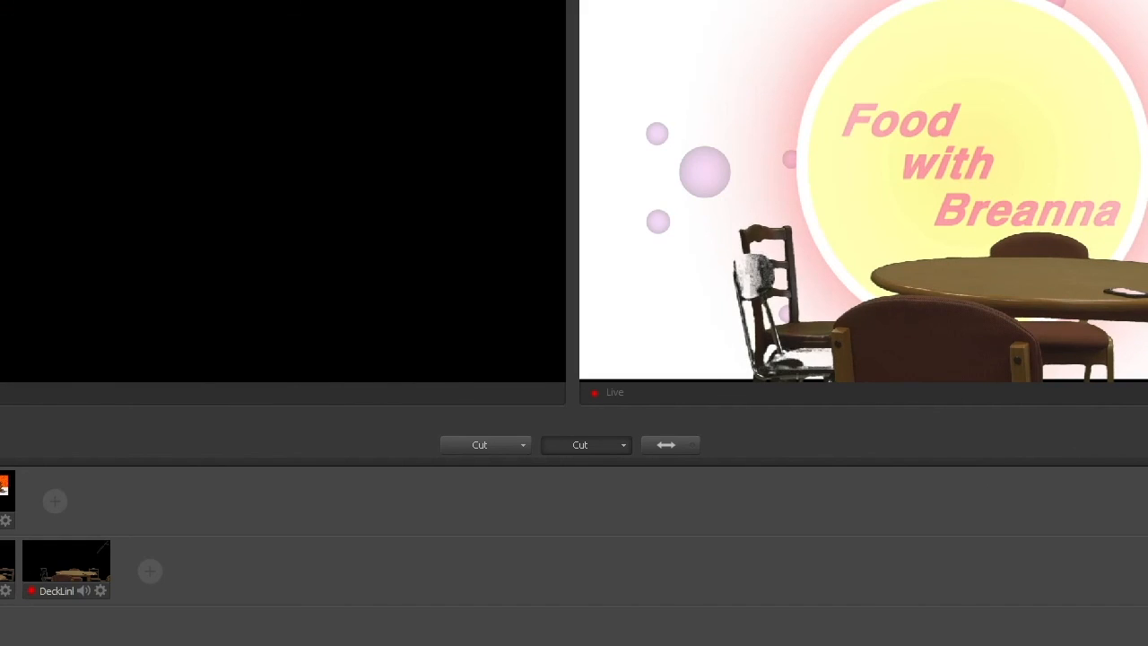
# Step: Preview the keyed close-up over the background with the CookOut-Sign picture and cut to it live
pyautogui.click(5, 565)
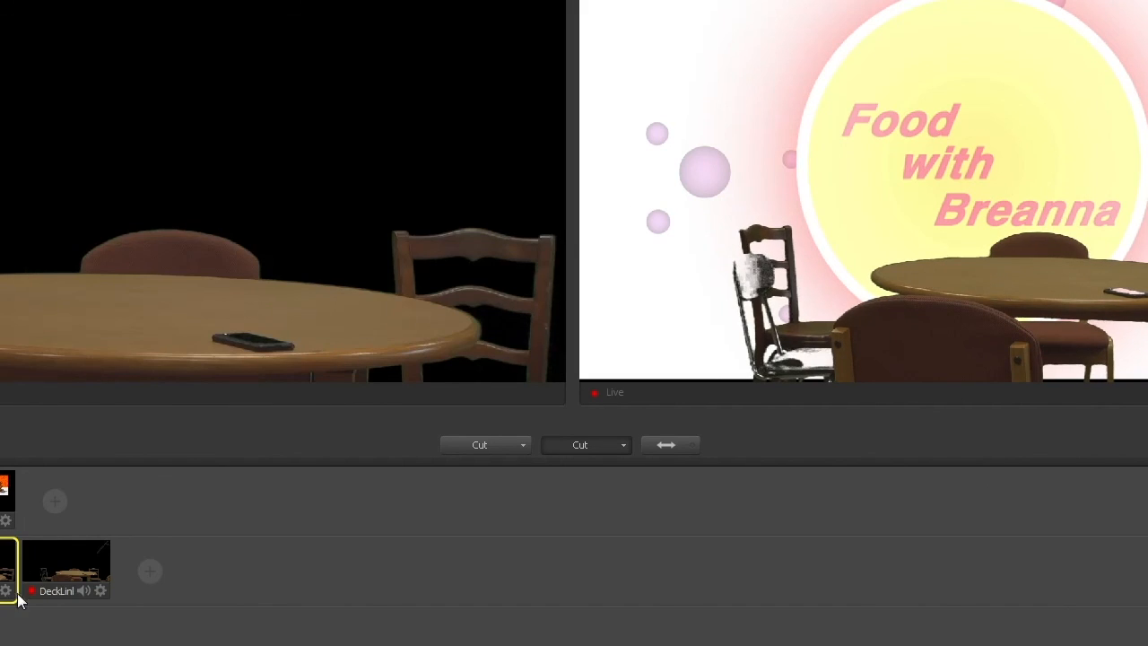
pyautogui.click(0, 637)
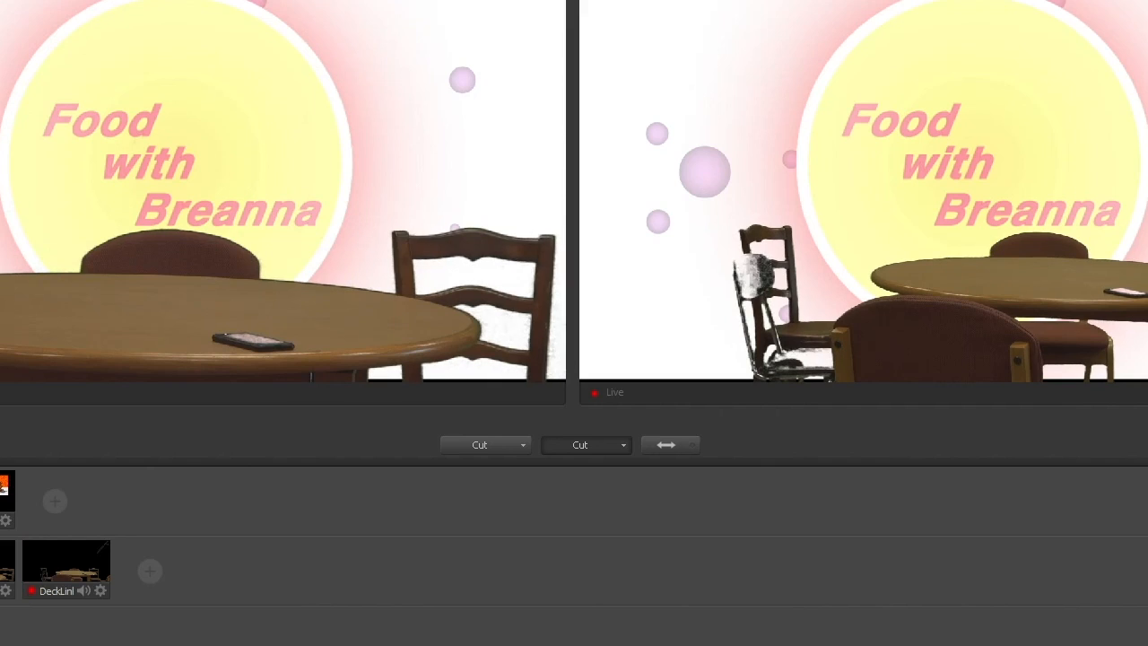
pyautogui.click(0, 494)
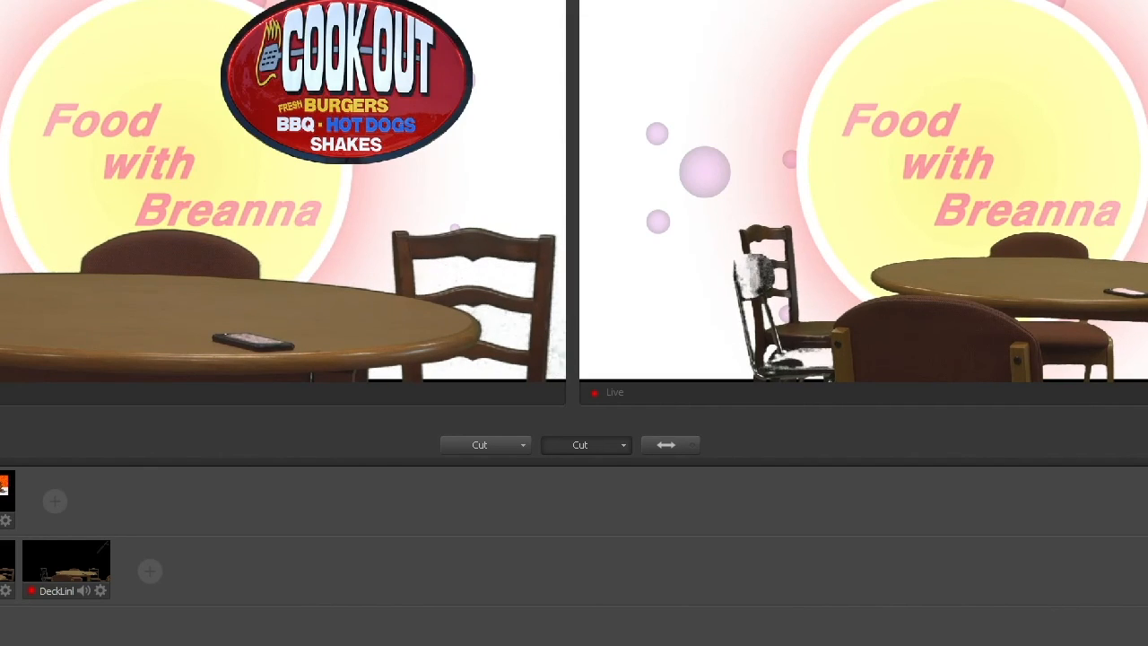
pyautogui.click(669, 444)
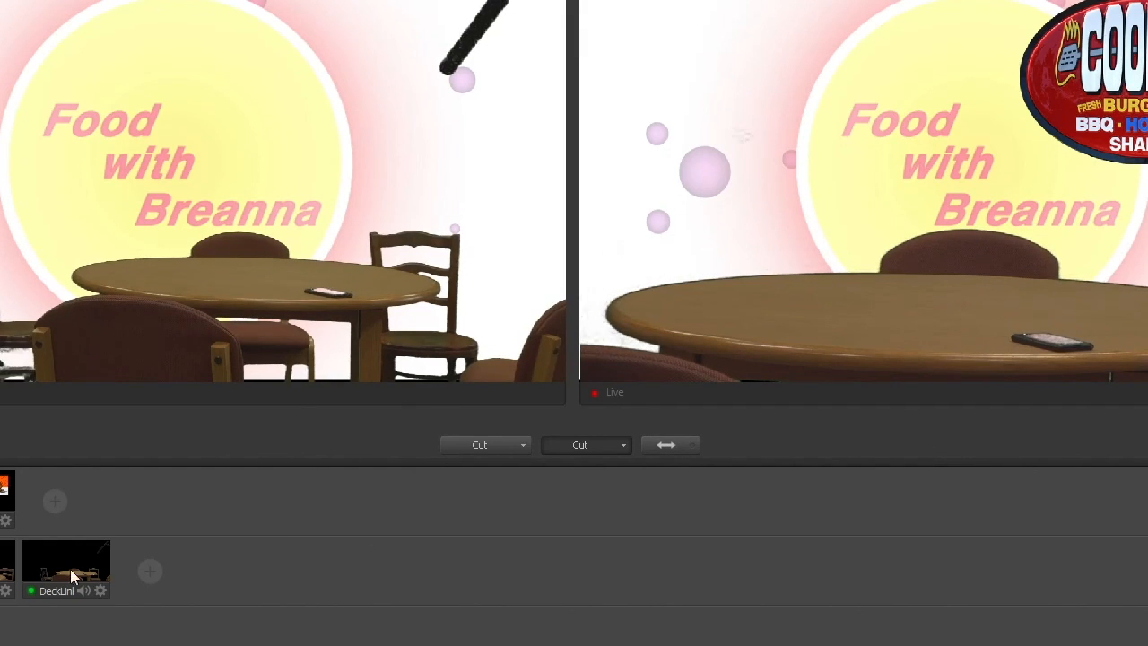
# Step: Preview the Popeyes_Chicken_Sandwich picture over the keyed close-up shot and cut to it live
pyautogui.click(4, 492)
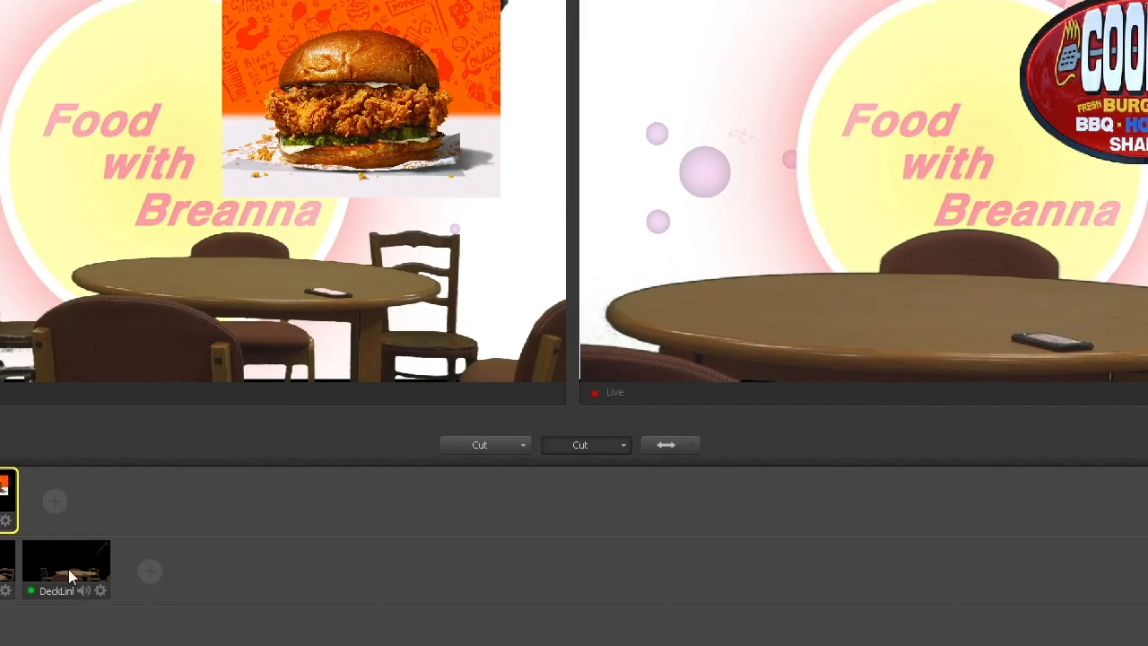
pyautogui.click(11, 575)
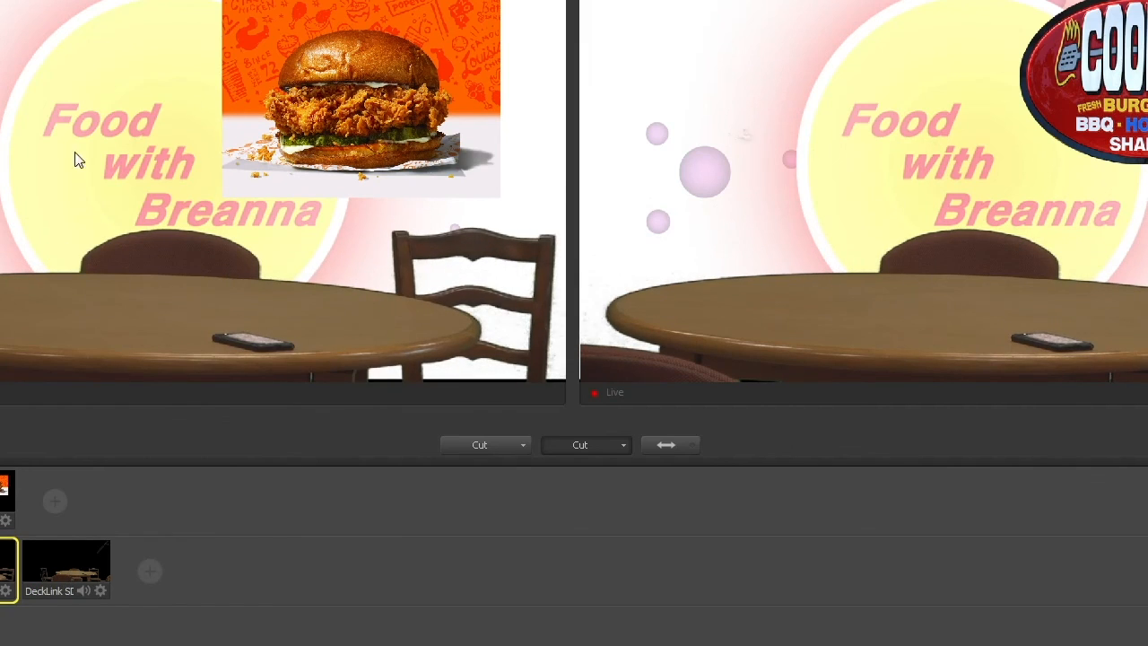
pyautogui.click(666, 444)
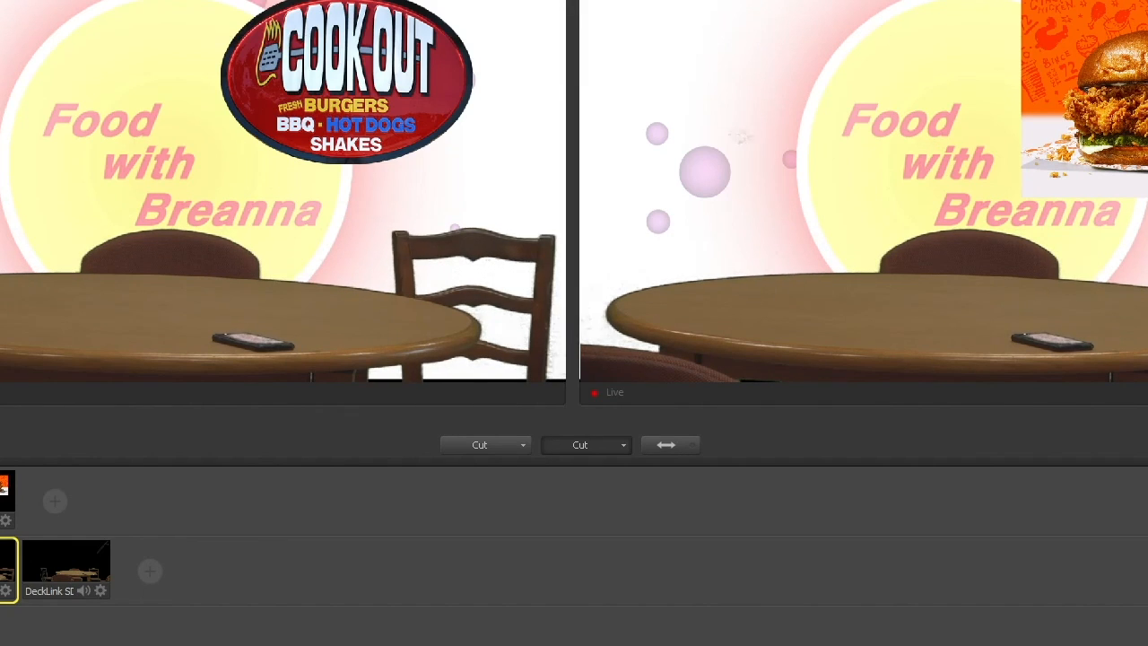
# Step: Clear the picture overlay from the preview, set up the keyed wide shot over the background, and cut to it live
pyautogui.click(2, 570)
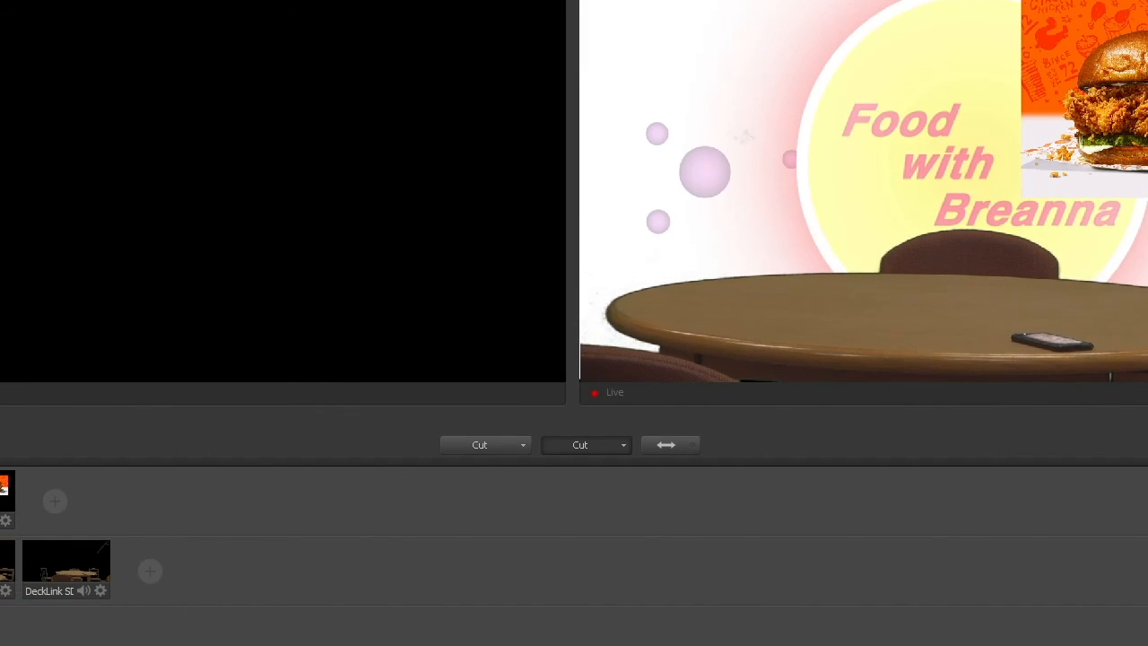
pyautogui.click(83, 568)
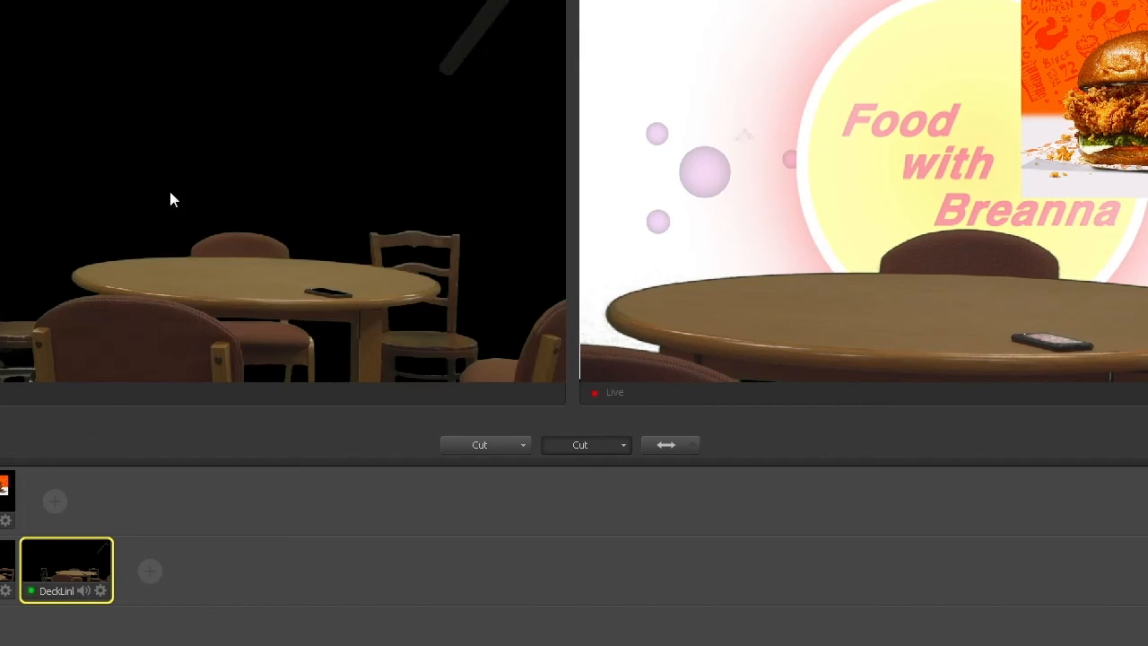
pyautogui.click(4, 571)
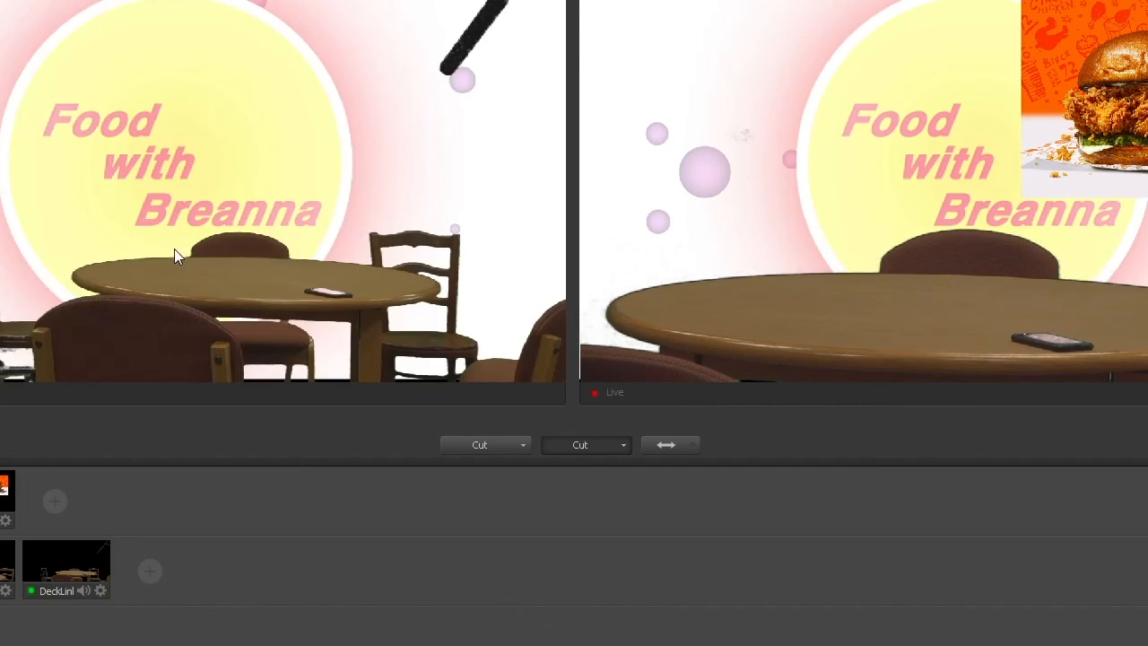
pyautogui.click(666, 445)
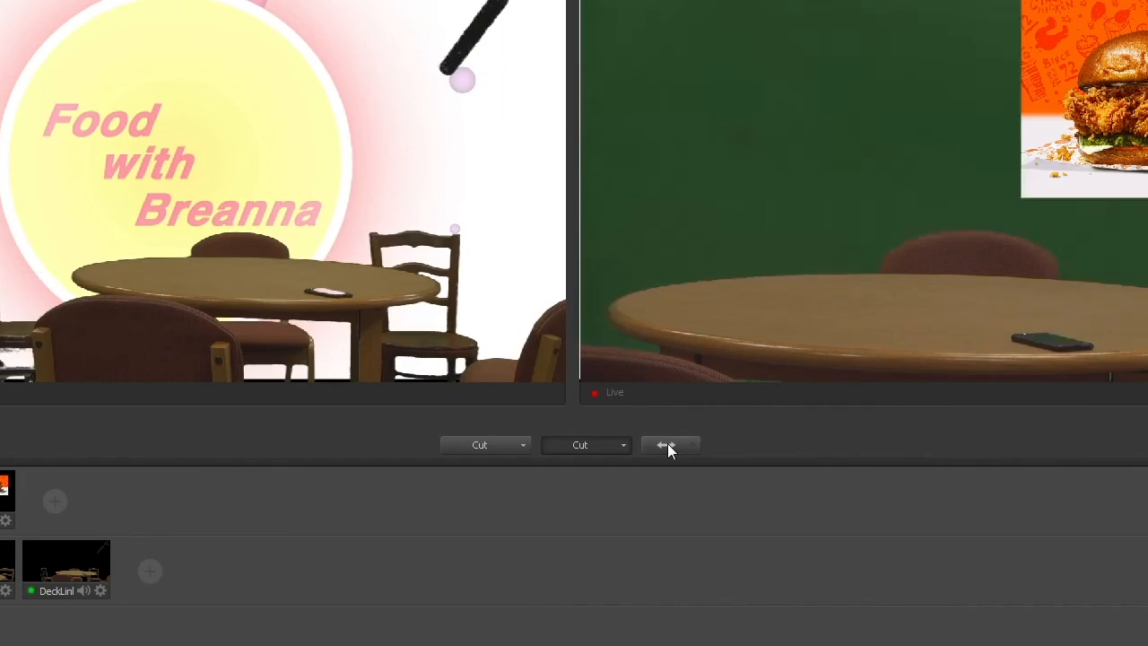